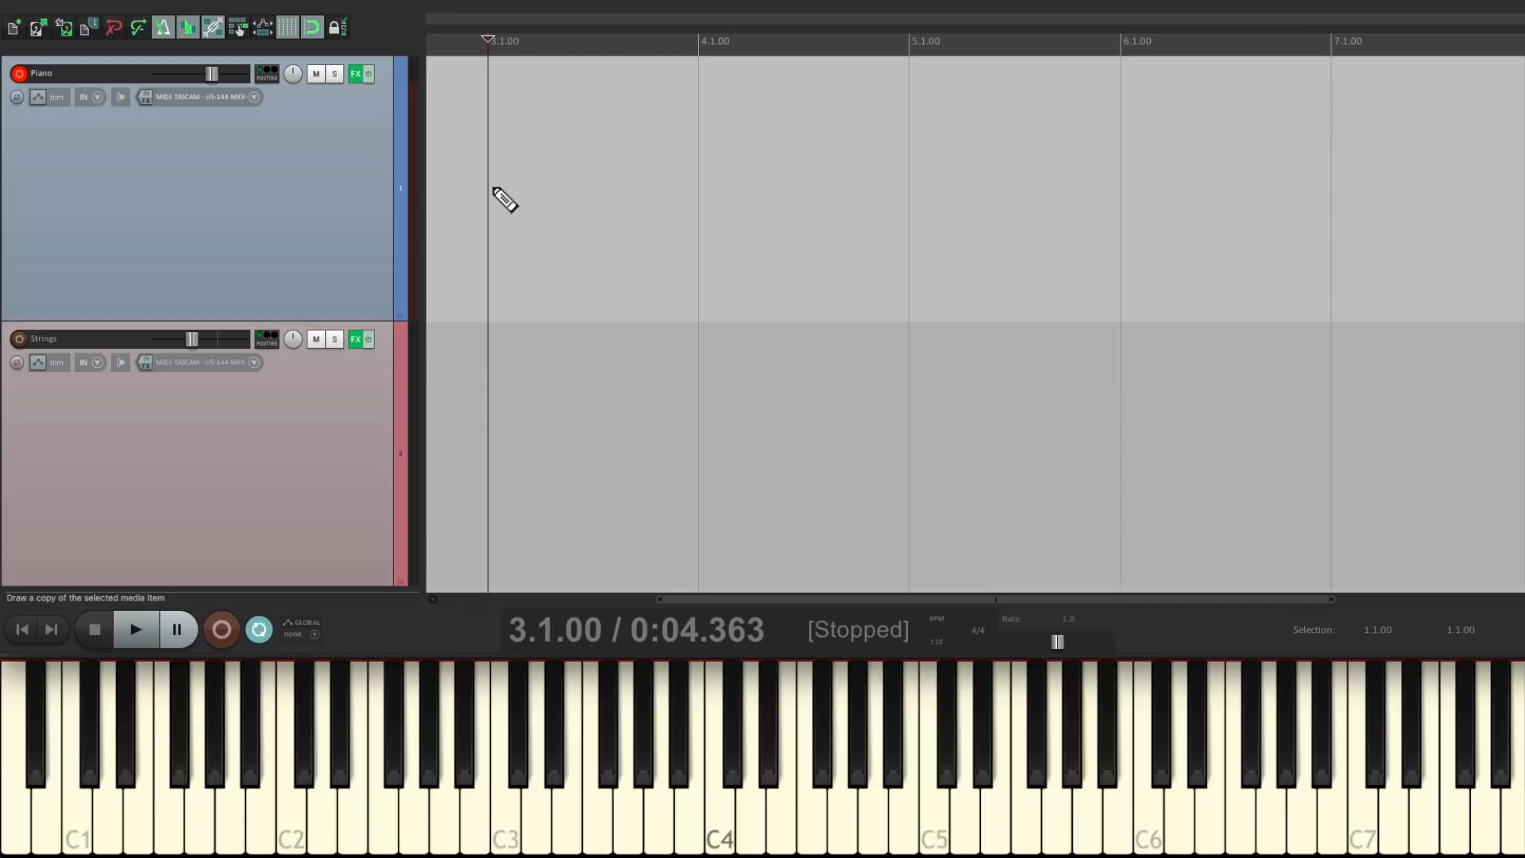
# - Draw a four-measure MIDI item on the Piano track from 3.1.00 to 7.1.00 and open it in the MIDI editor for step input
pyautogui.moveTo(493, 190); pyautogui.dragTo(1333, 201)
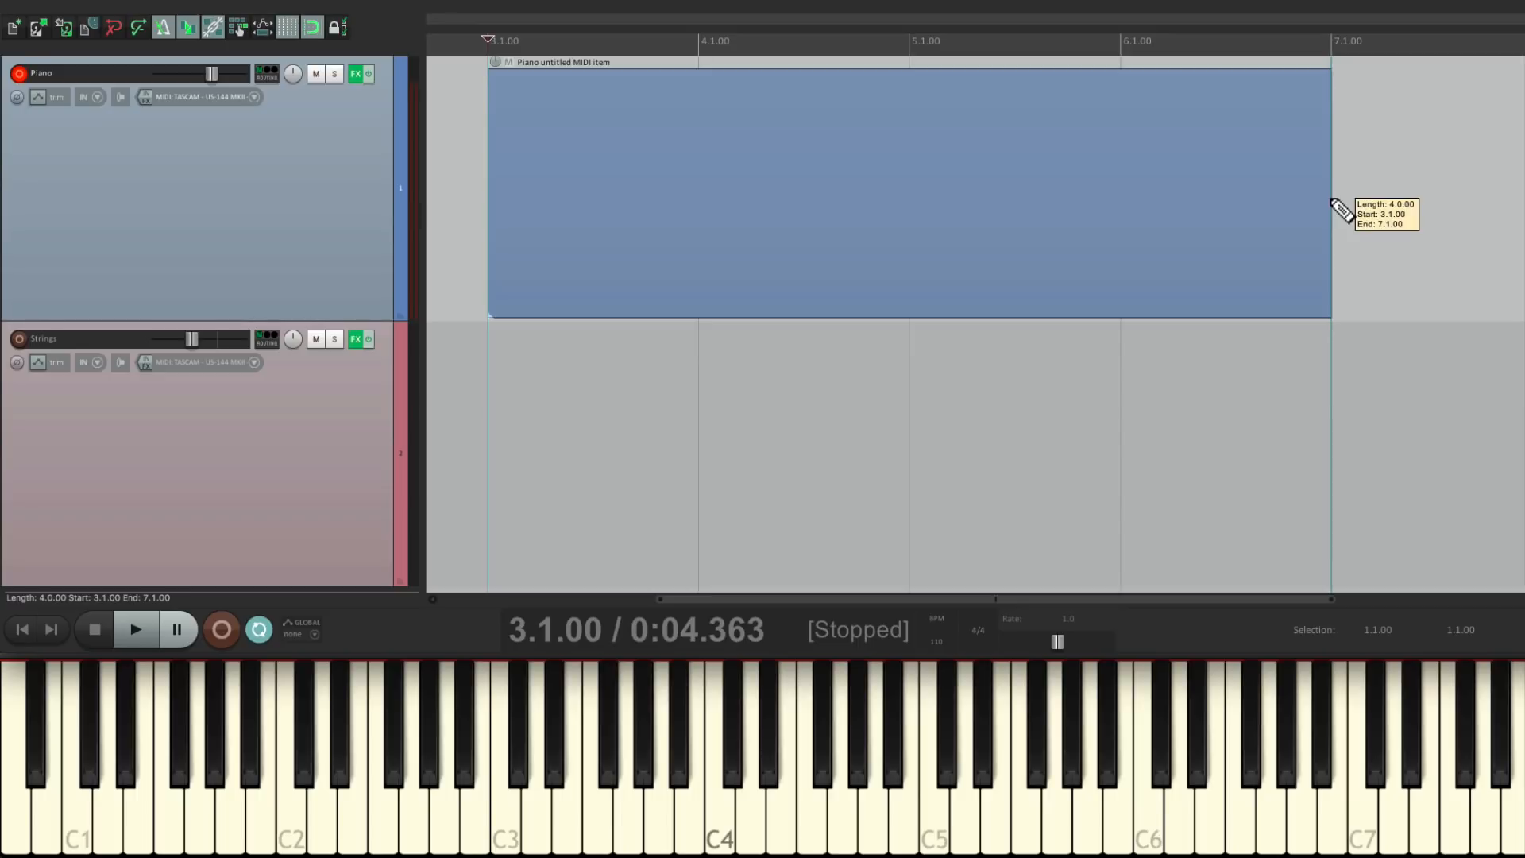
pyautogui.moveTo(1333, 201); pyautogui.dragTo(1332, 201)
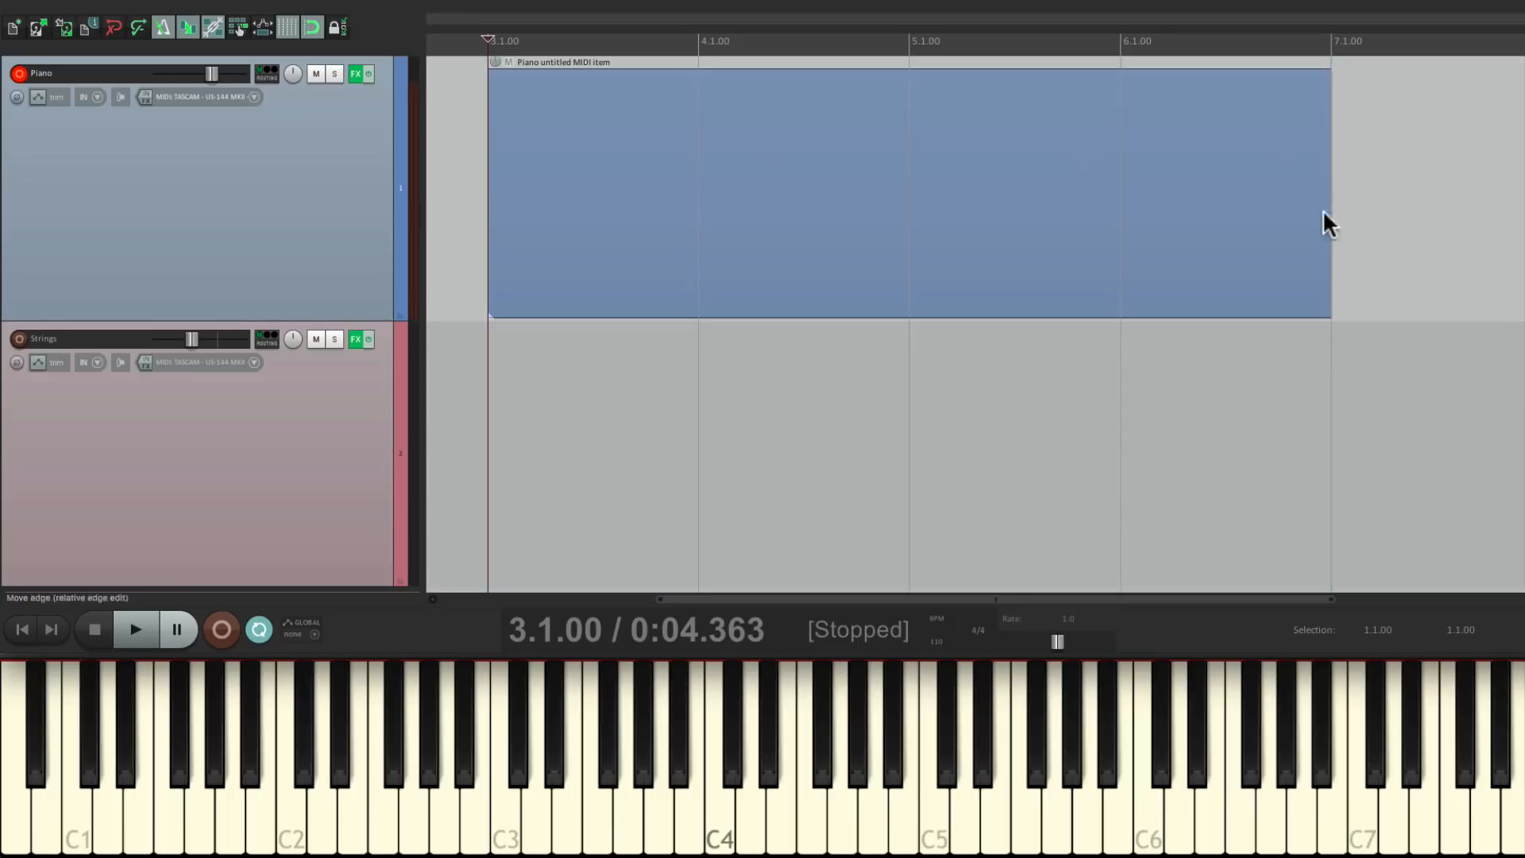
pyautogui.doubleClick(745, 120)
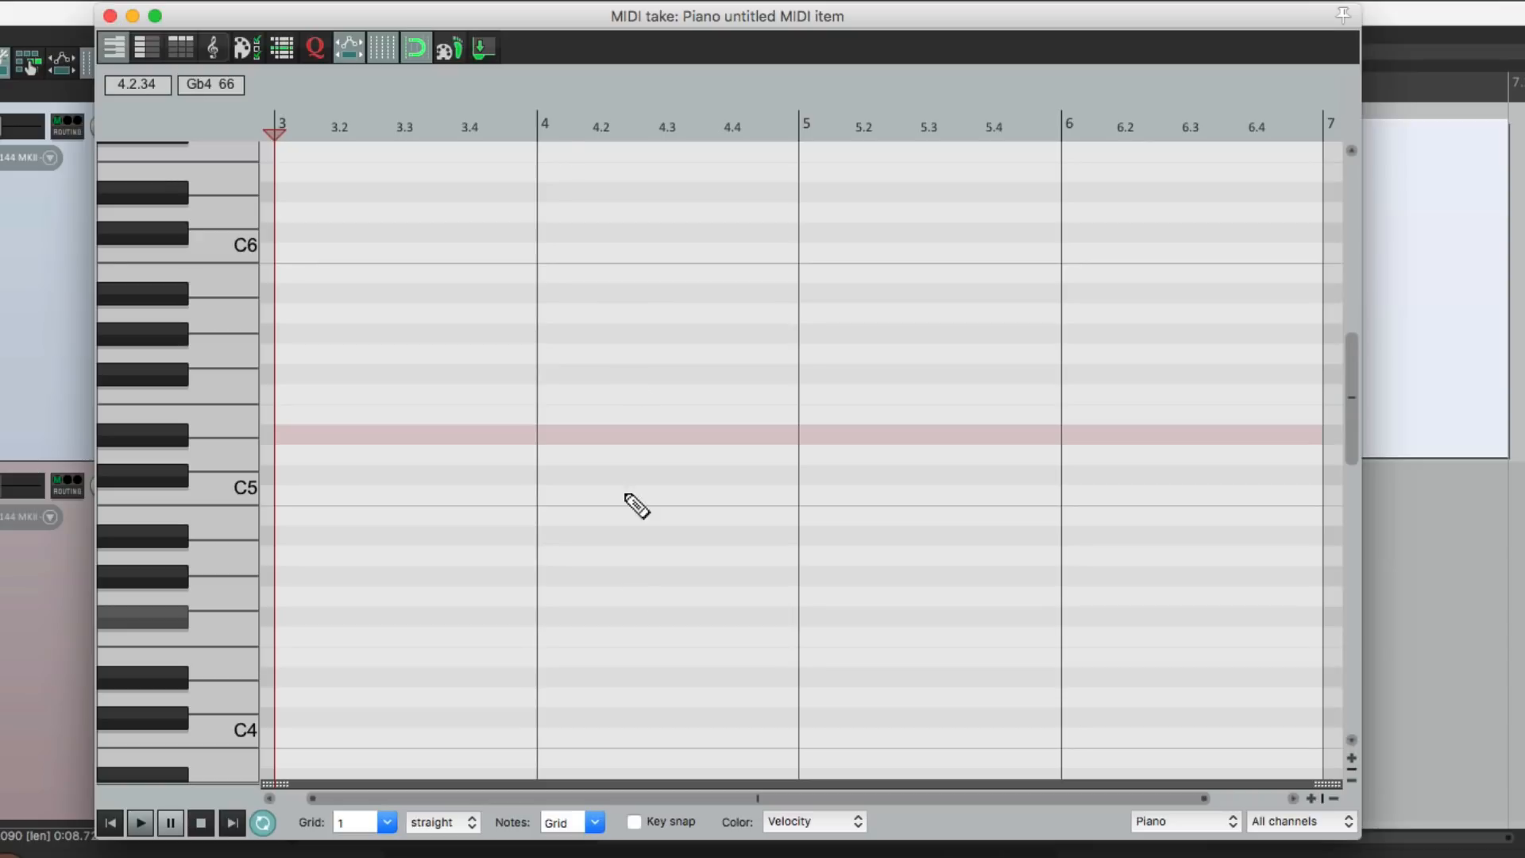
pyautogui.click(451, 56)
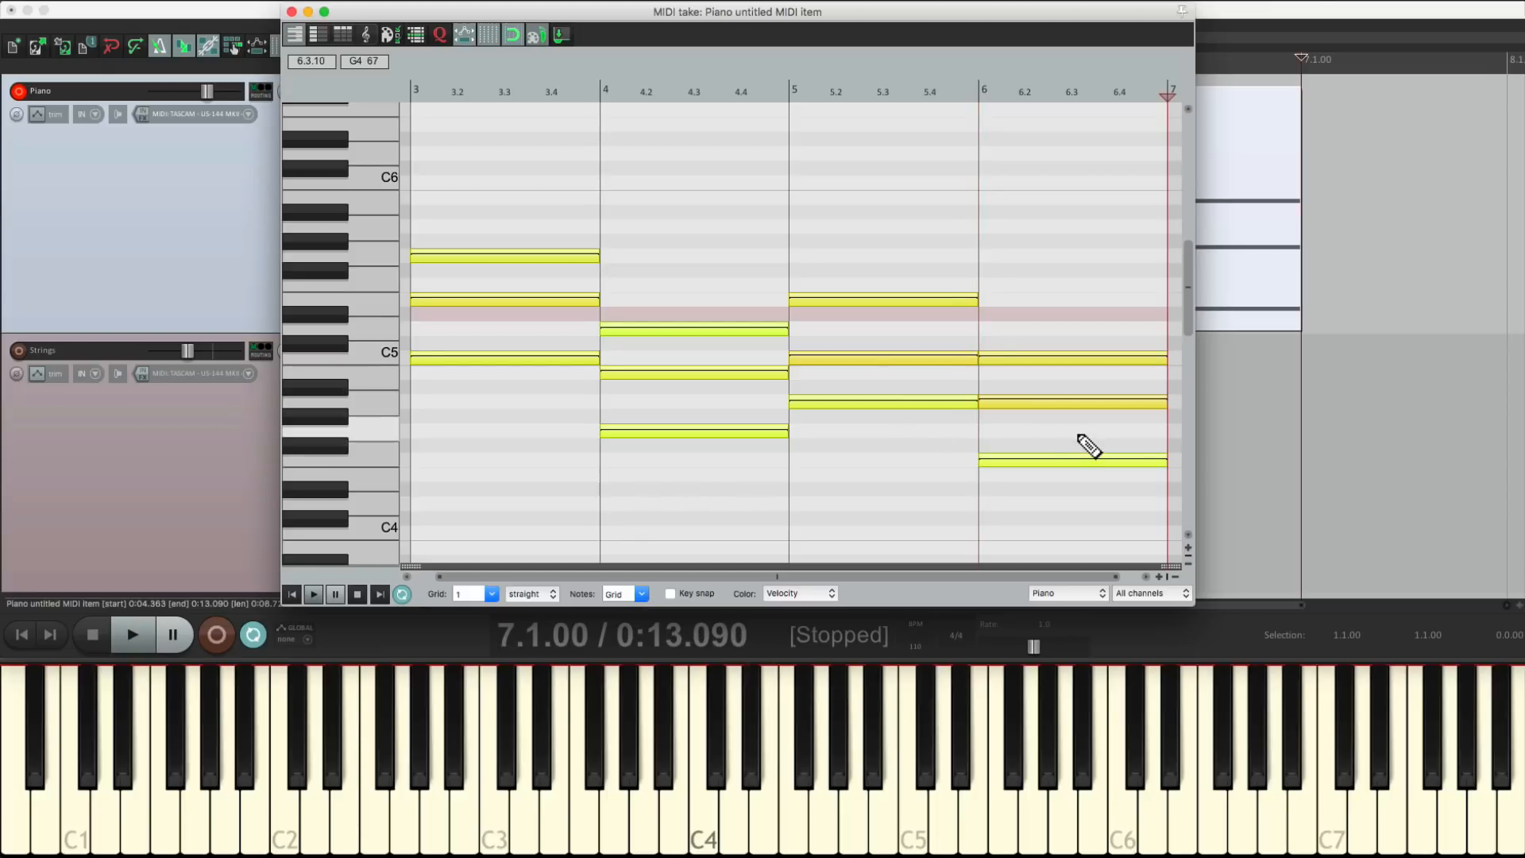
# - Set the loop range from measure 3 to measure 7 and play back the four chords
pyautogui.moveTo(414, 89); pyautogui.dragTo(789, 89)
pyautogui.moveTo(930, 80); pyautogui.dragTo(1168, 80)
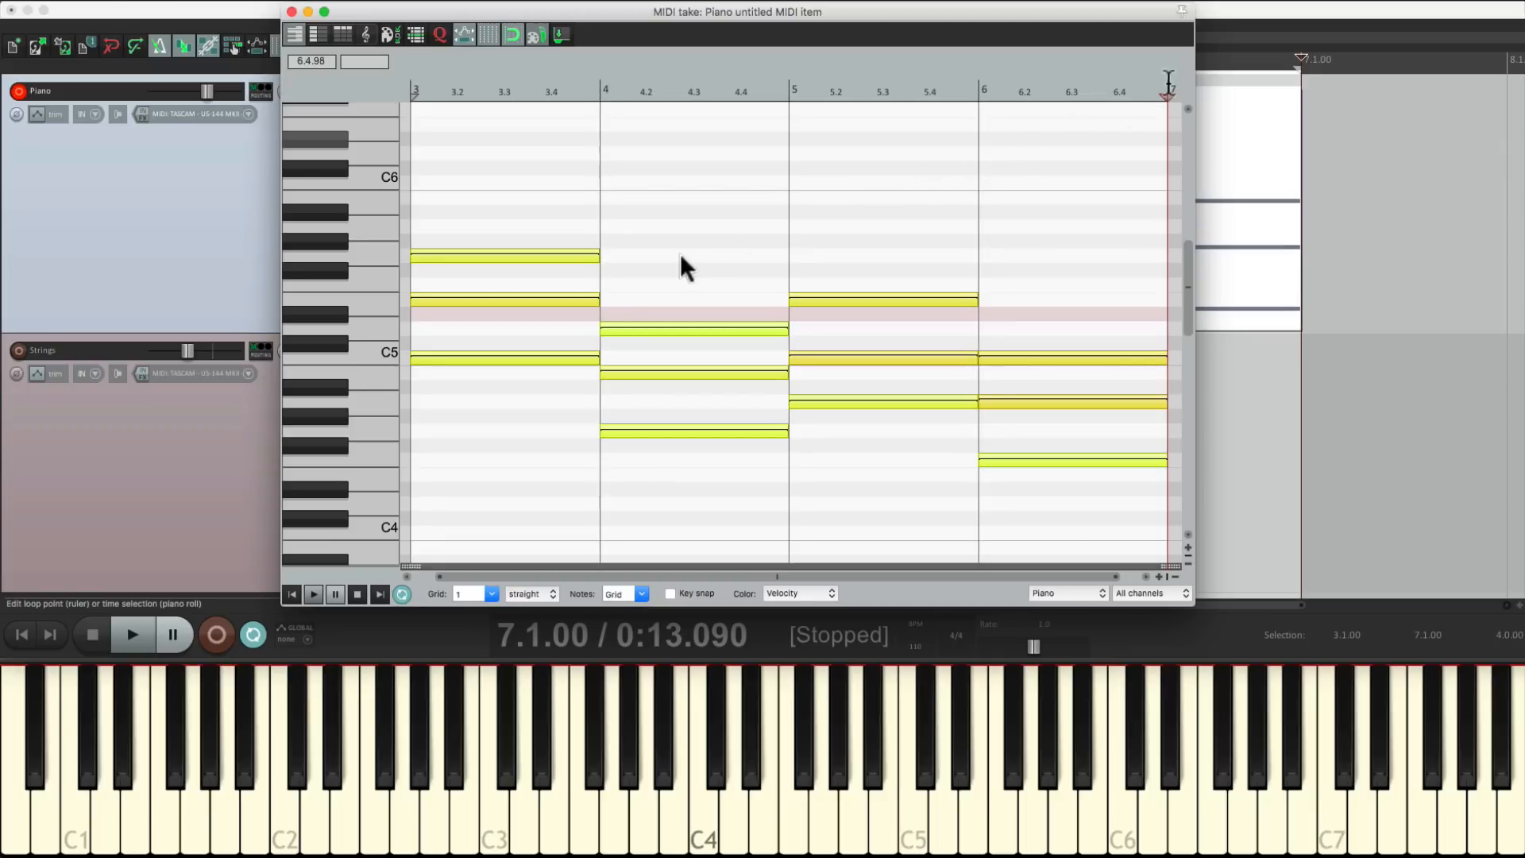
pyautogui.press('space')
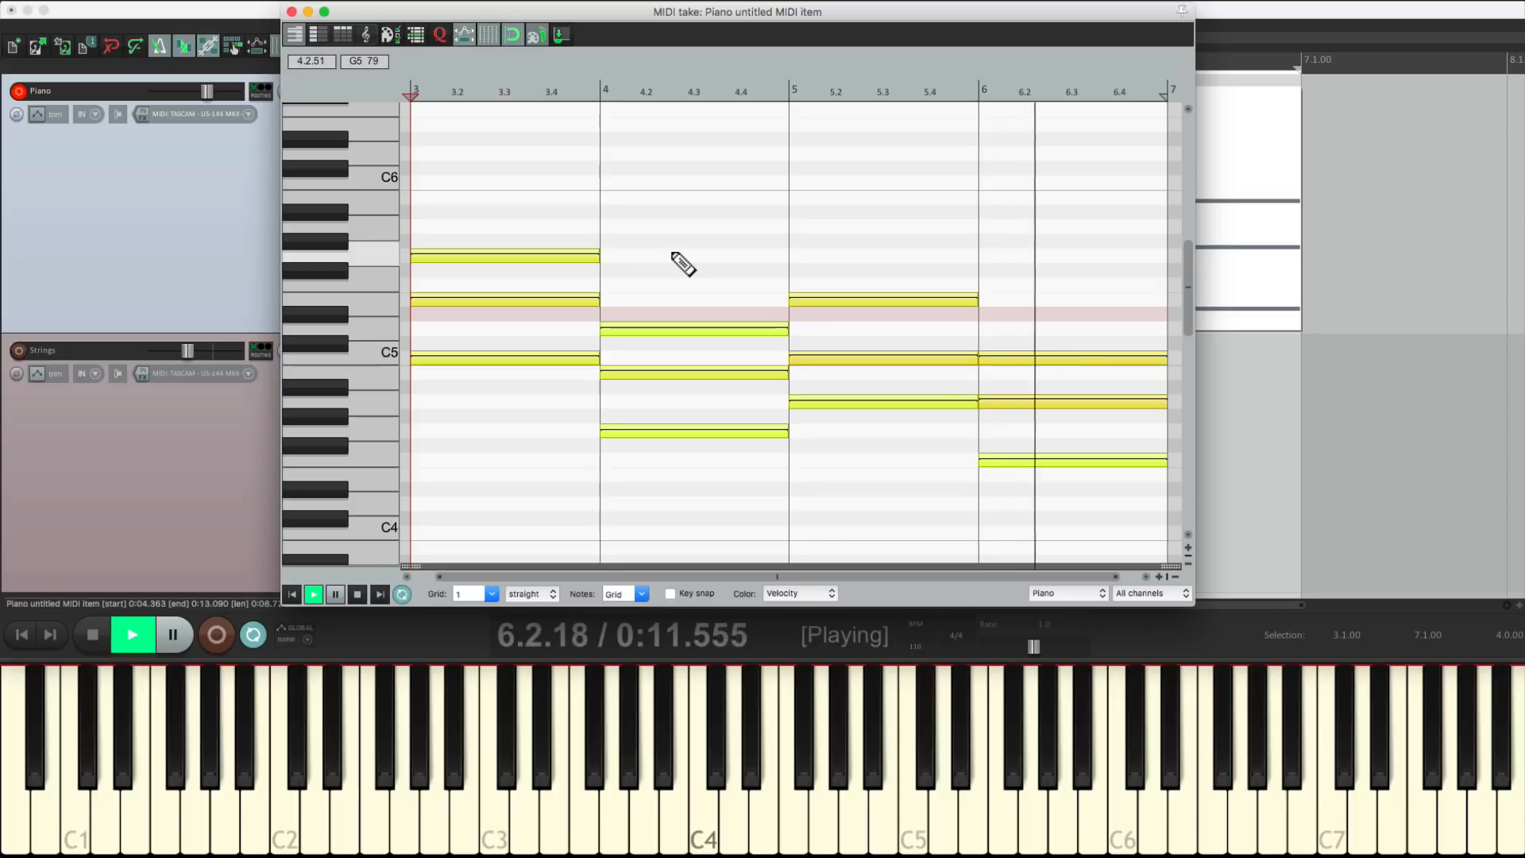
pyautogui.press('space')
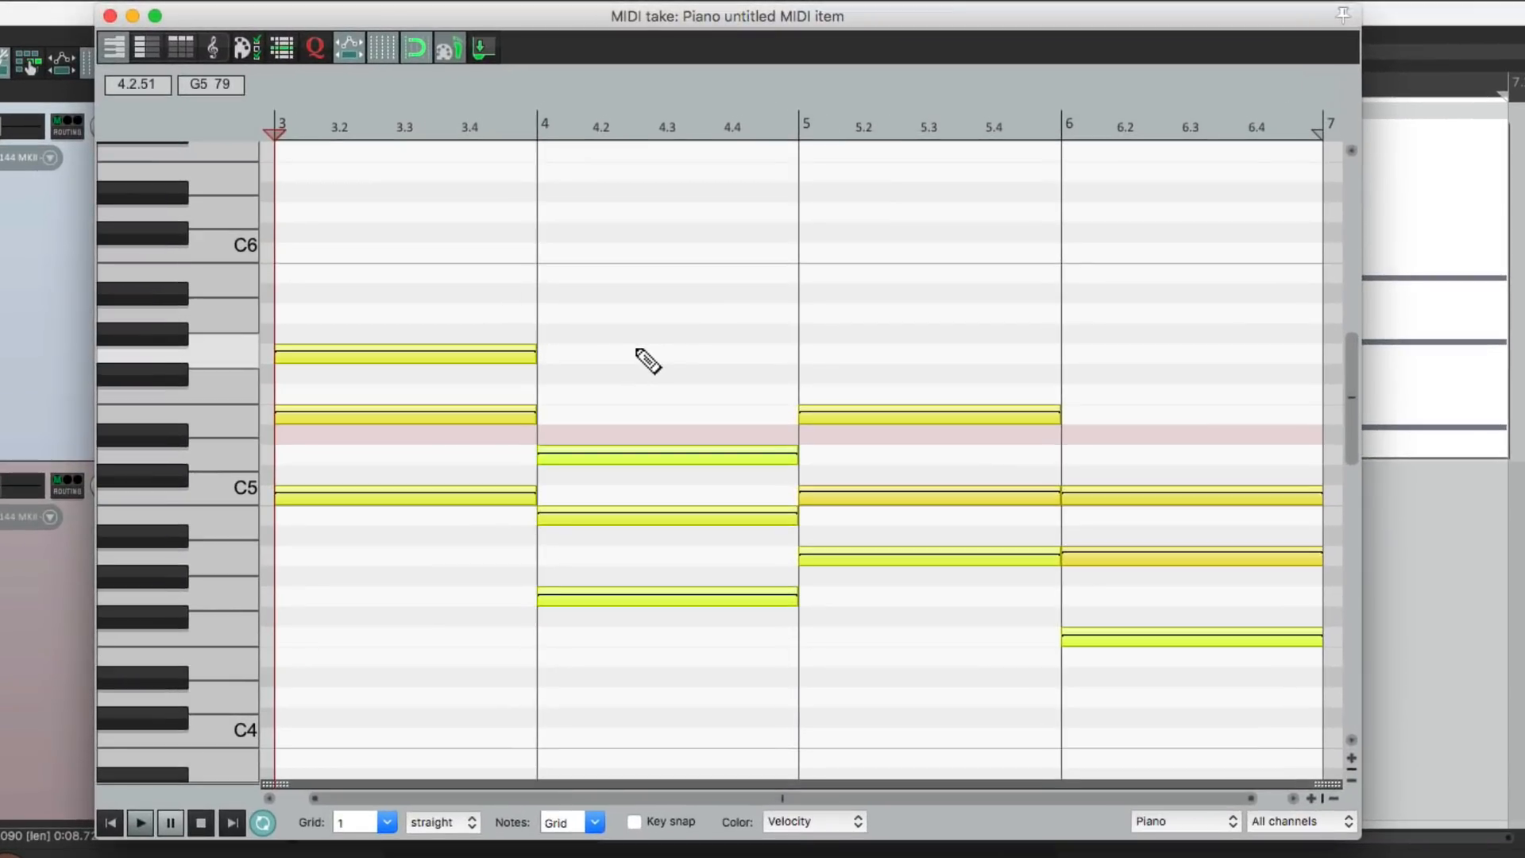
# - Select only the highest note of each of the four chords and move them down one octave
pyautogui.click(637, 352)
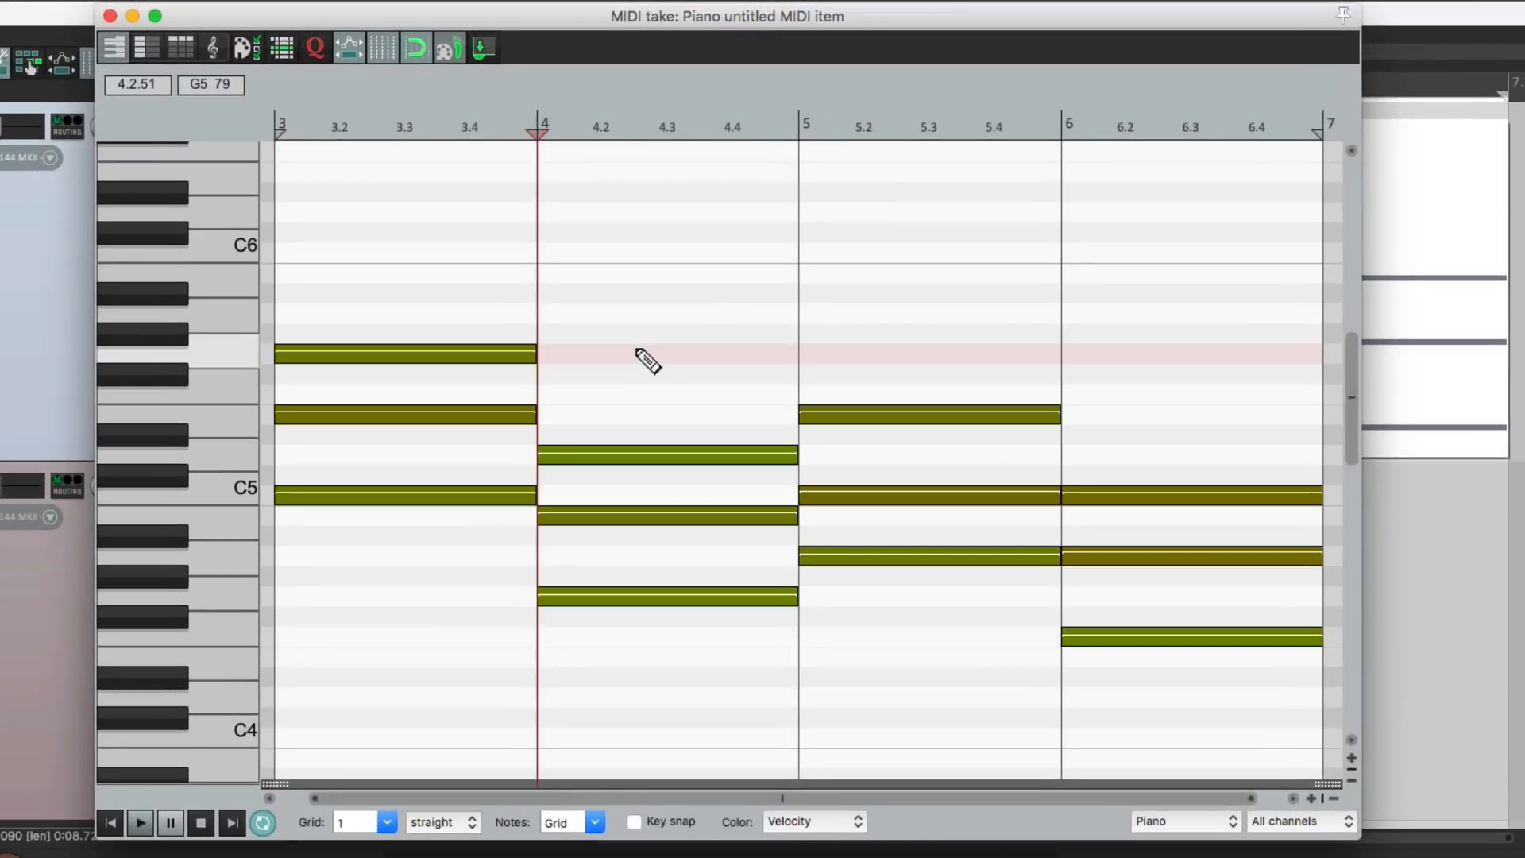
pyautogui.click(483, 355)
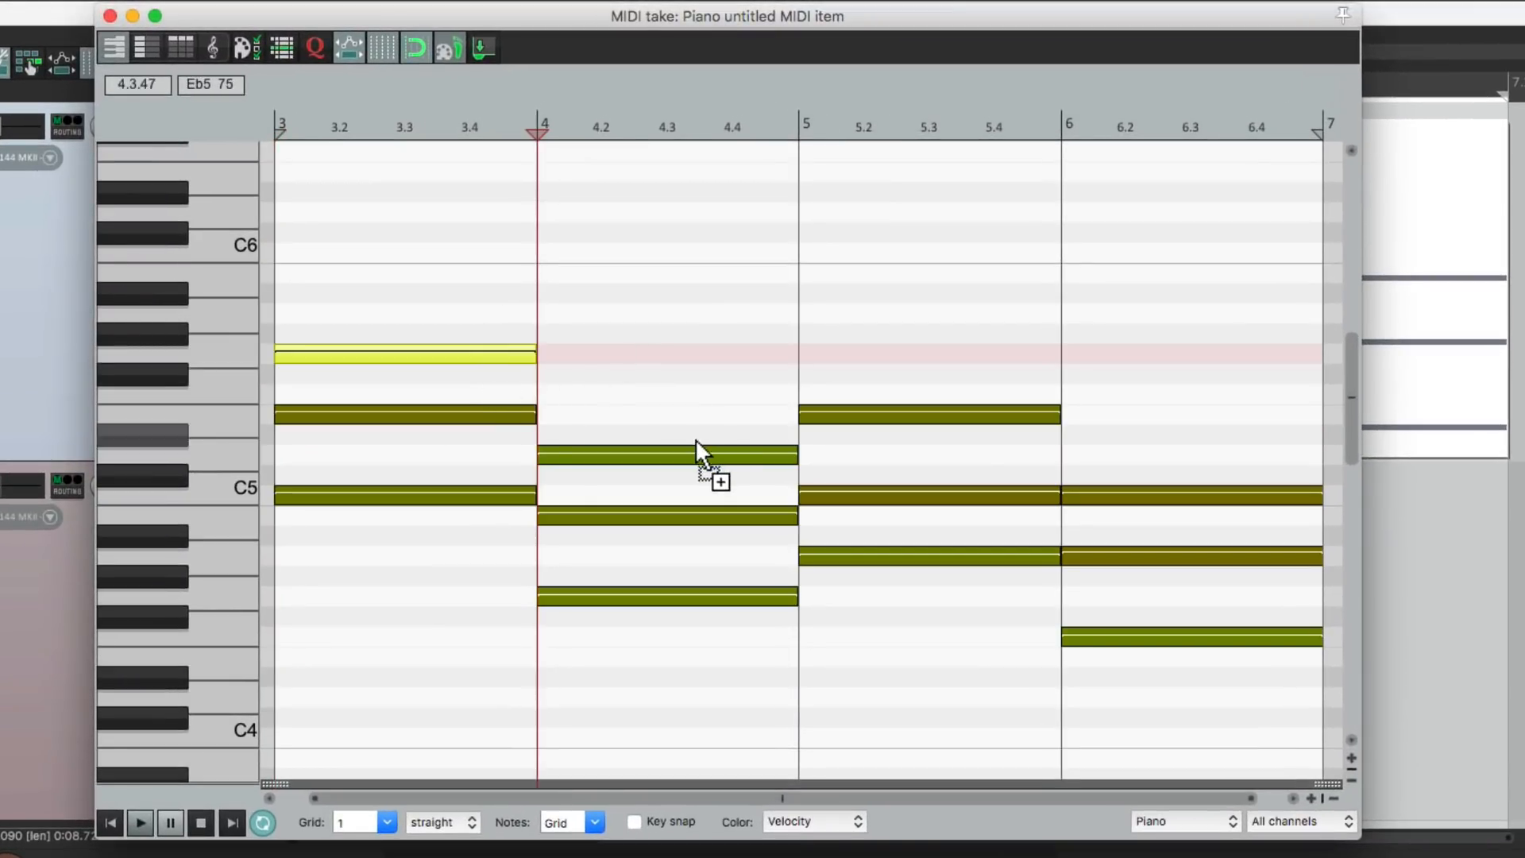
pyautogui.keyDown('super'); pyautogui.click(699, 454); pyautogui.keyUp('super')
pyautogui.keyDown('super'); pyautogui.click(925, 415); pyautogui.keyUp('super')
pyautogui.keyDown('super'); pyautogui.click(1120, 497); pyautogui.keyUp('super')
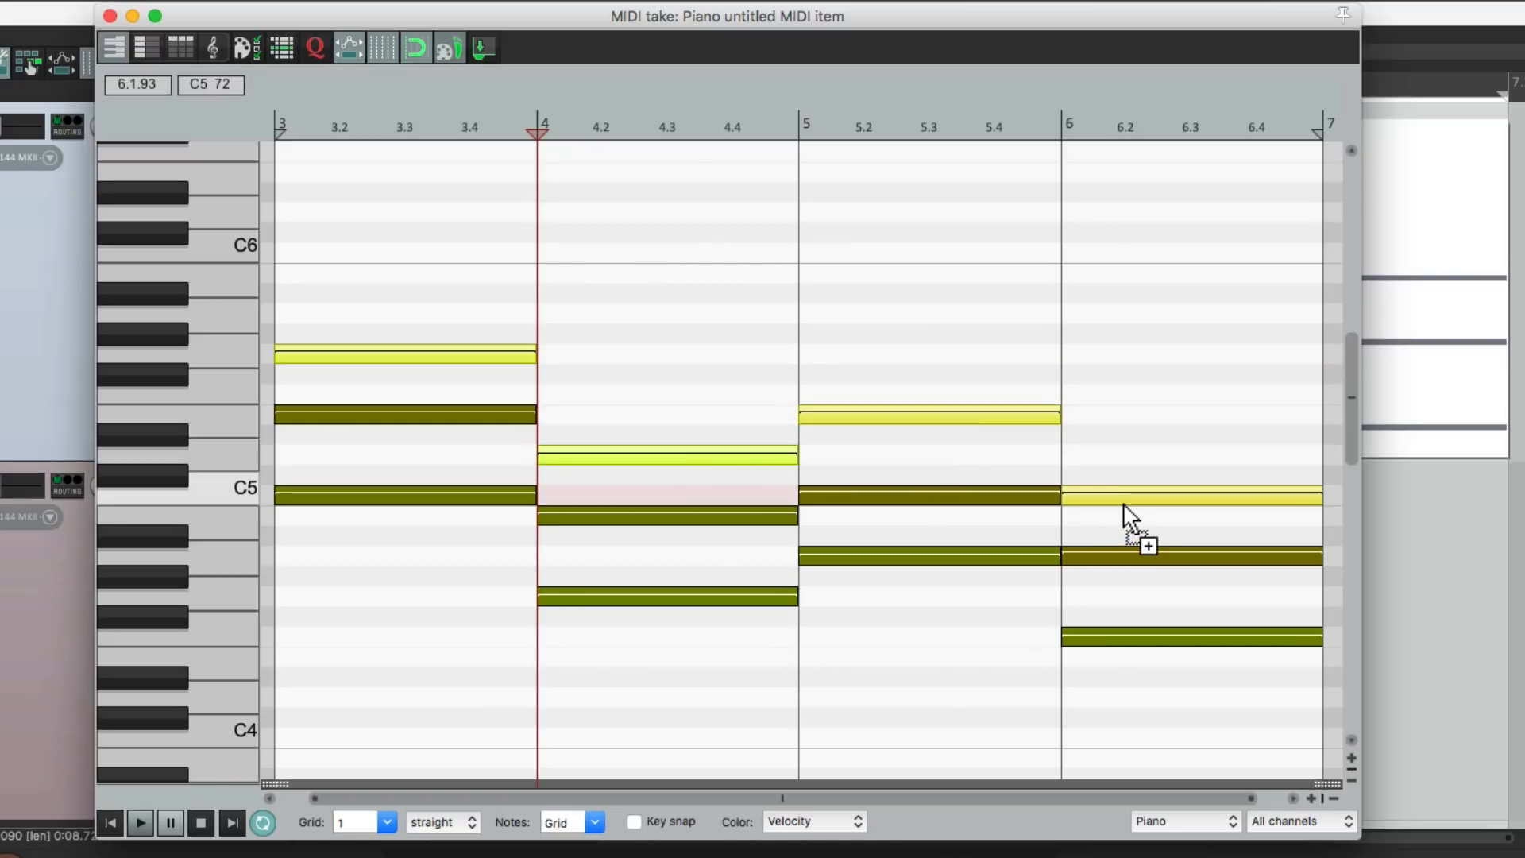
pyautogui.scroll(3, 696, 516)
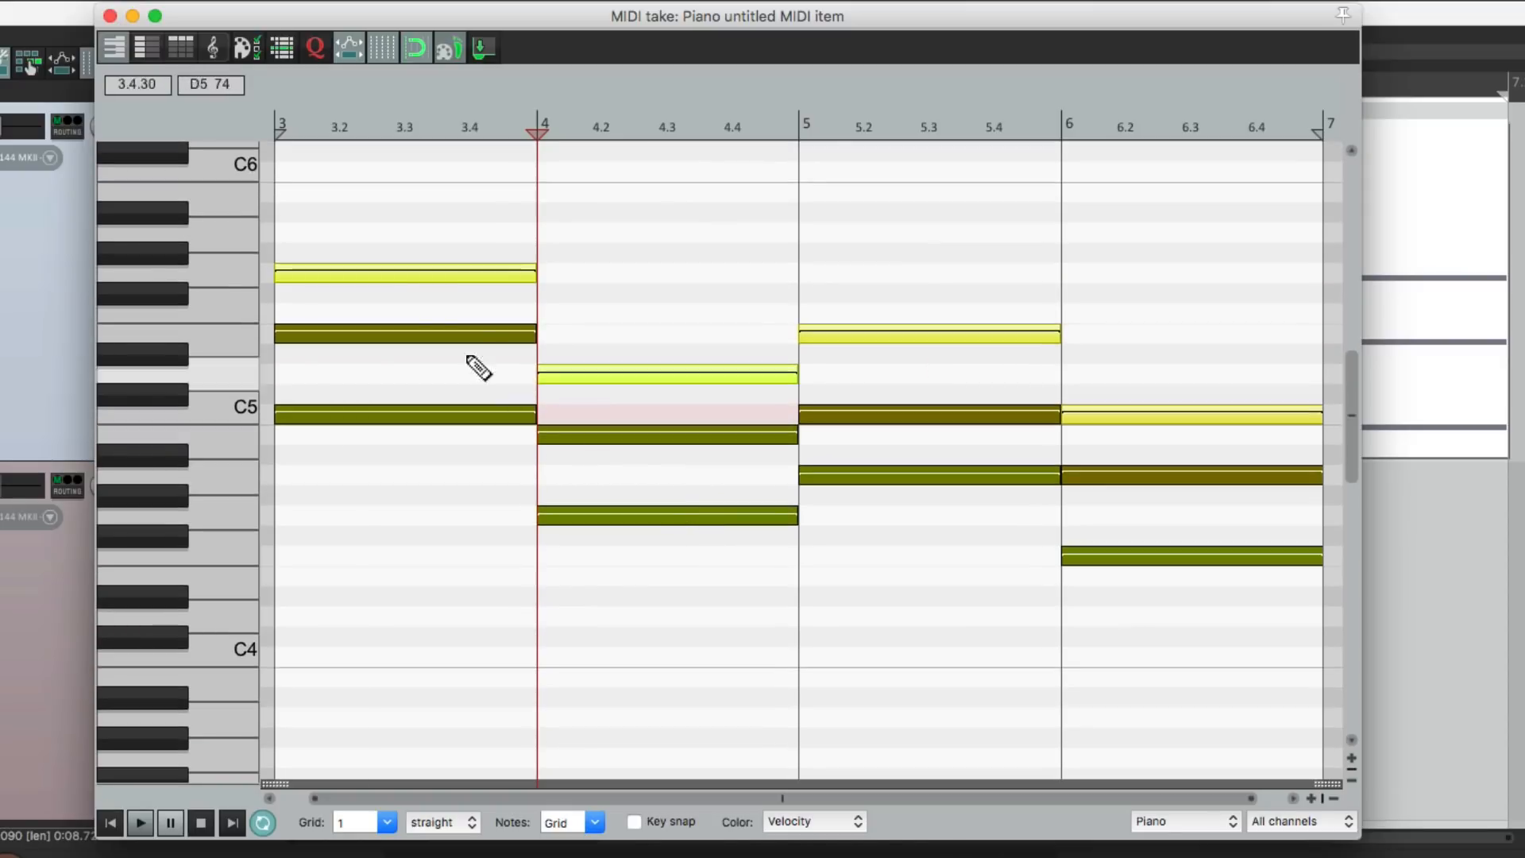
pyautogui.moveTo(389, 277); pyautogui.dragTo(387, 521)
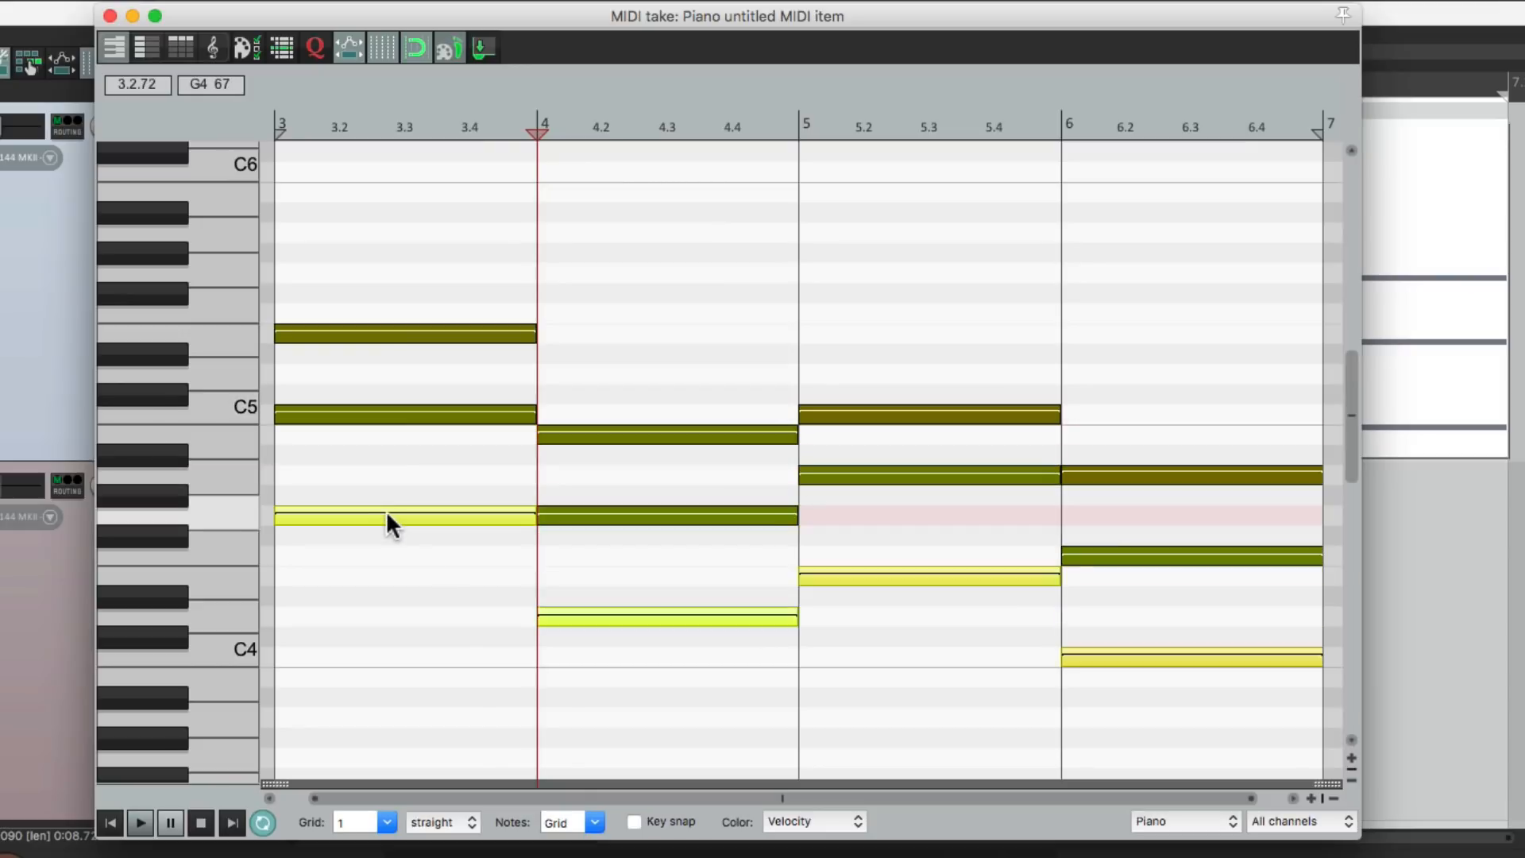
# - Play the progression from the start of measure 3 to hear the lowered top notes
pyautogui.click(285, 127)
pyautogui.press('space')
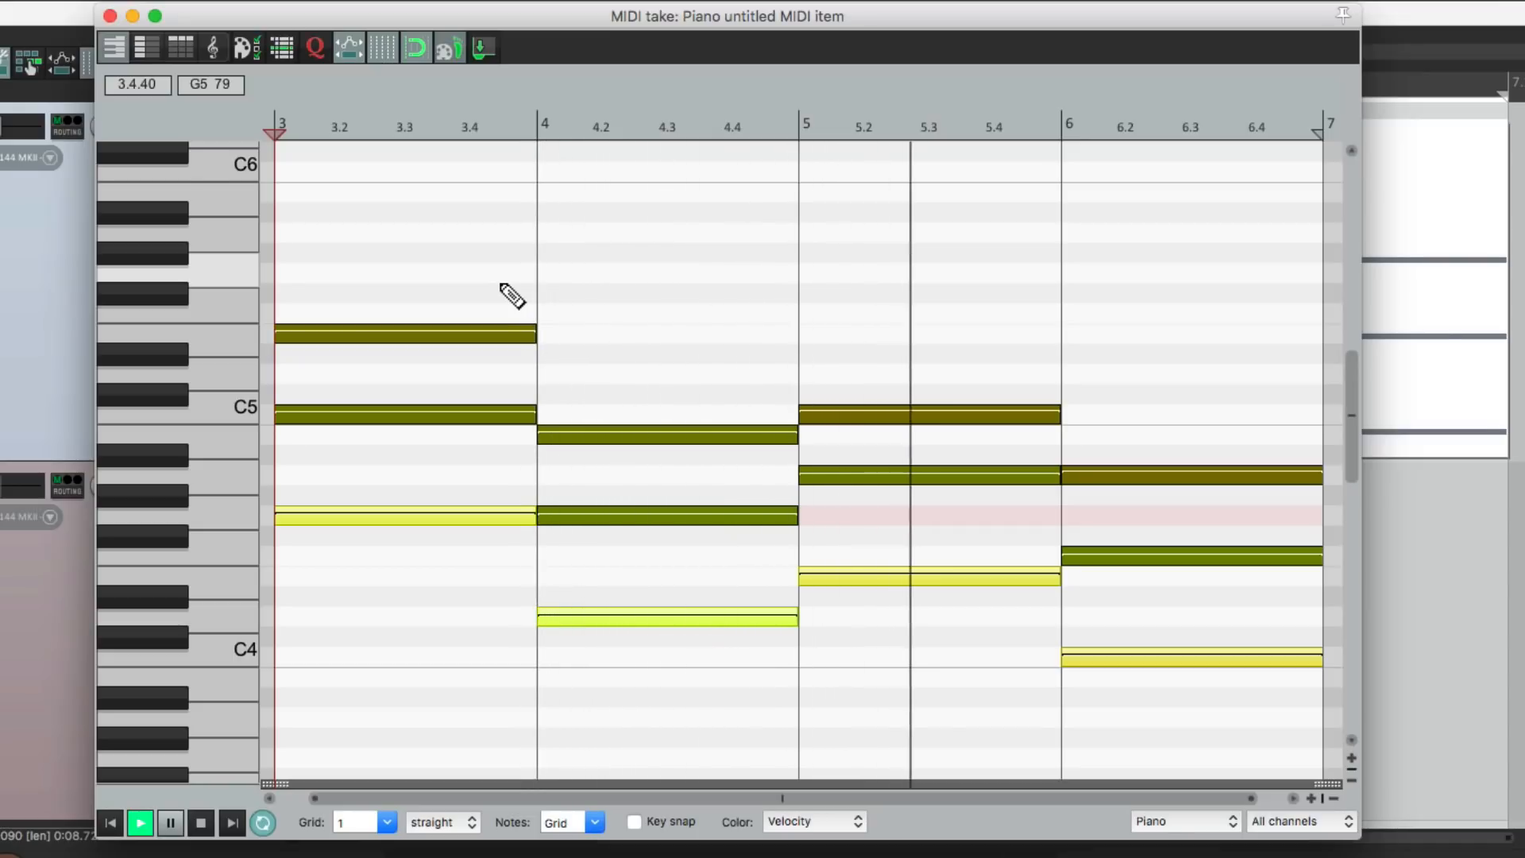
pyautogui.press('space')
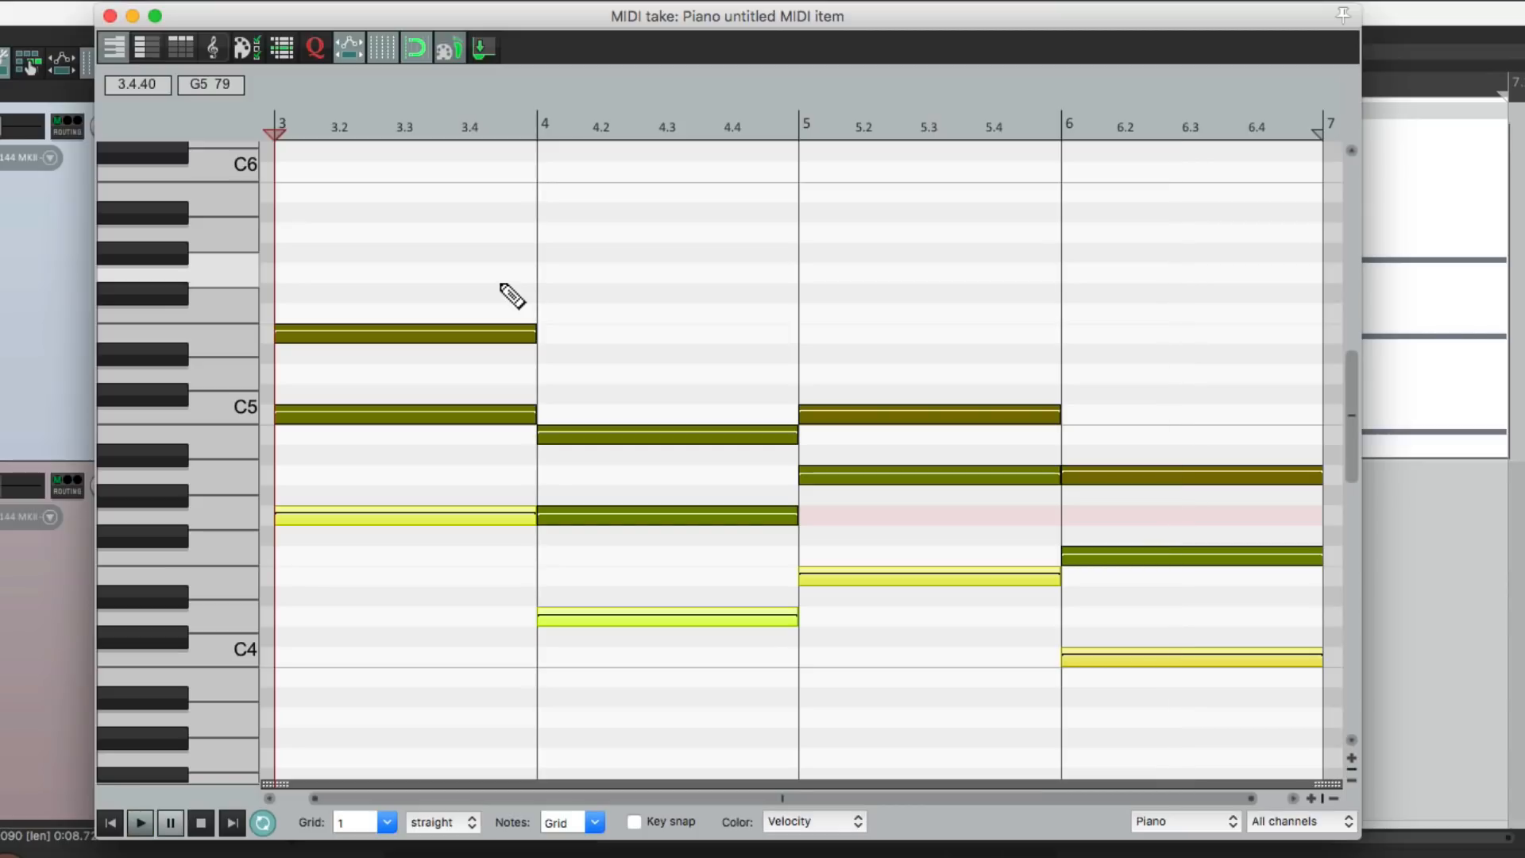
# - Undo the octave move of the top notes and play the chord progression again
pyautogui.hotkey('ctrl', 'Up')
pyautogui.press('space')
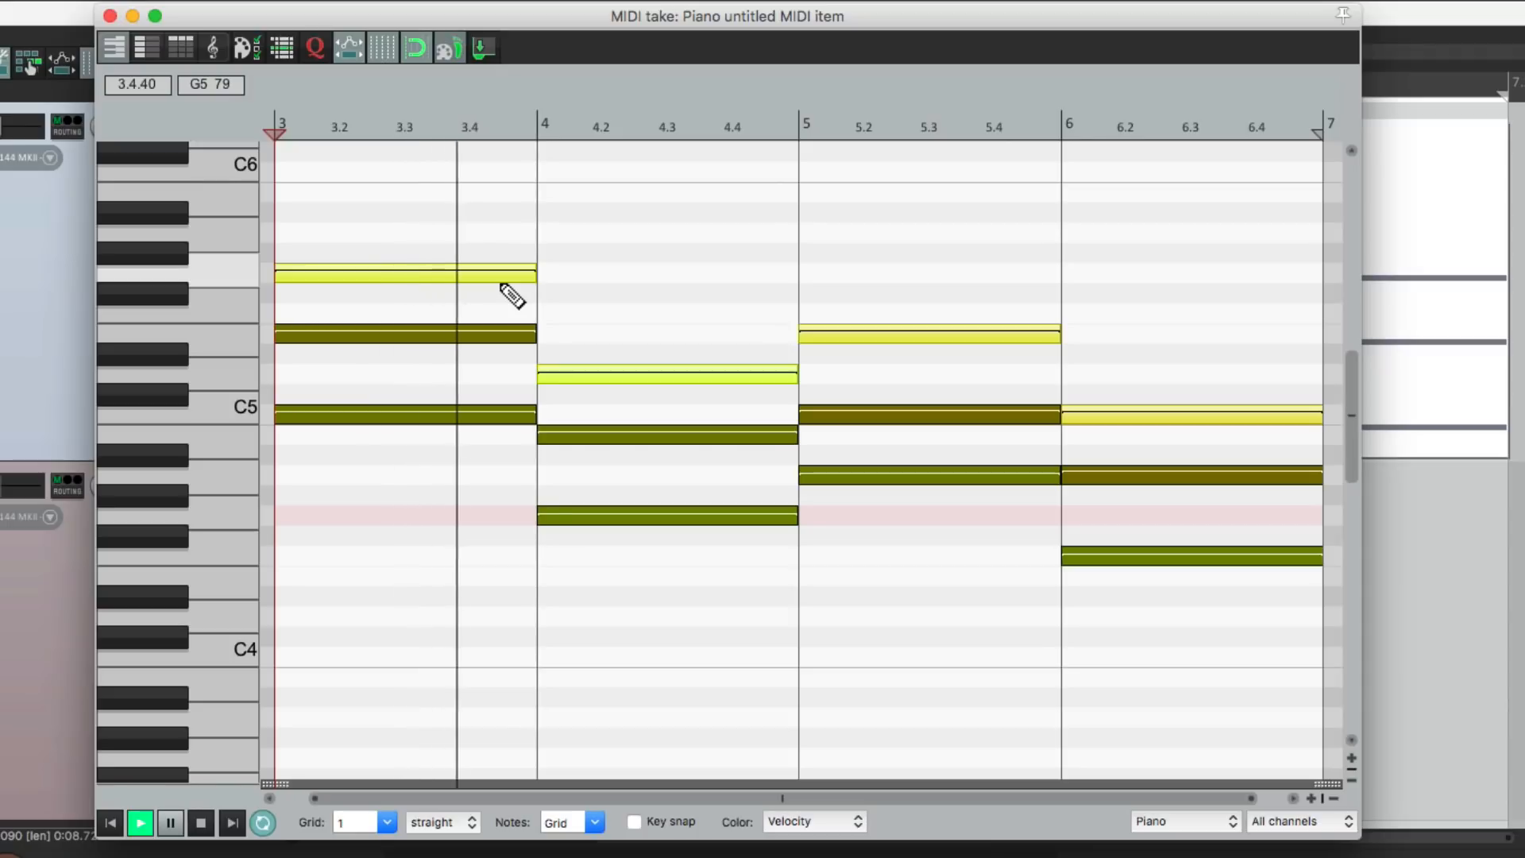
pyautogui.press('space')
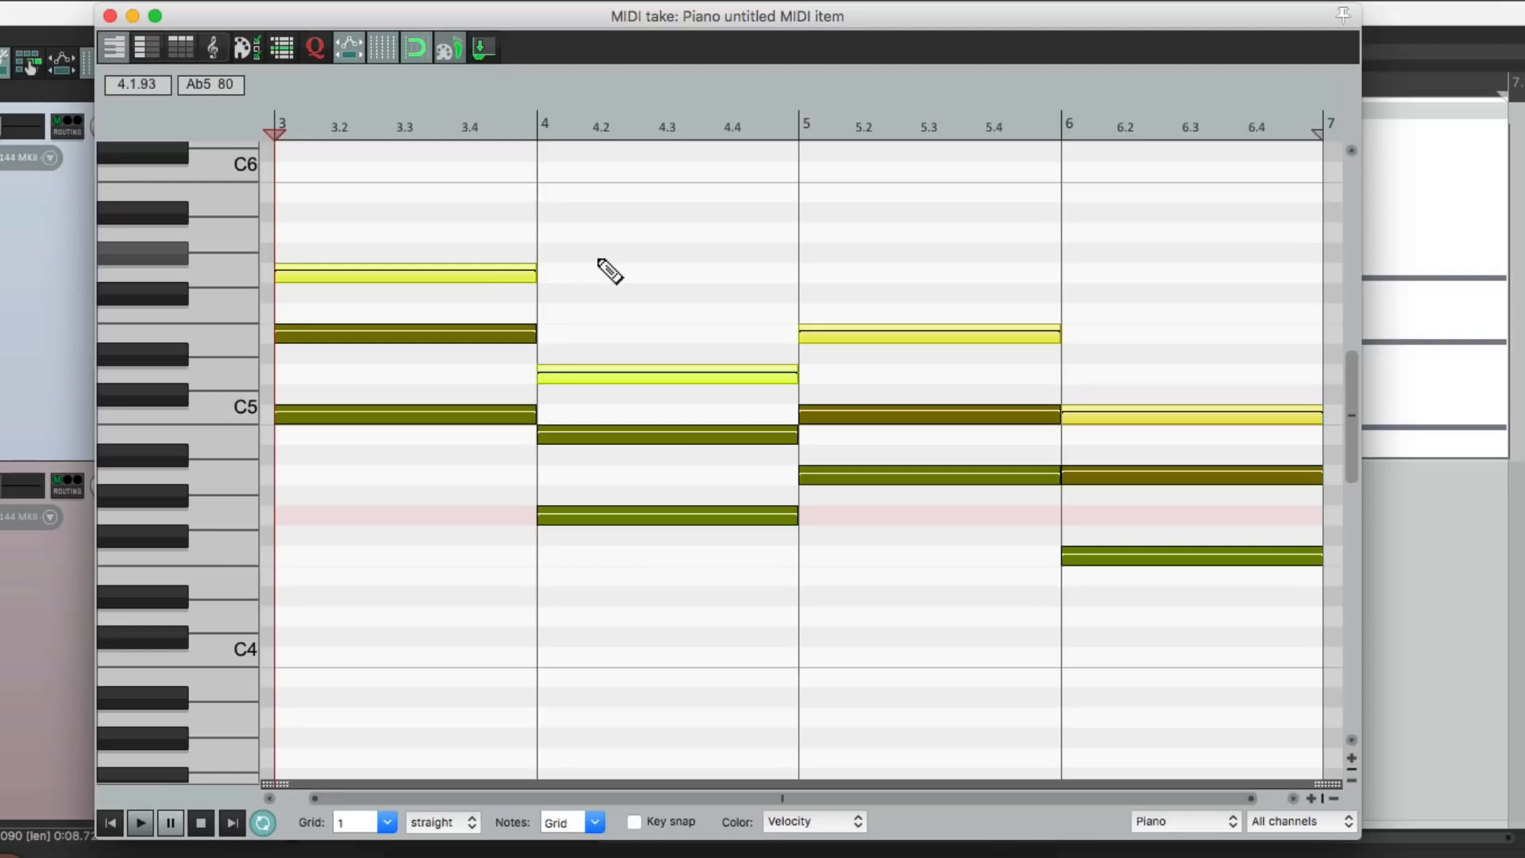
# - Select all chord notes and filter the action list for "invert chord", keeping the section on MIDI Editor
pyautogui.click(645, 350)
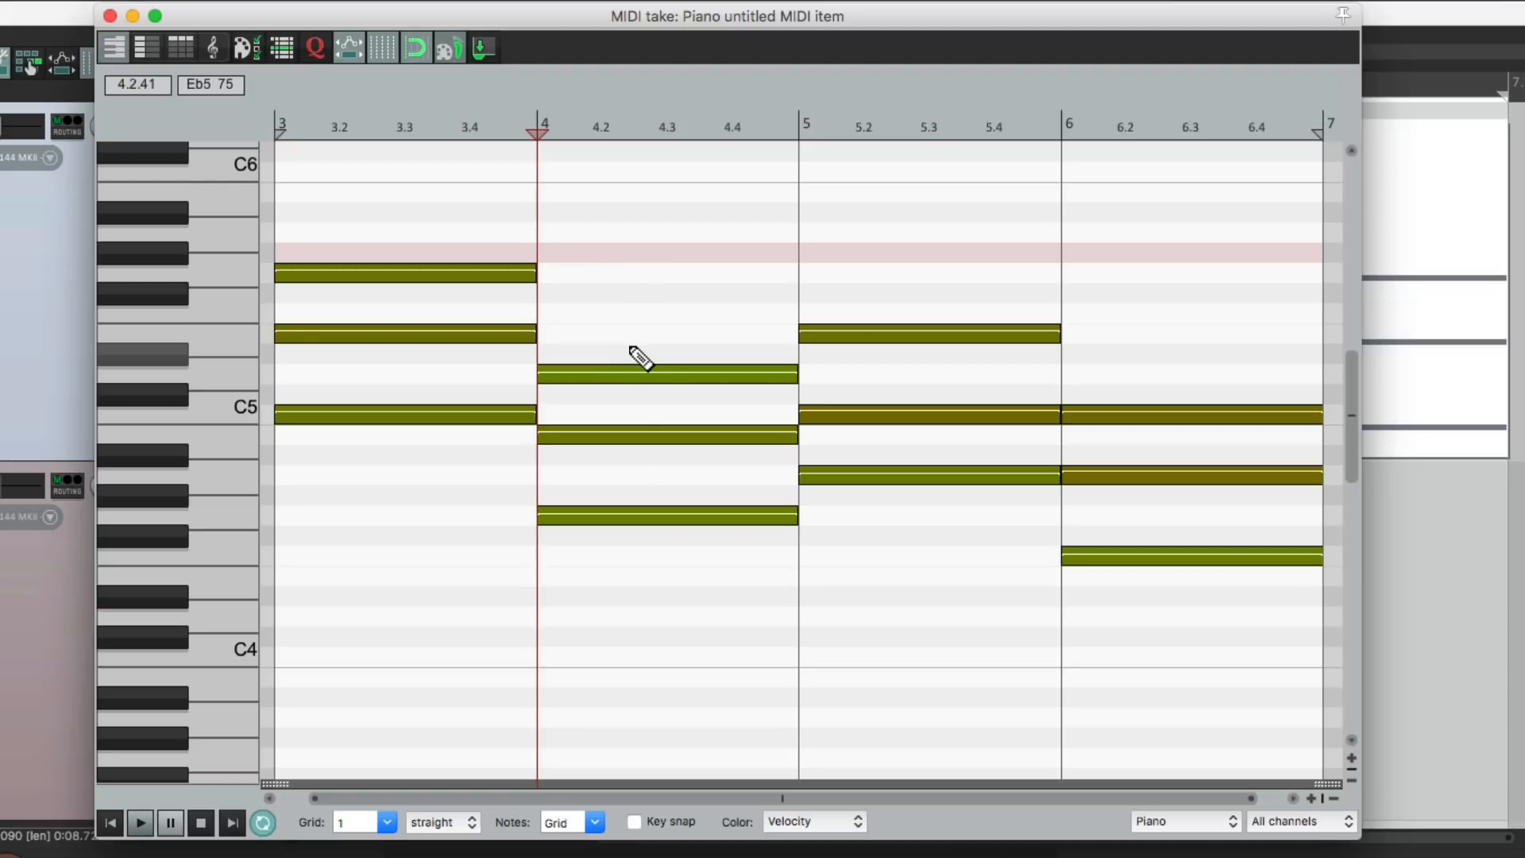
pyautogui.press('super+a')
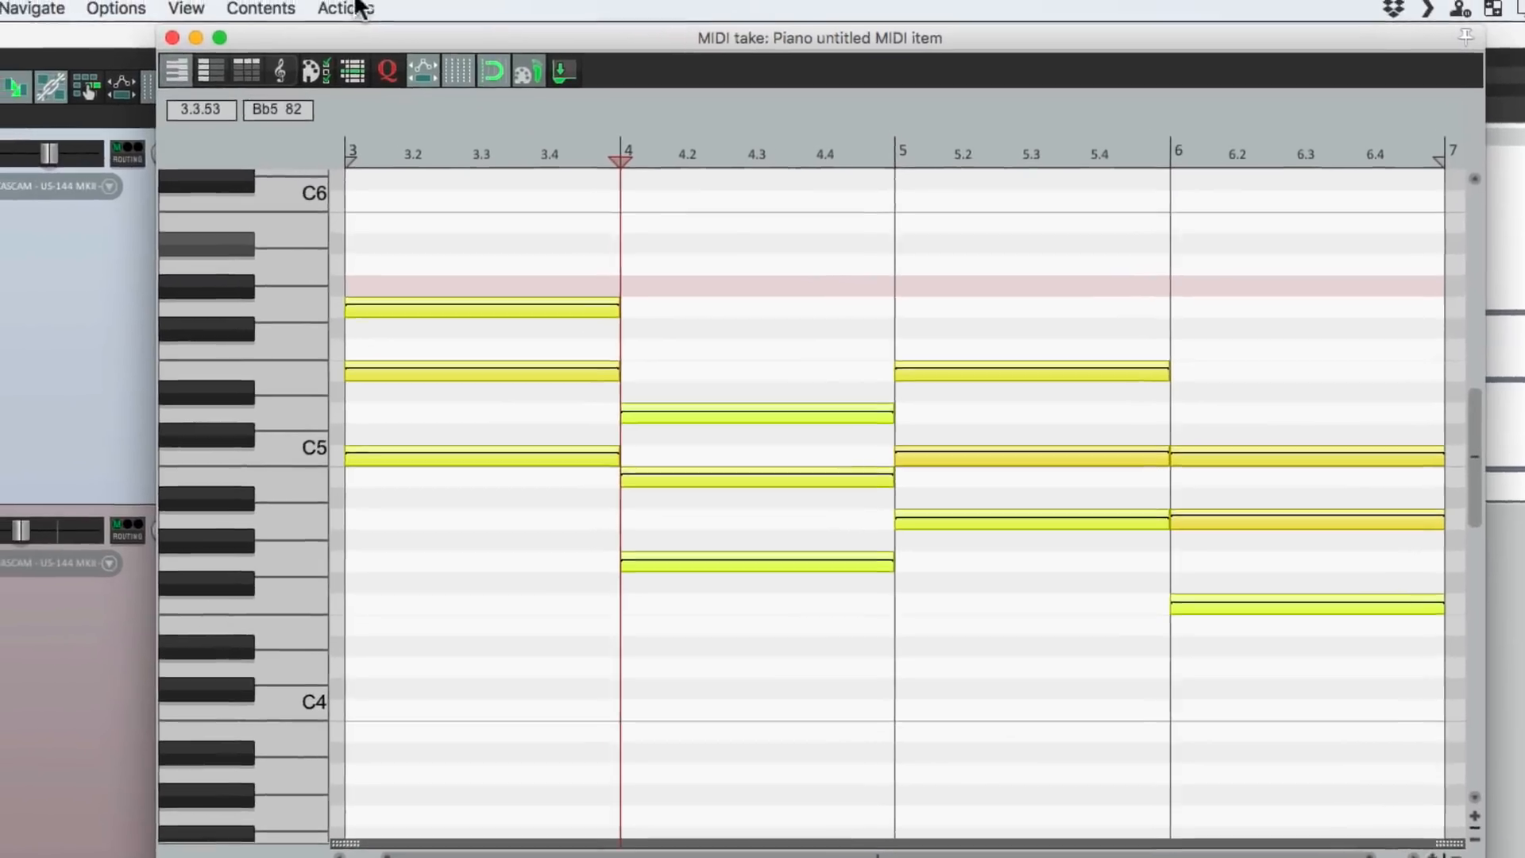
pyautogui.click(354, 8)
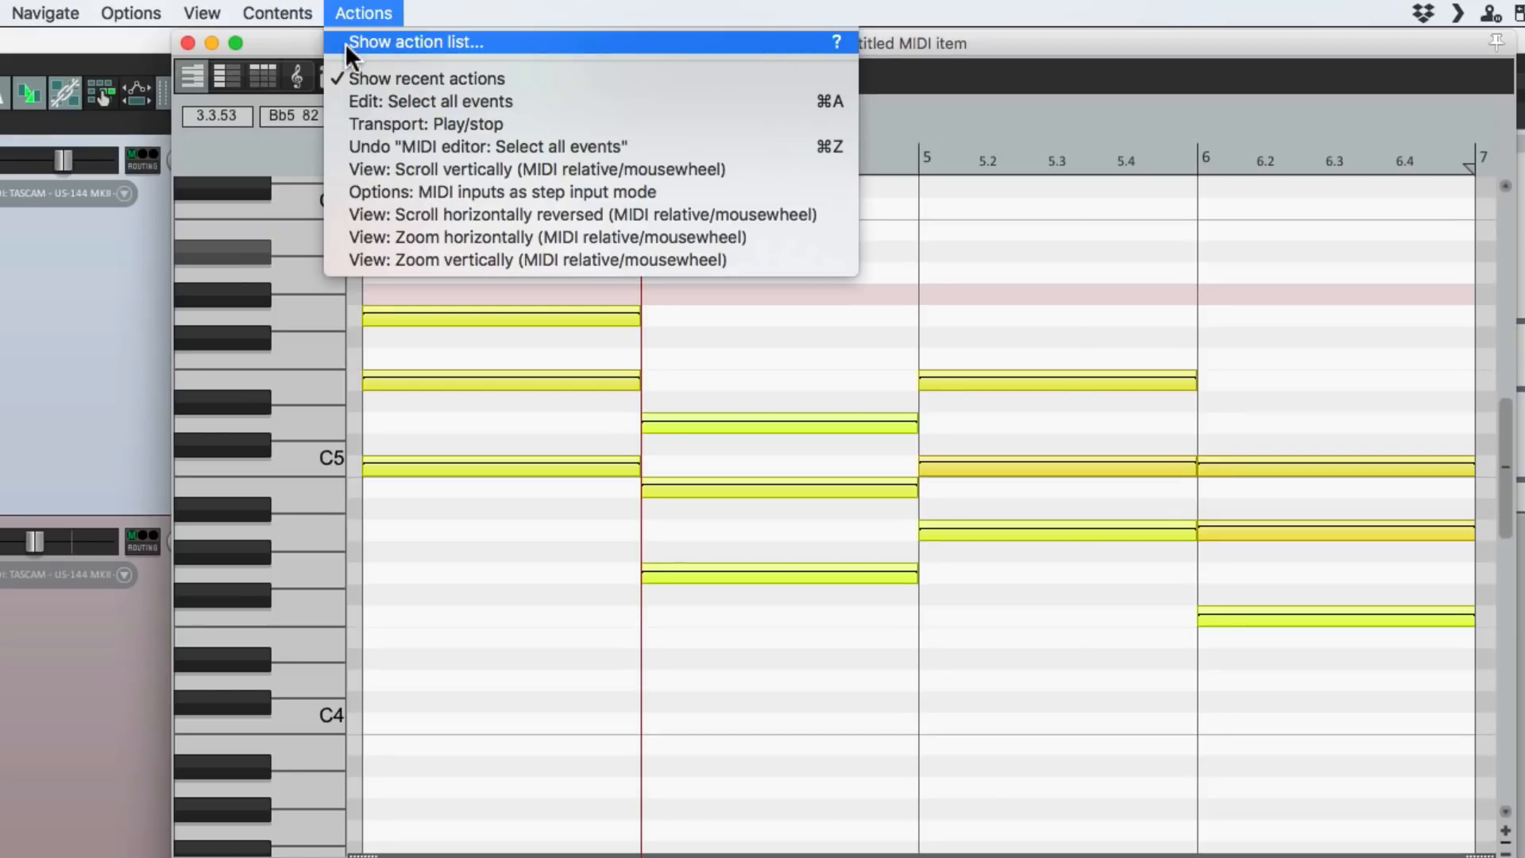
pyautogui.click(344, 43)
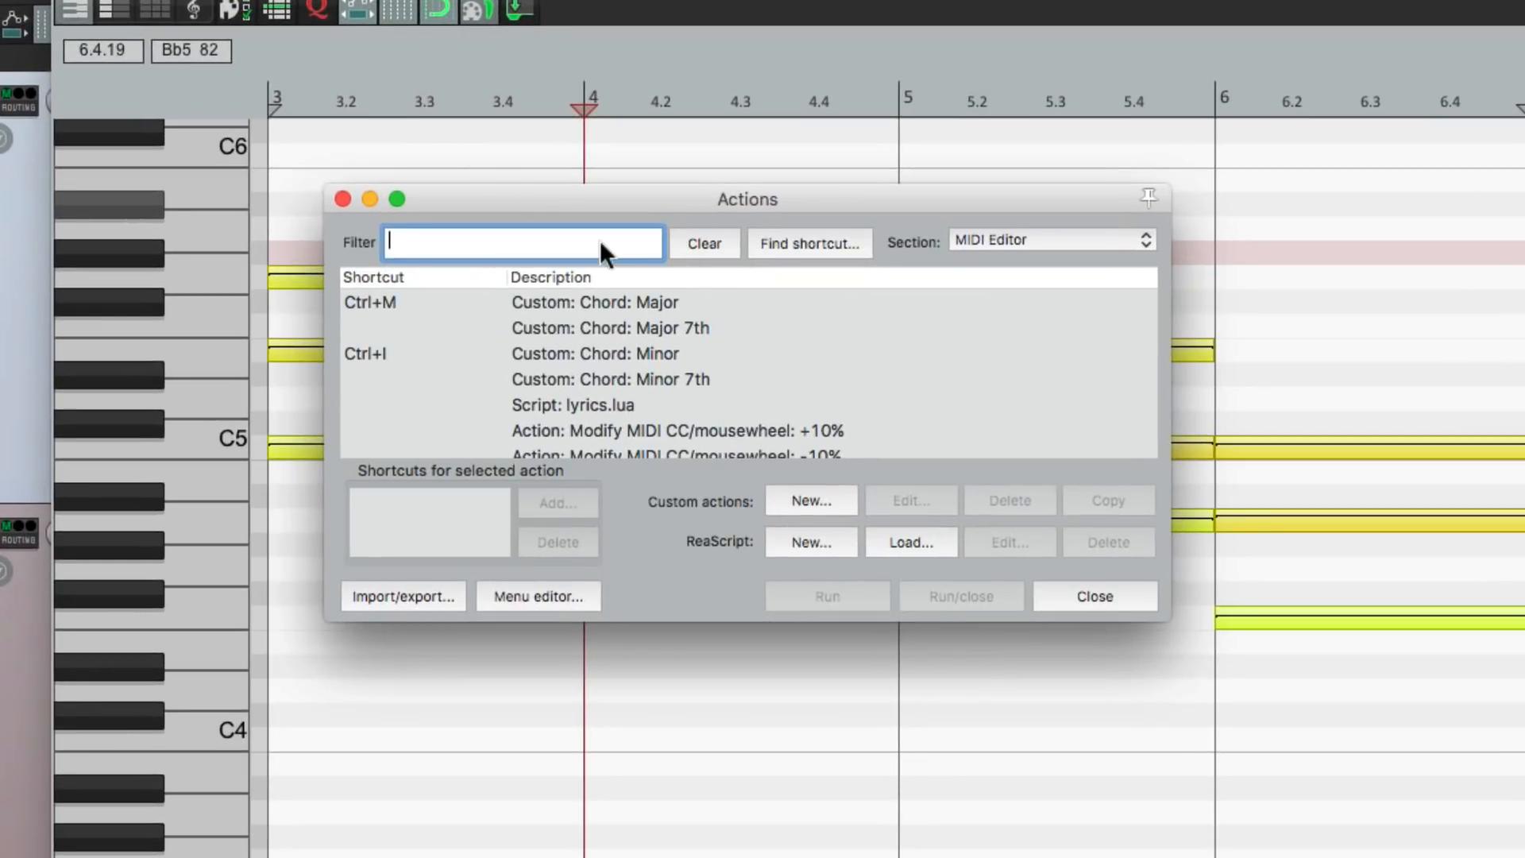
pyautogui.write('invert chord')
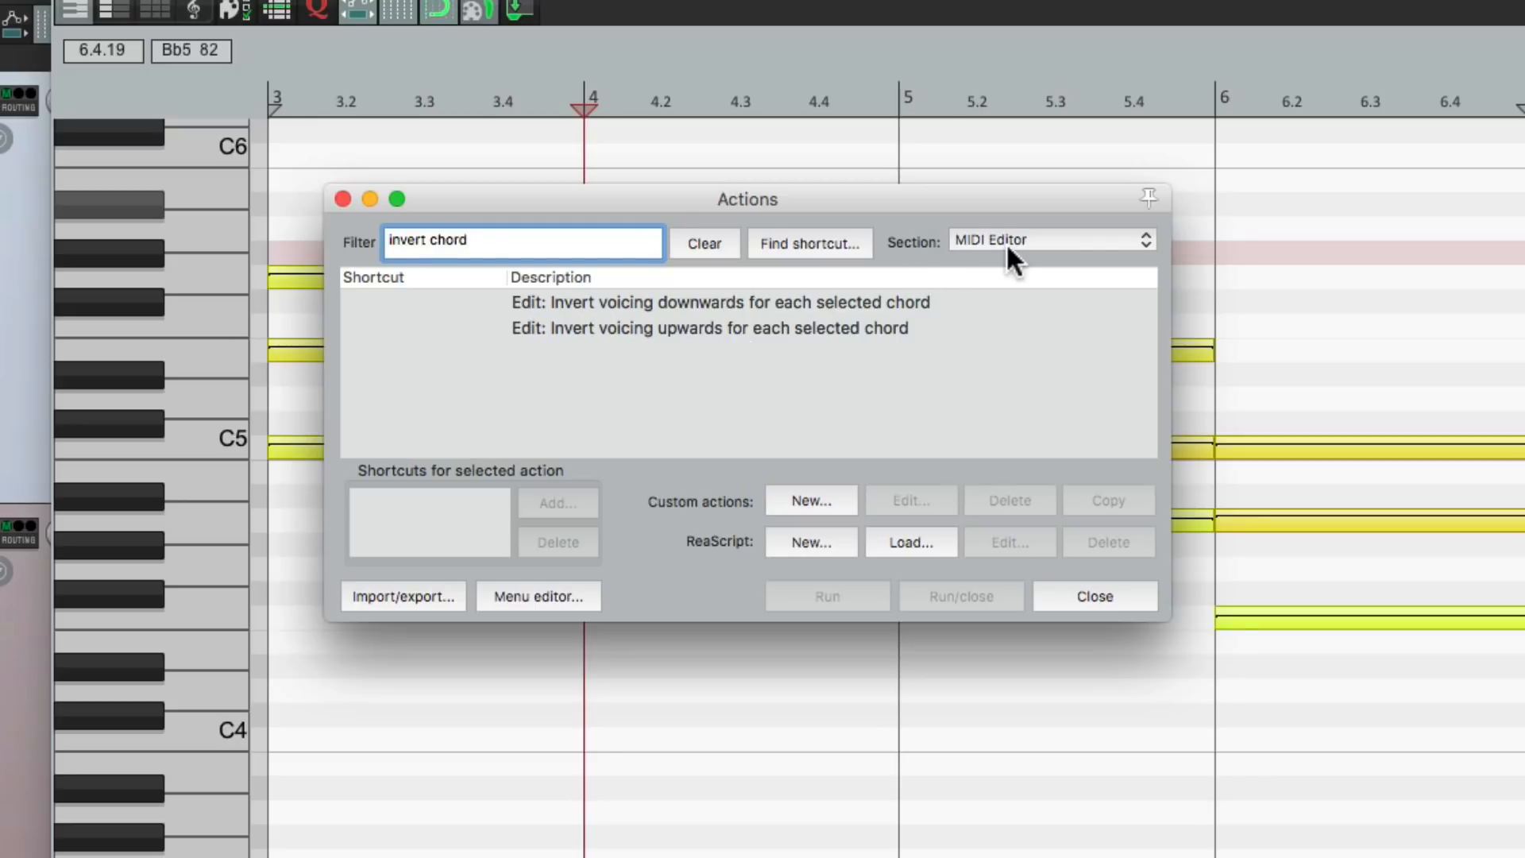
pyautogui.click(1037, 238)
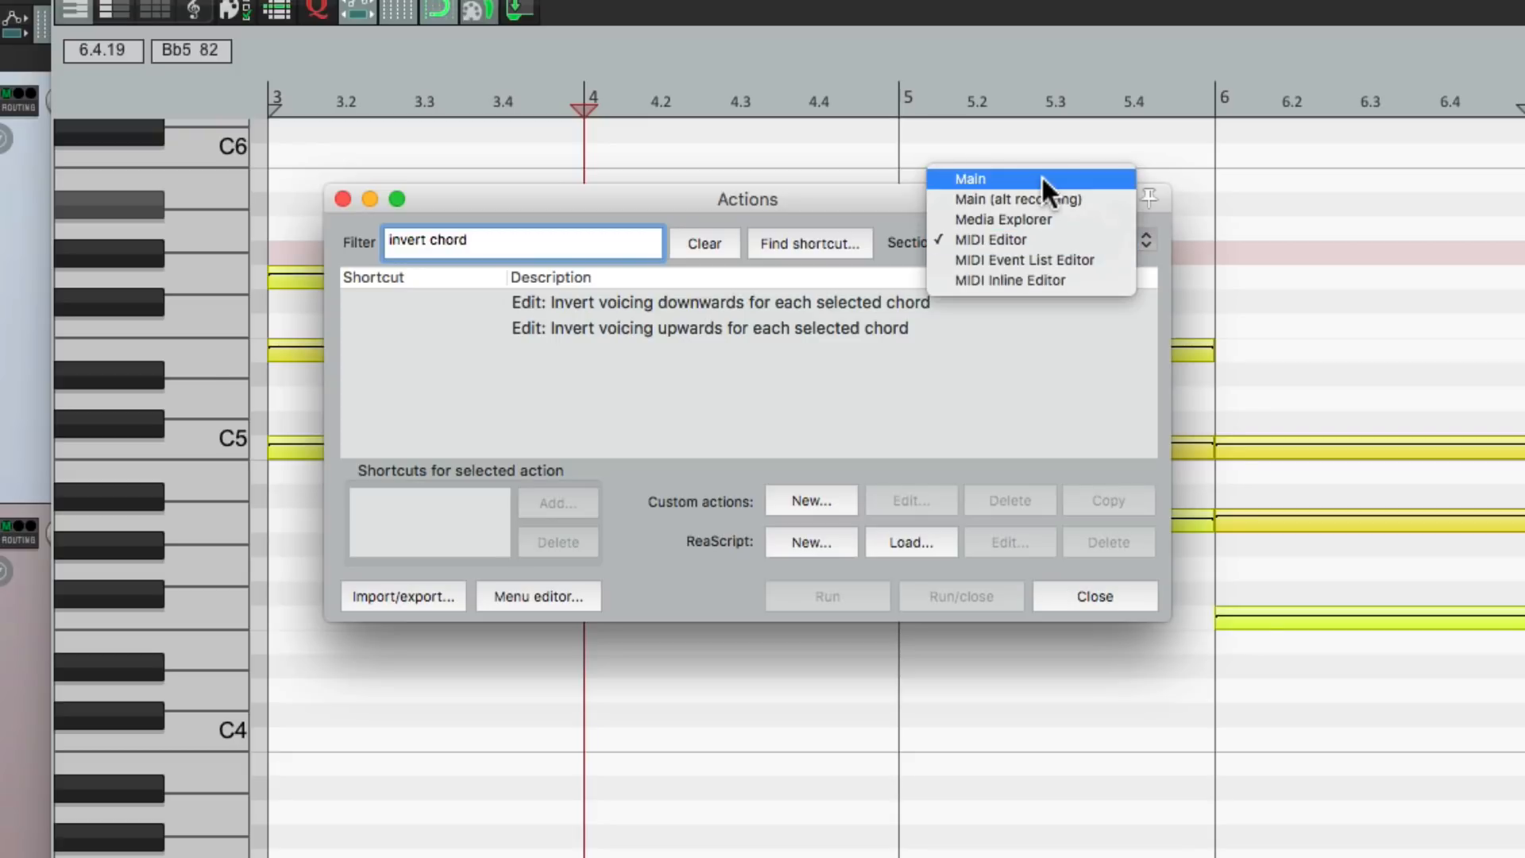
pyautogui.click(1037, 238)
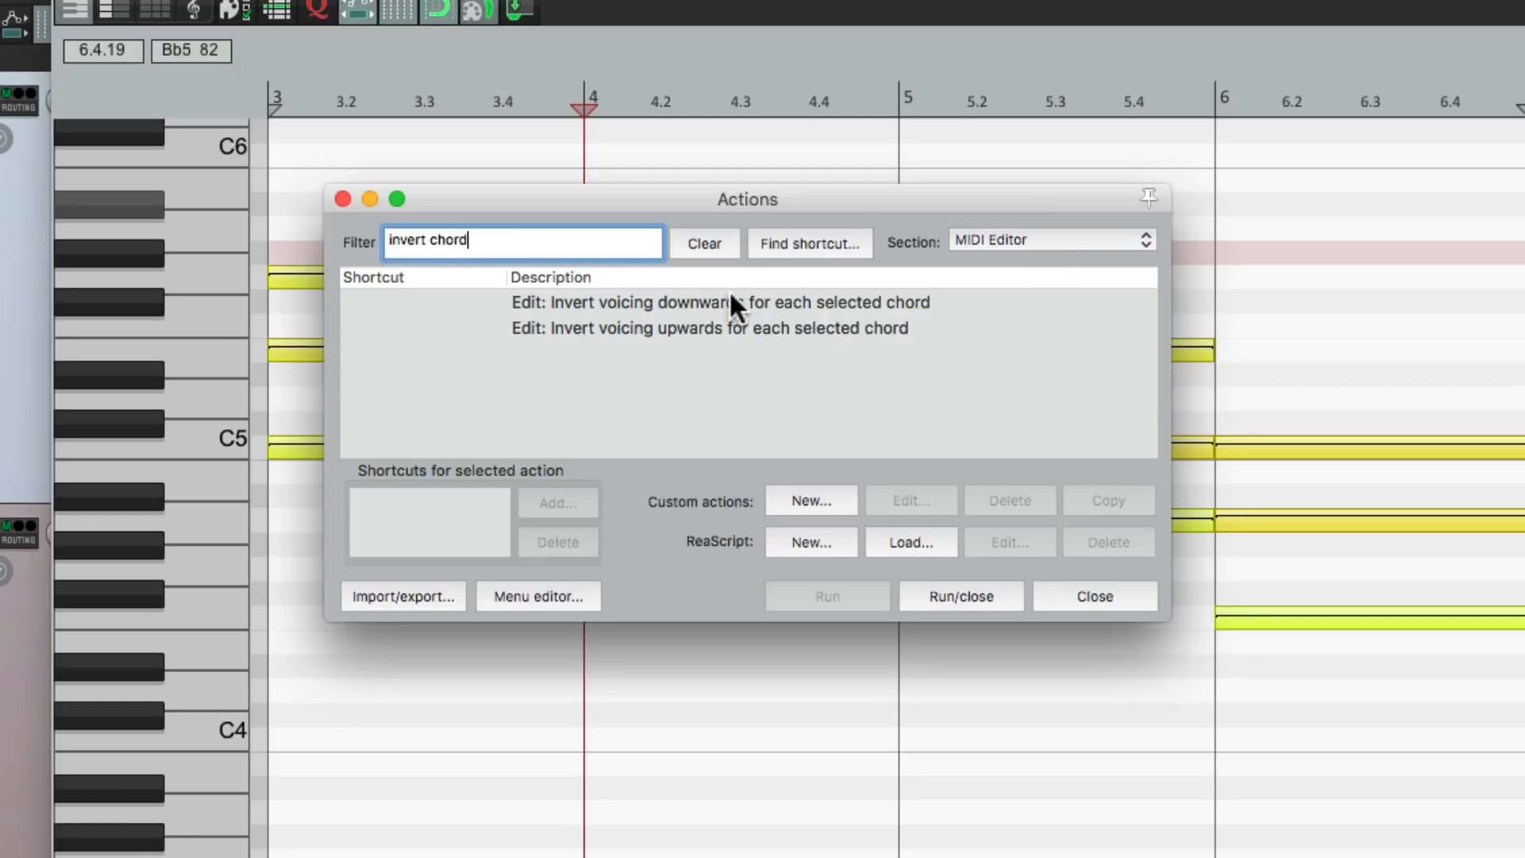
# - Choose the action that inverts voicing upwards and arrange the Actions window and MIDI editor side by side
pyautogui.click(763, 300)
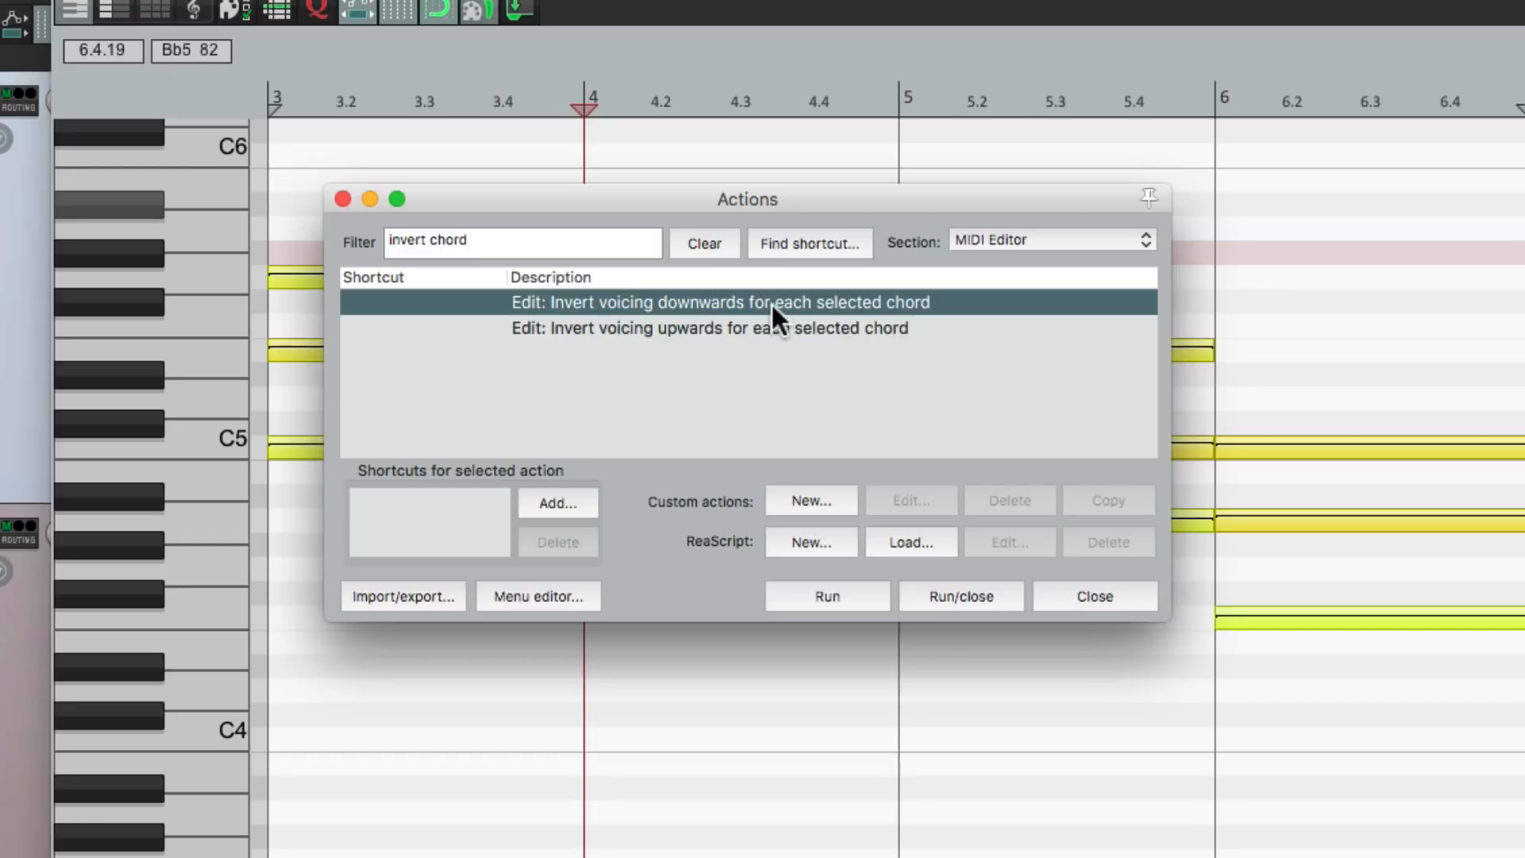
pyautogui.click(770, 325)
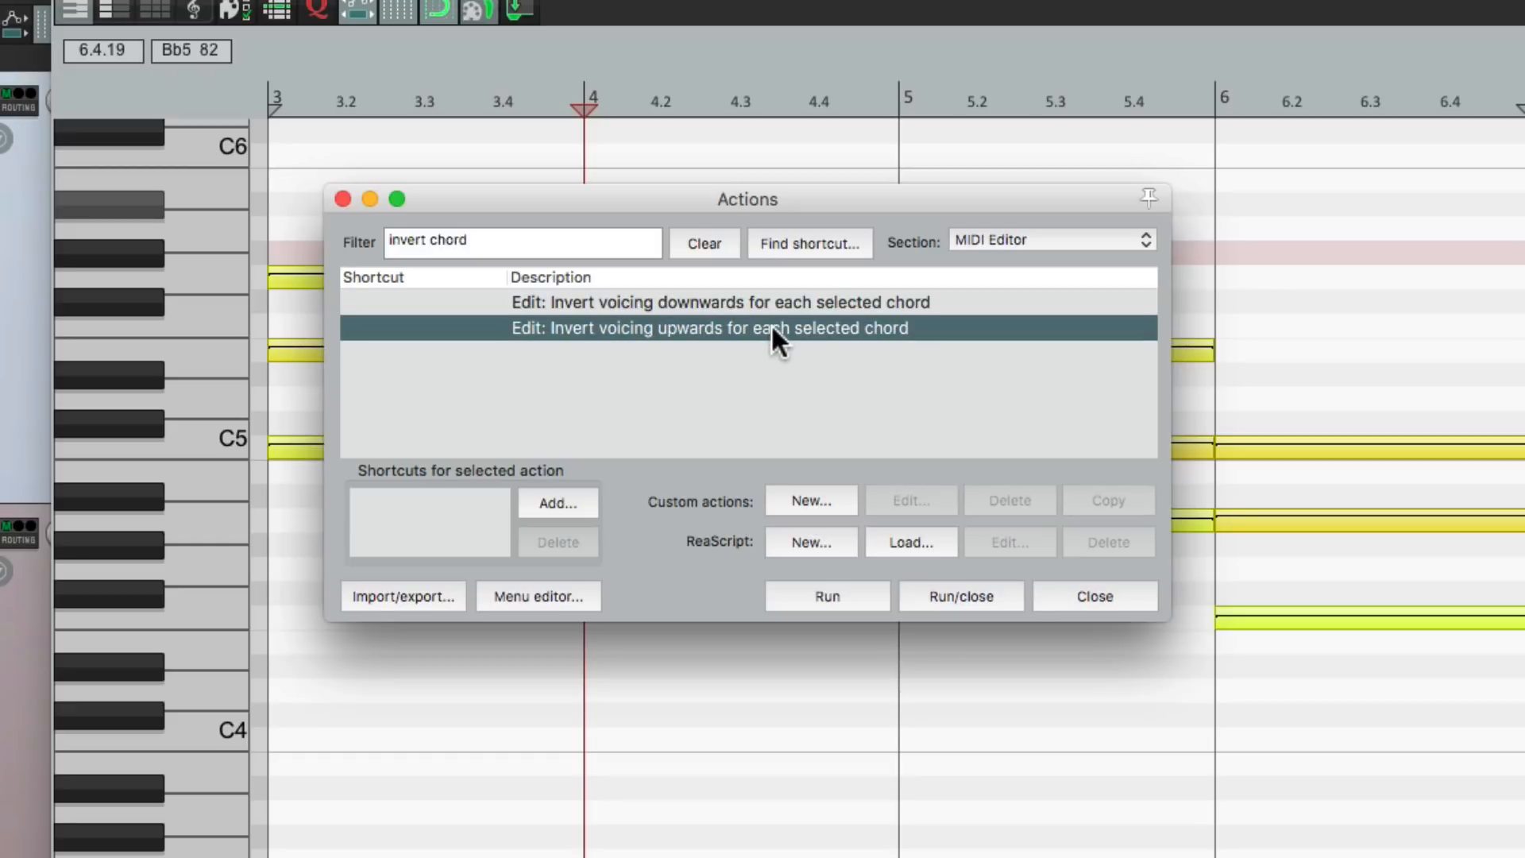
pyautogui.moveTo(658, 202); pyautogui.dragTo(1177, 258)
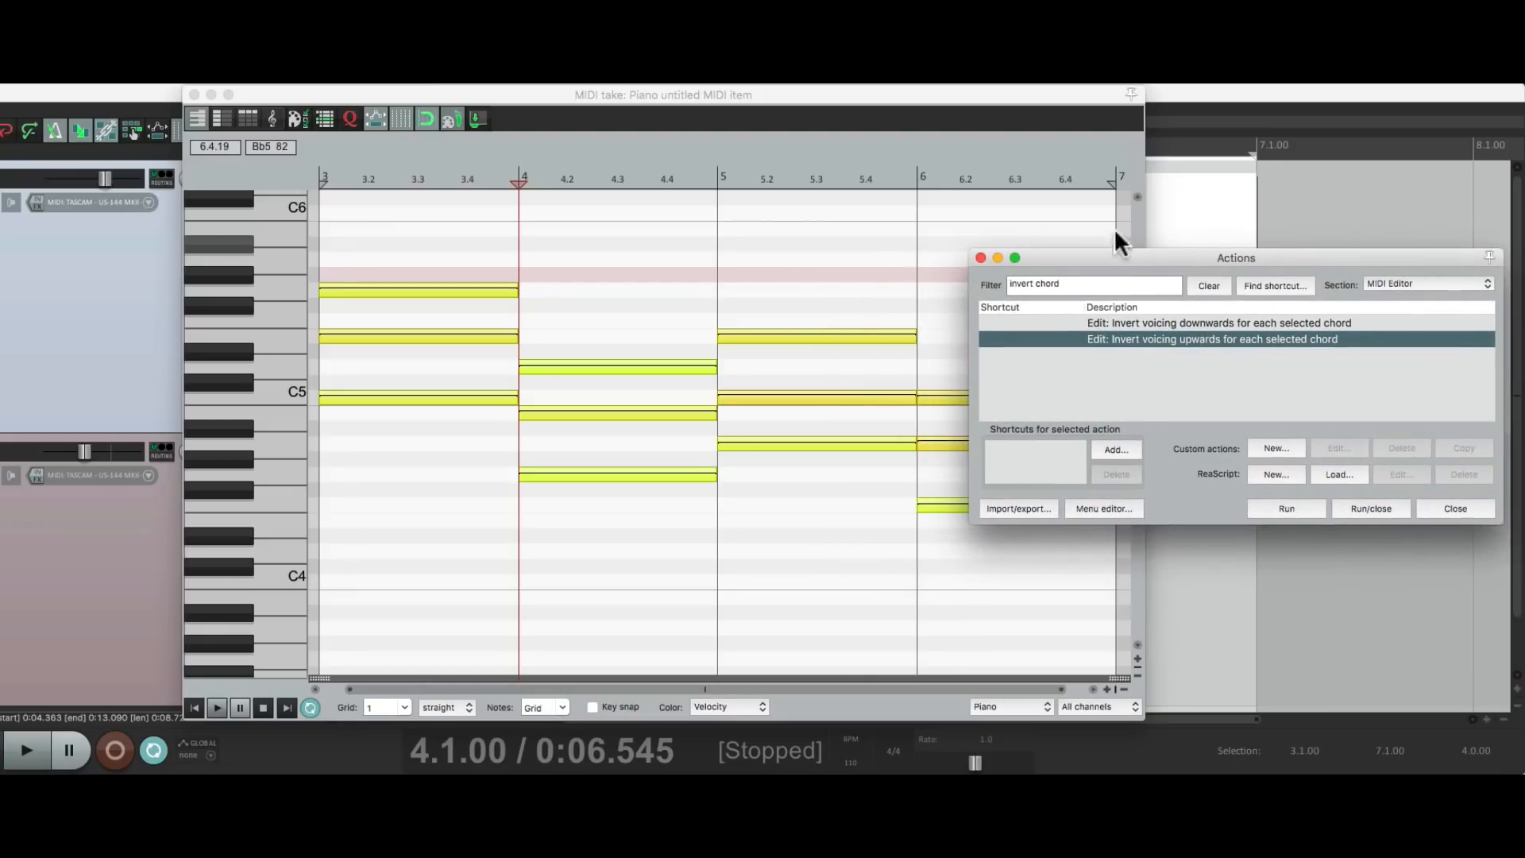
pyautogui.moveTo(707, 94); pyautogui.dragTo(526, 97)
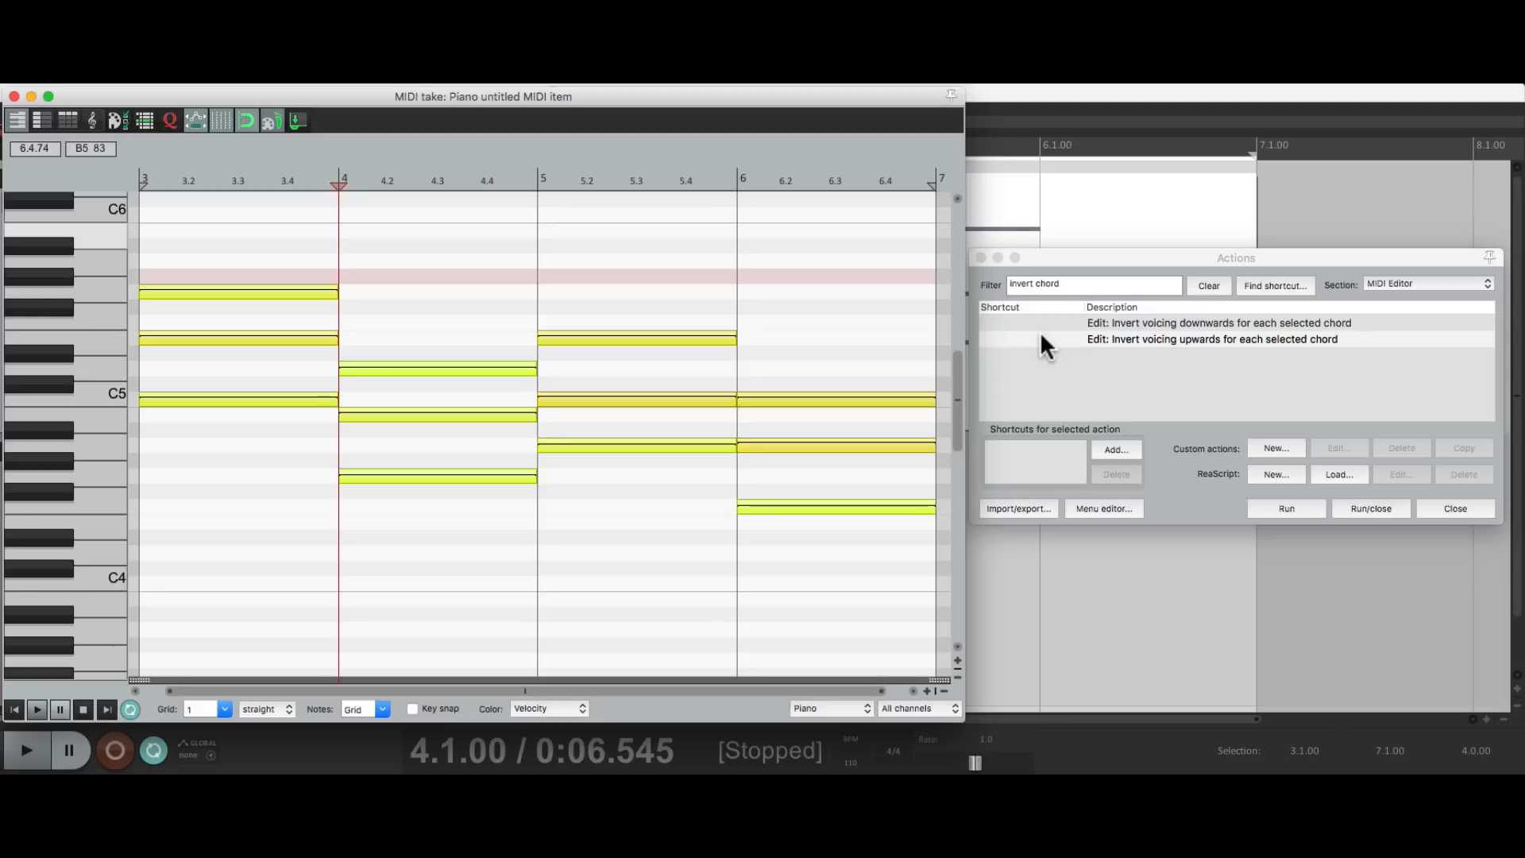
# - Run "Invert voicing upwards for each selected chord" three times while playing back the progression, and stop playback
pyautogui.click(1170, 340)
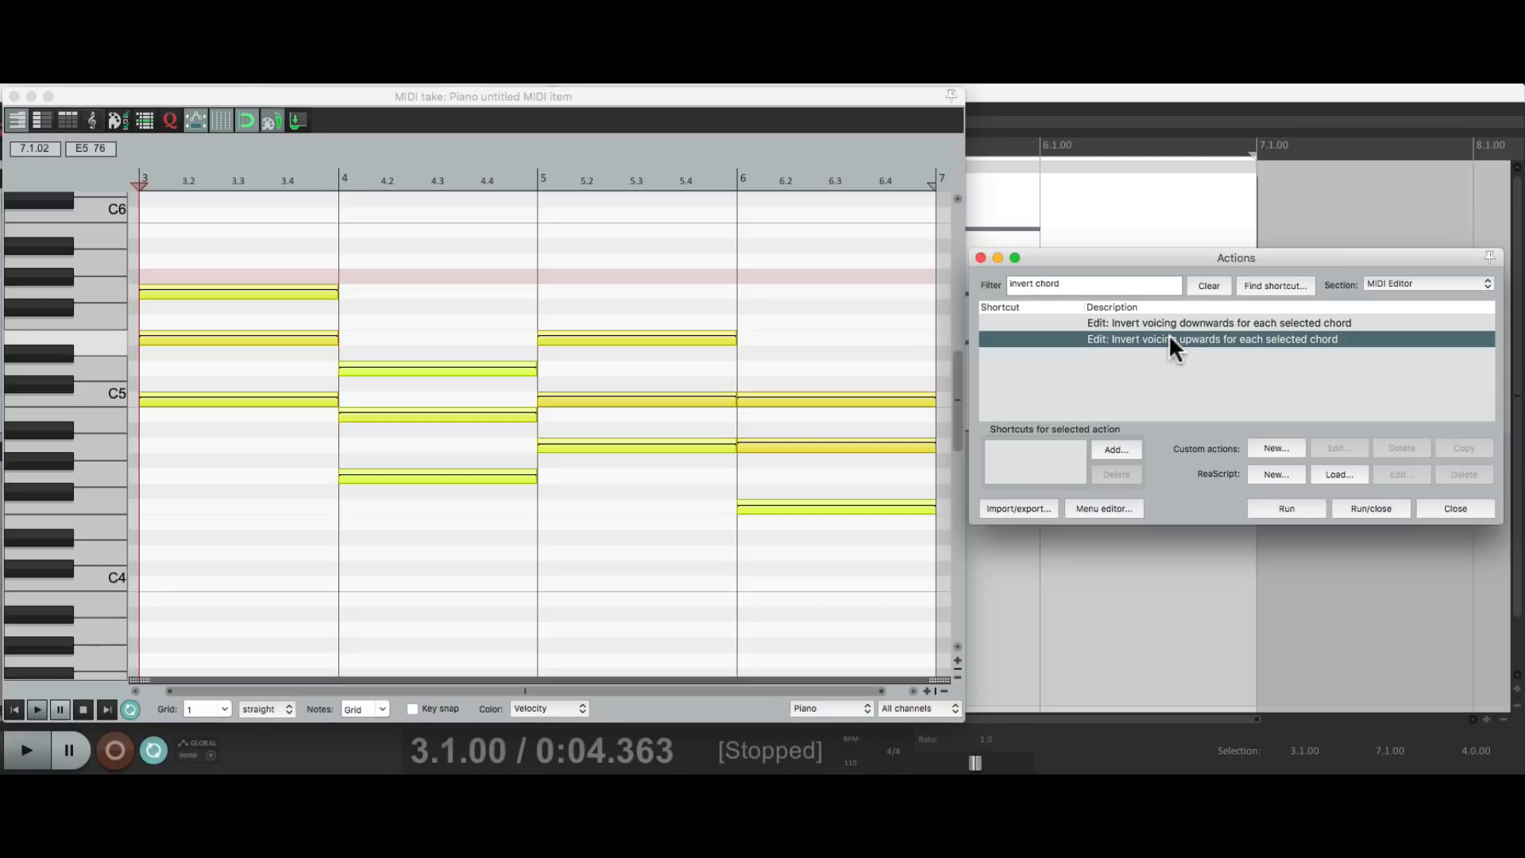
pyautogui.click(1267, 504)
pyautogui.press('space')
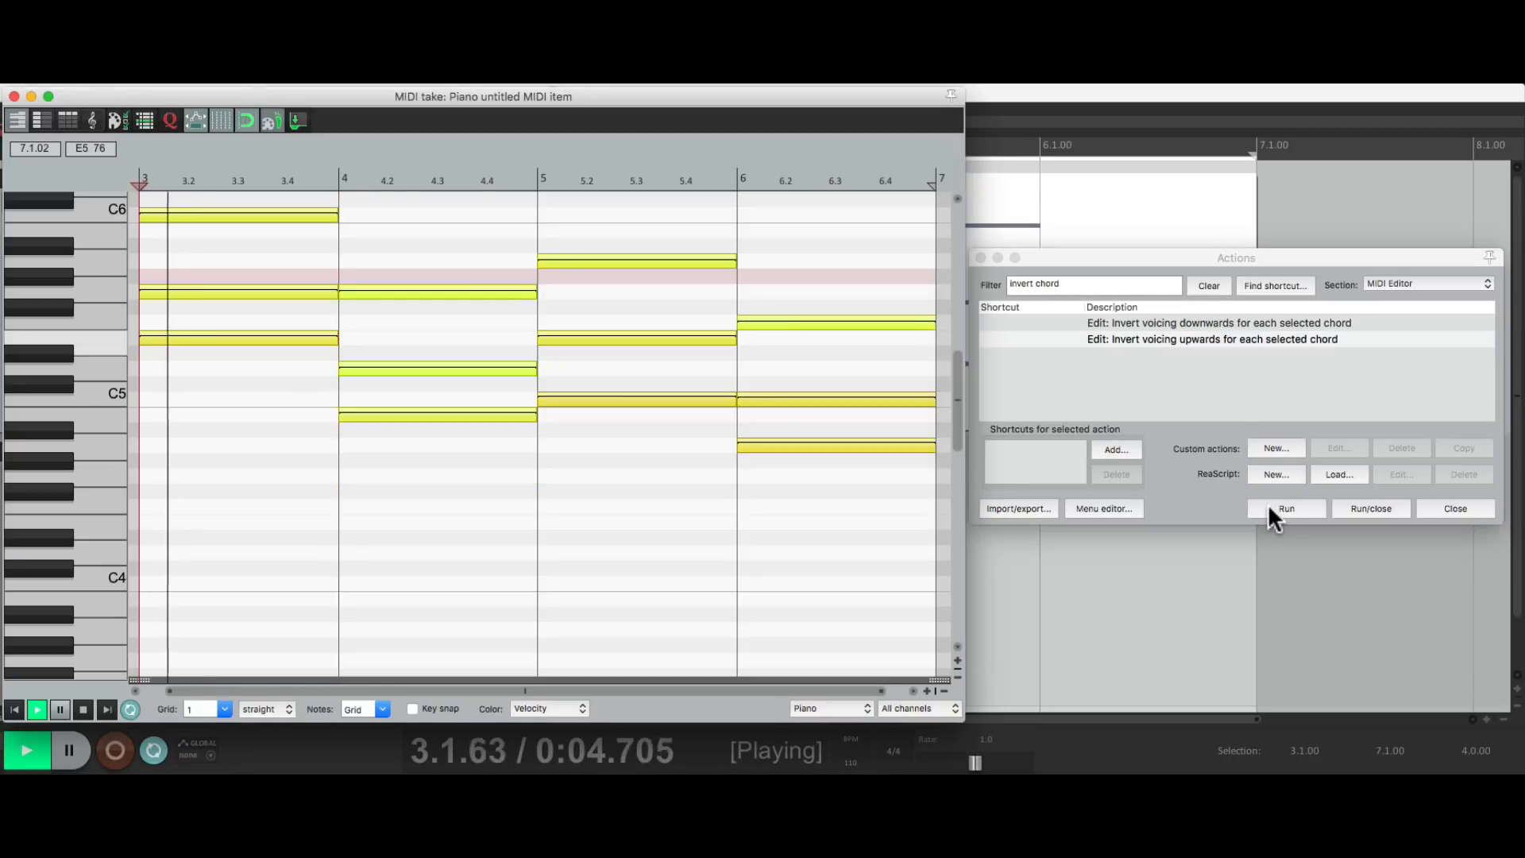
pyautogui.click(1267, 503)
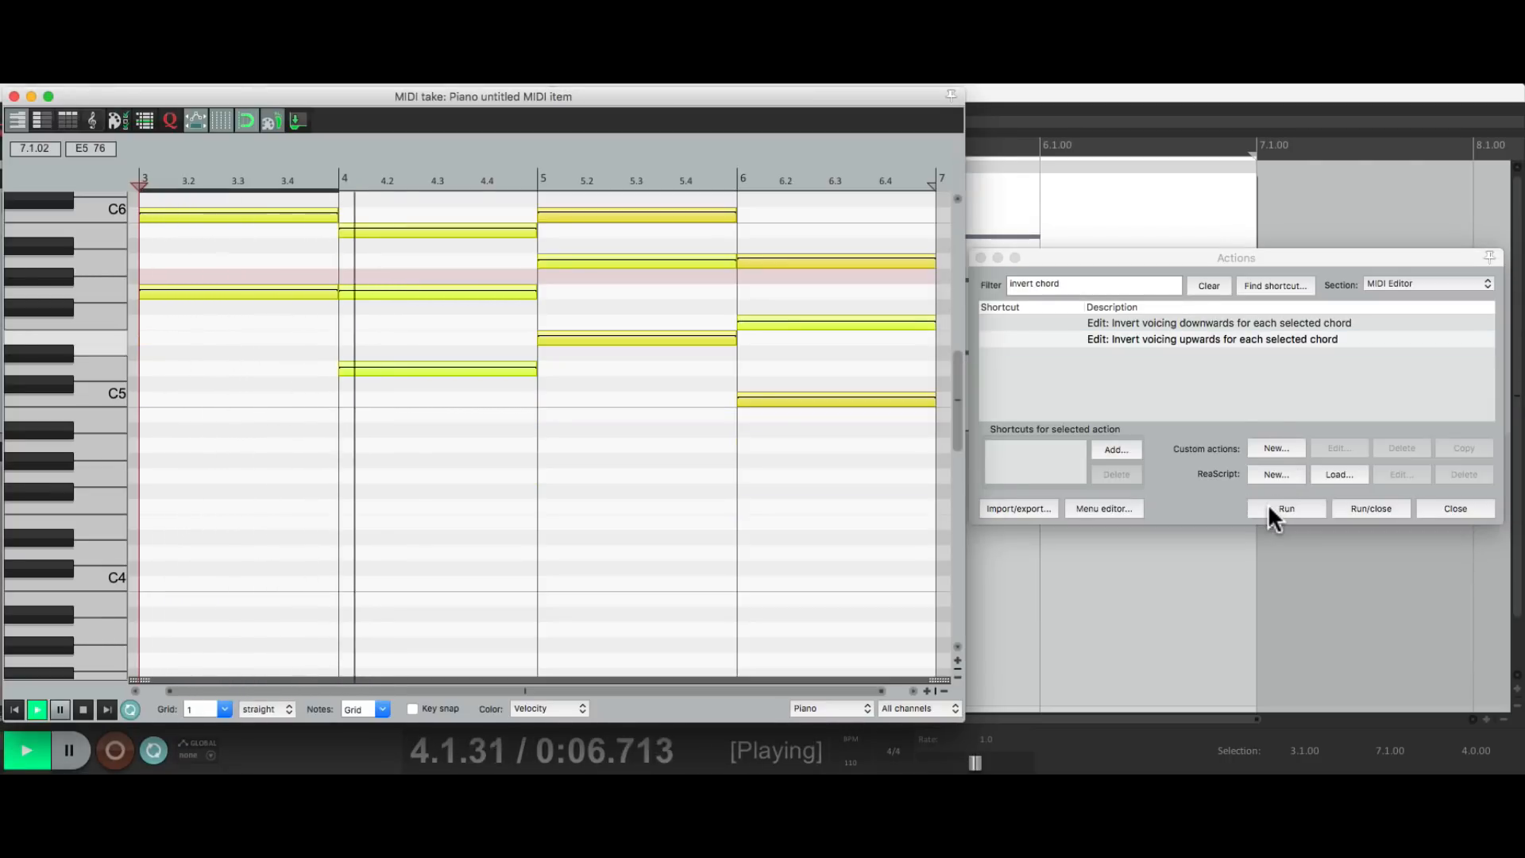
pyautogui.click(1267, 503)
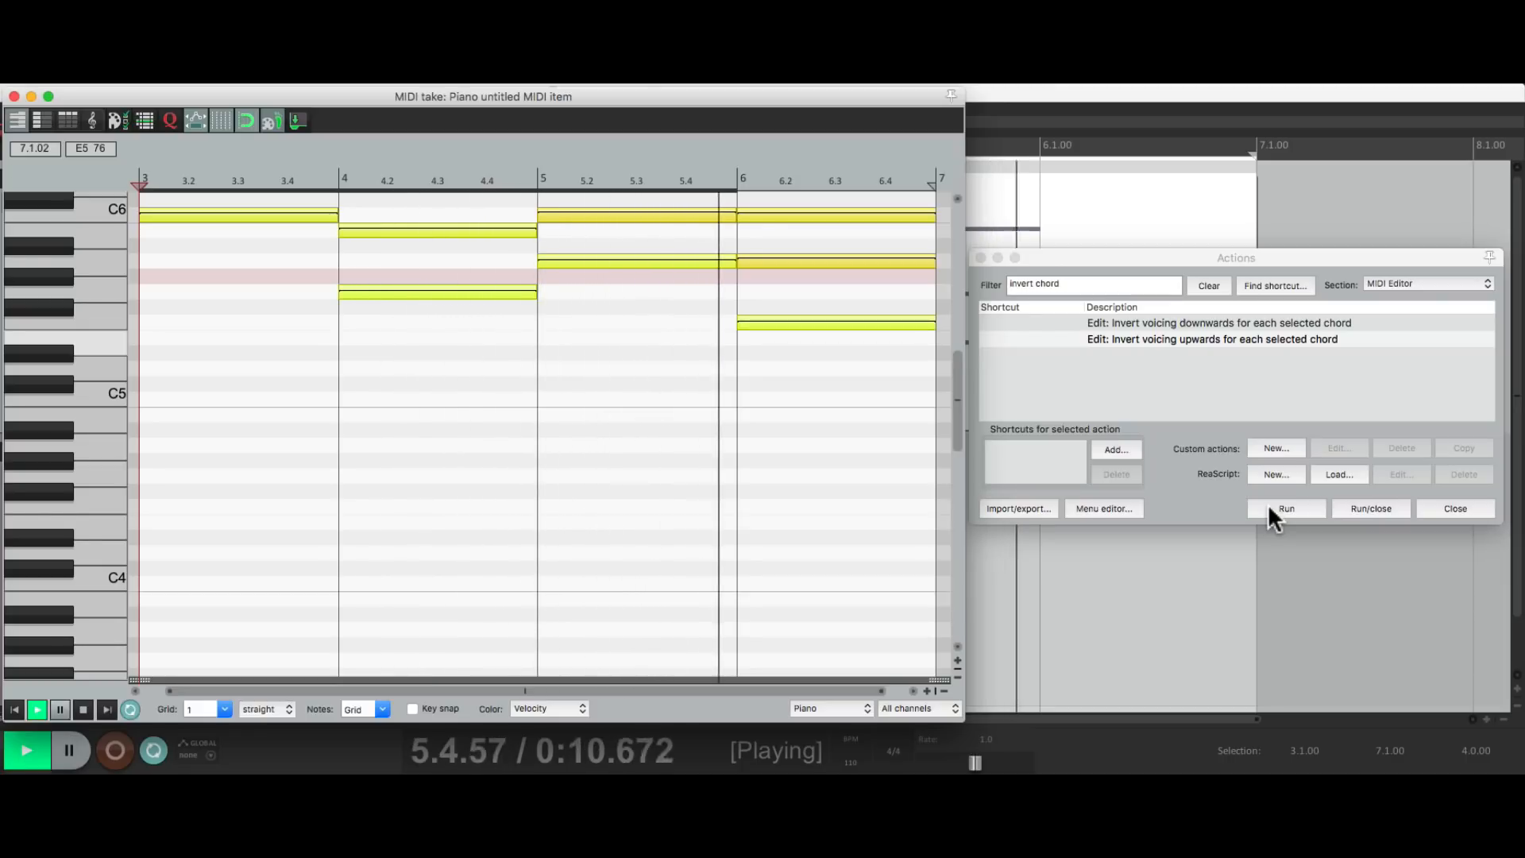
pyautogui.press('space')
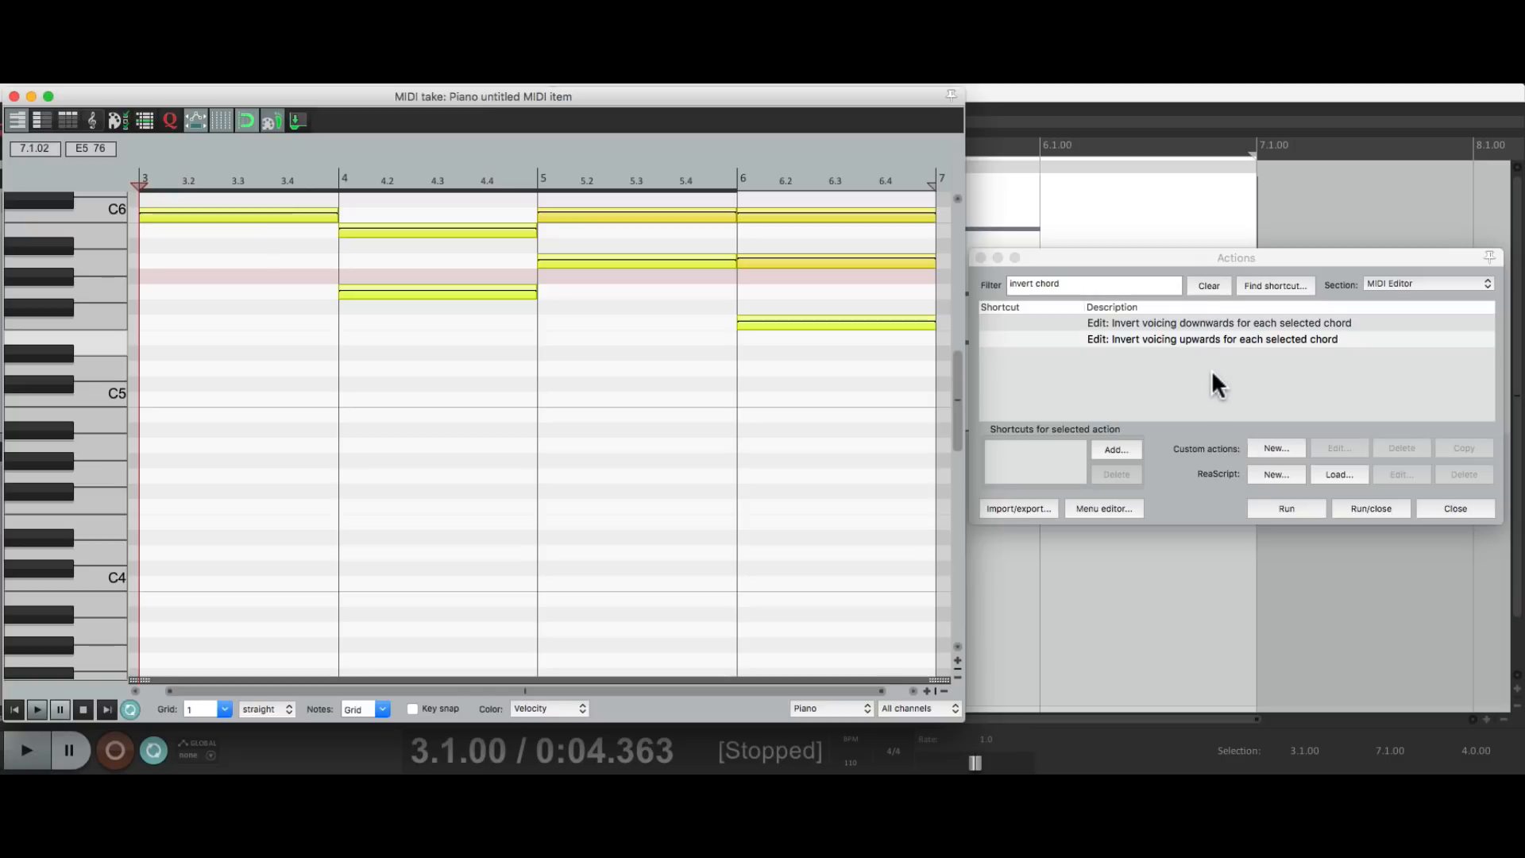
# - Run "Invert voicing downwards for each selected chord" six times on all chords, starting playback after the third run
pyautogui.click(1215, 337)
pyautogui.click(1213, 322)
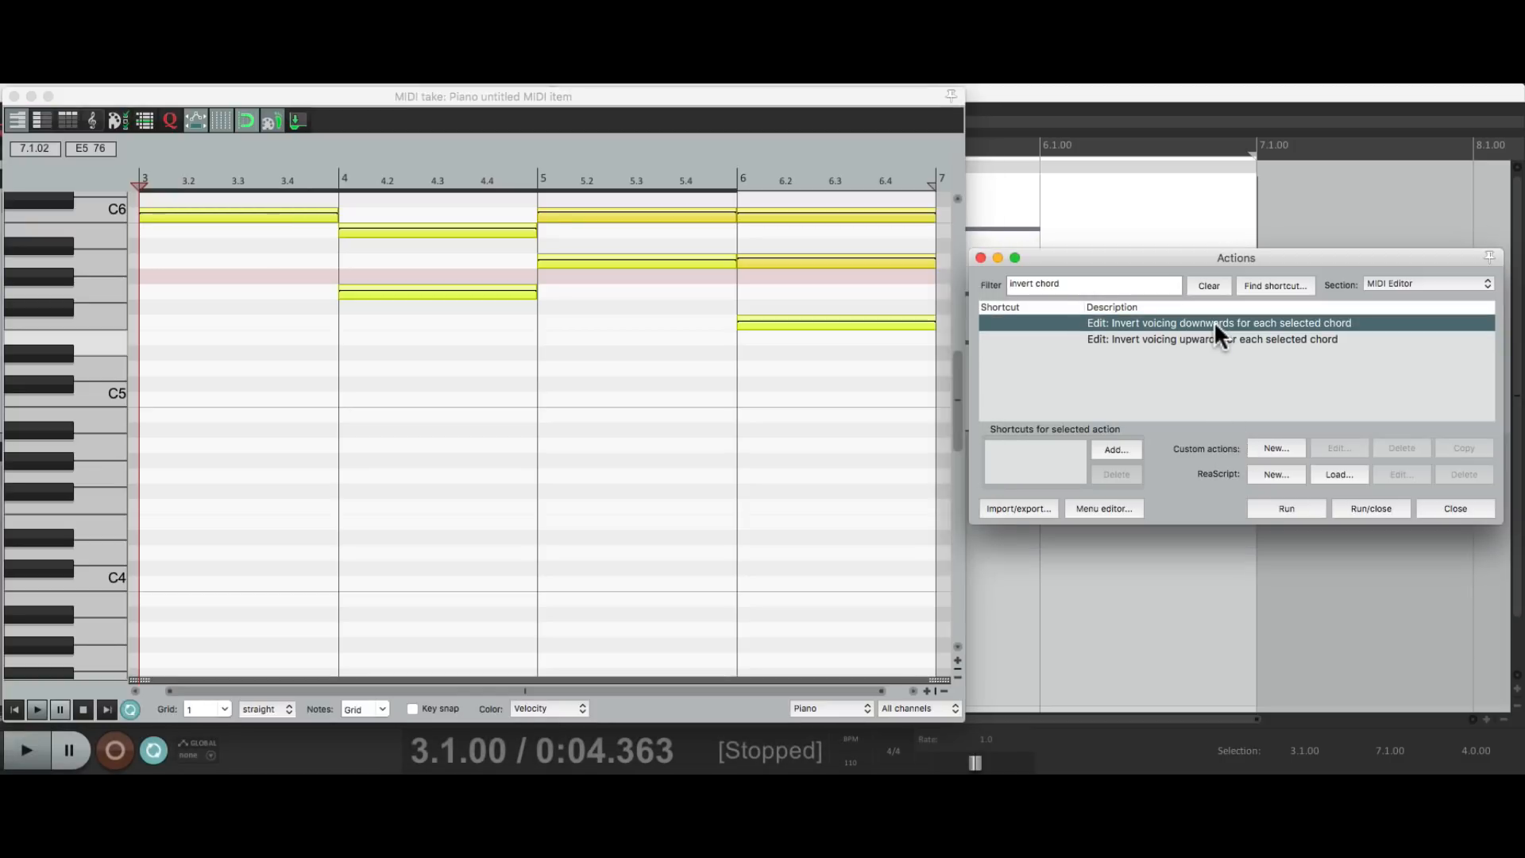
pyautogui.click(1277, 504)
pyautogui.click(1277, 503)
pyautogui.click(1277, 503)
pyautogui.press('space')
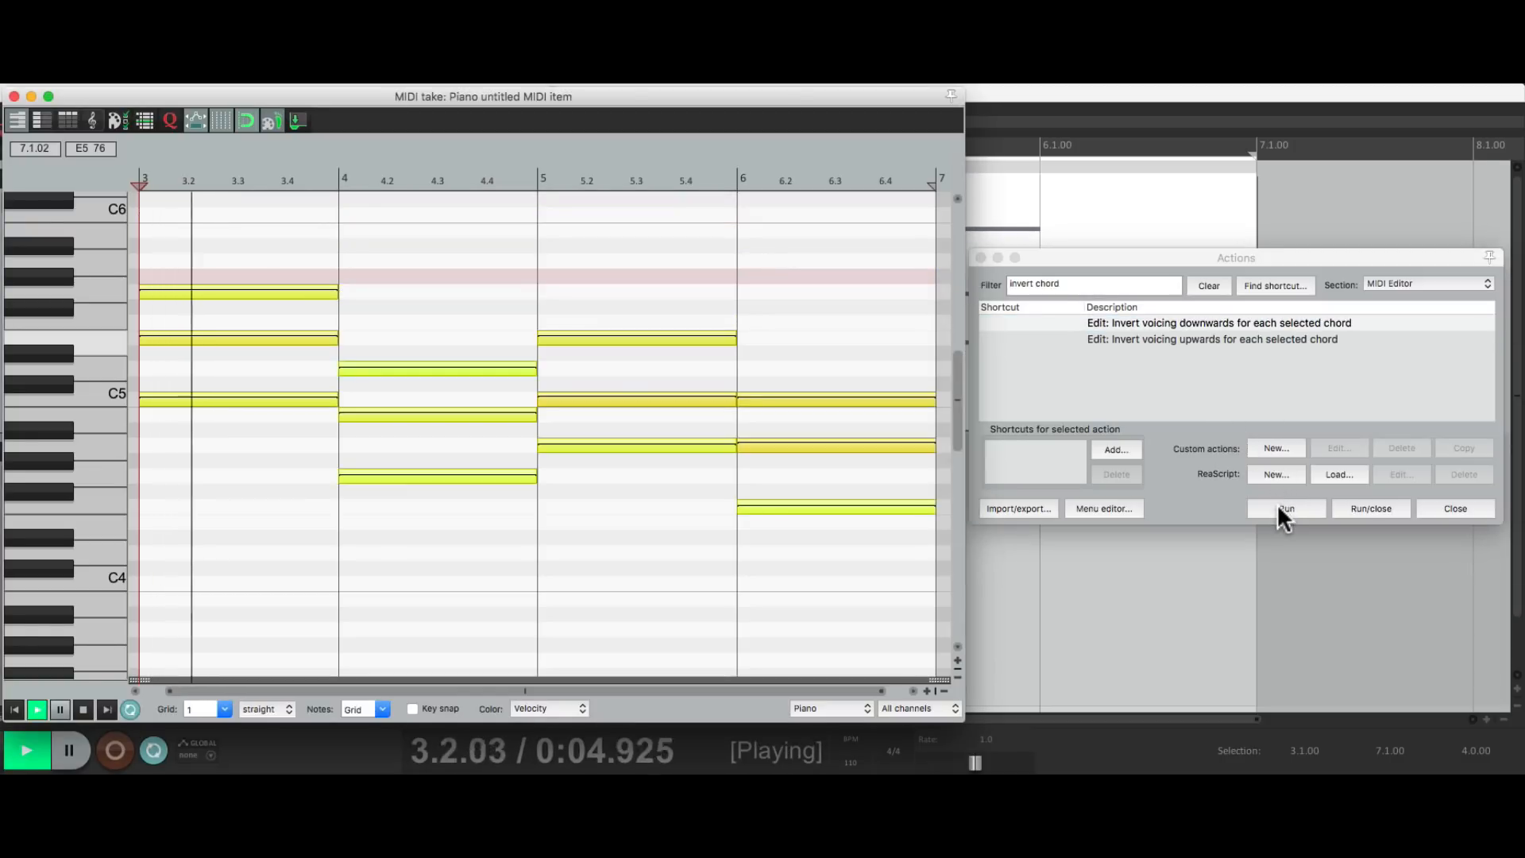
pyautogui.click(1277, 503)
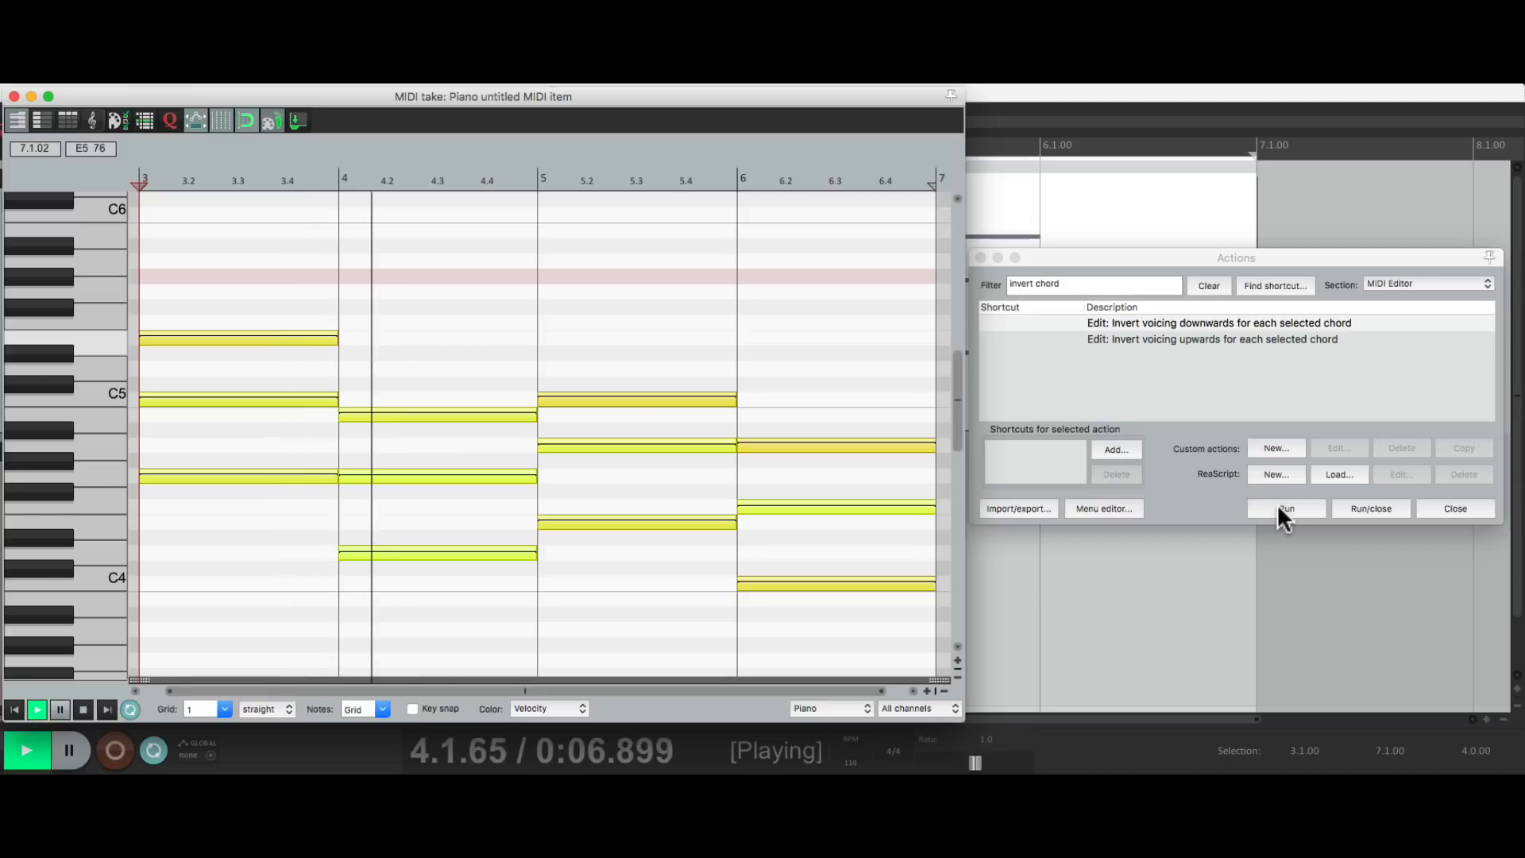
pyautogui.click(1277, 503)
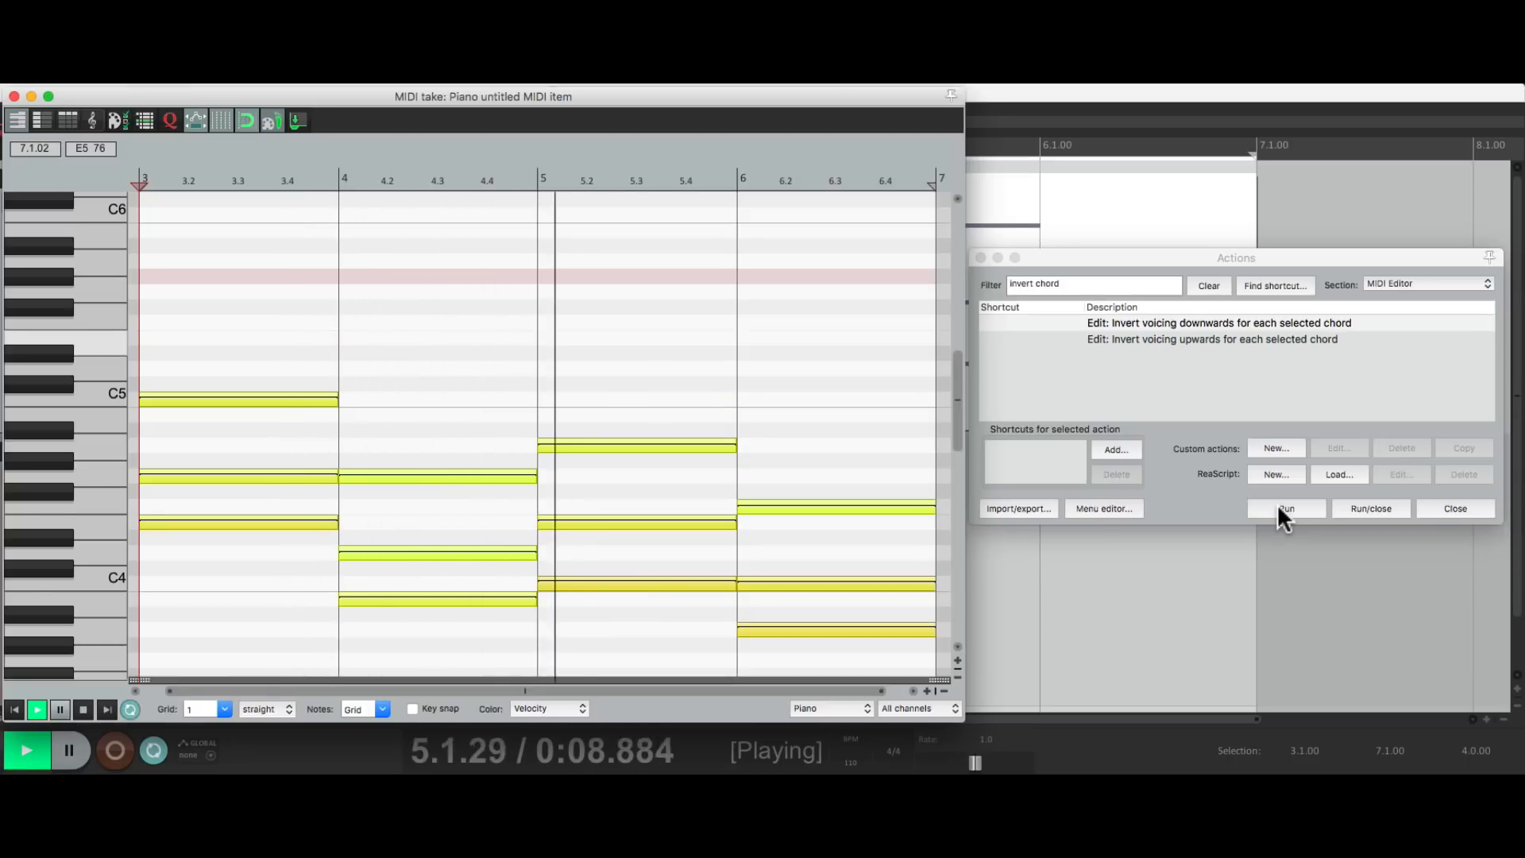
pyautogui.click(1277, 503)
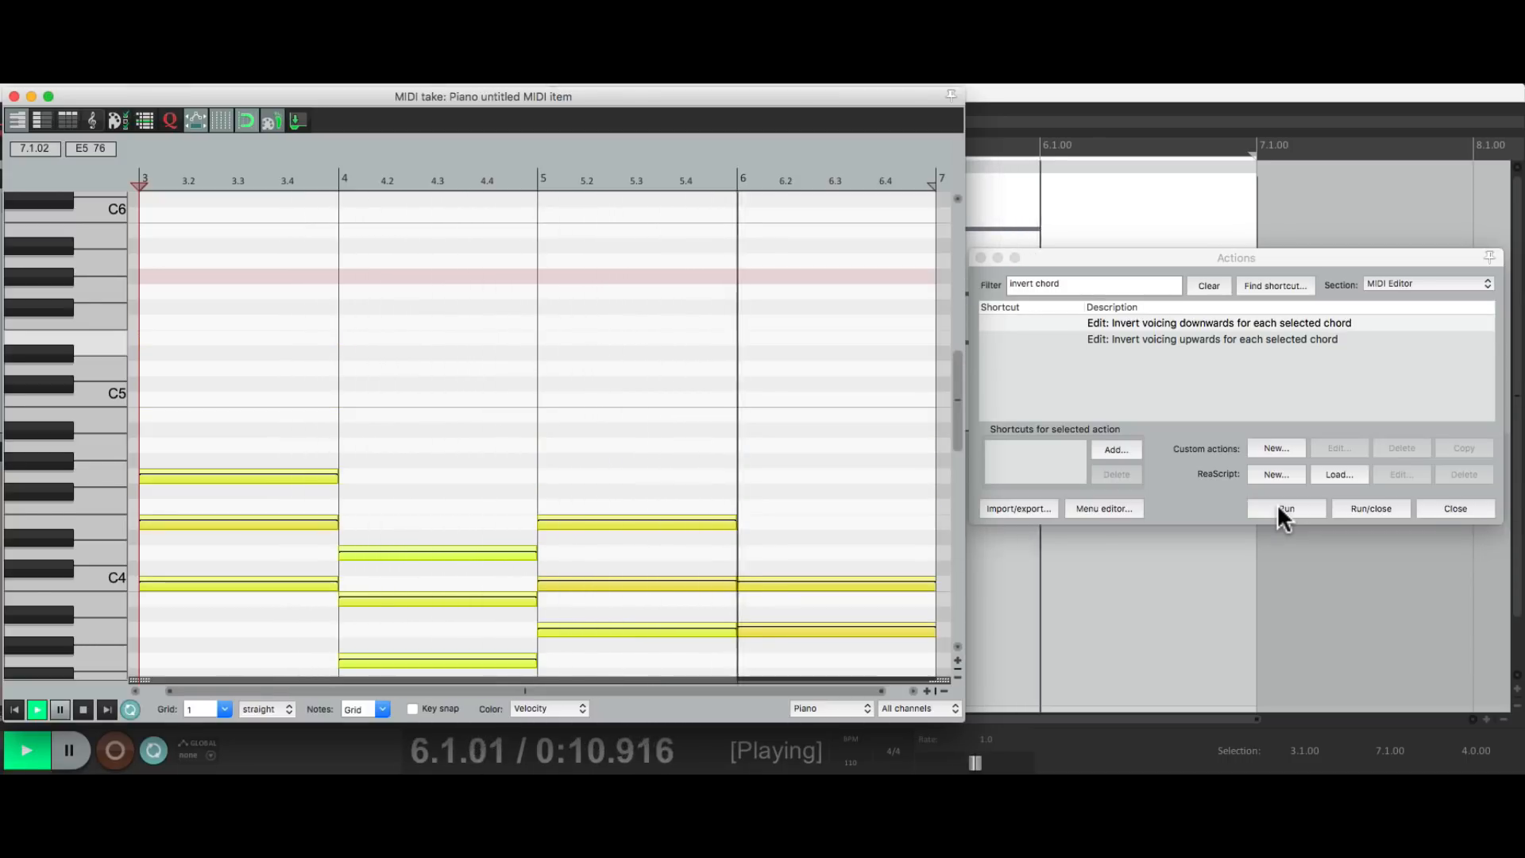
# - Run "Invert voicing upwards for each selected chord" four times on all chords while the progression plays
pyautogui.click(1252, 341)
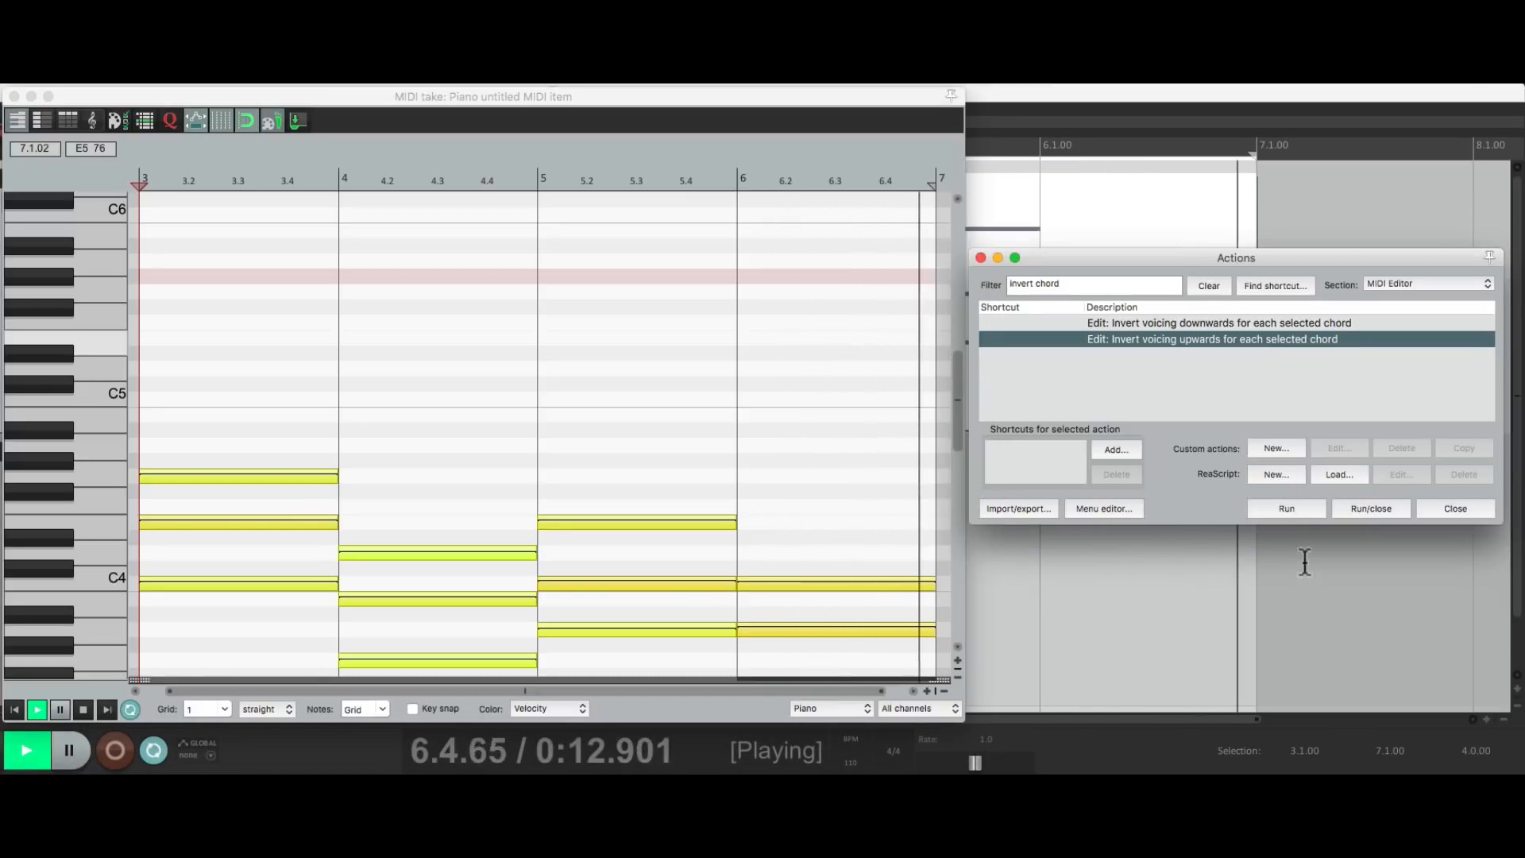
pyautogui.click(1291, 505)
pyautogui.click(1292, 505)
pyautogui.click(1292, 505)
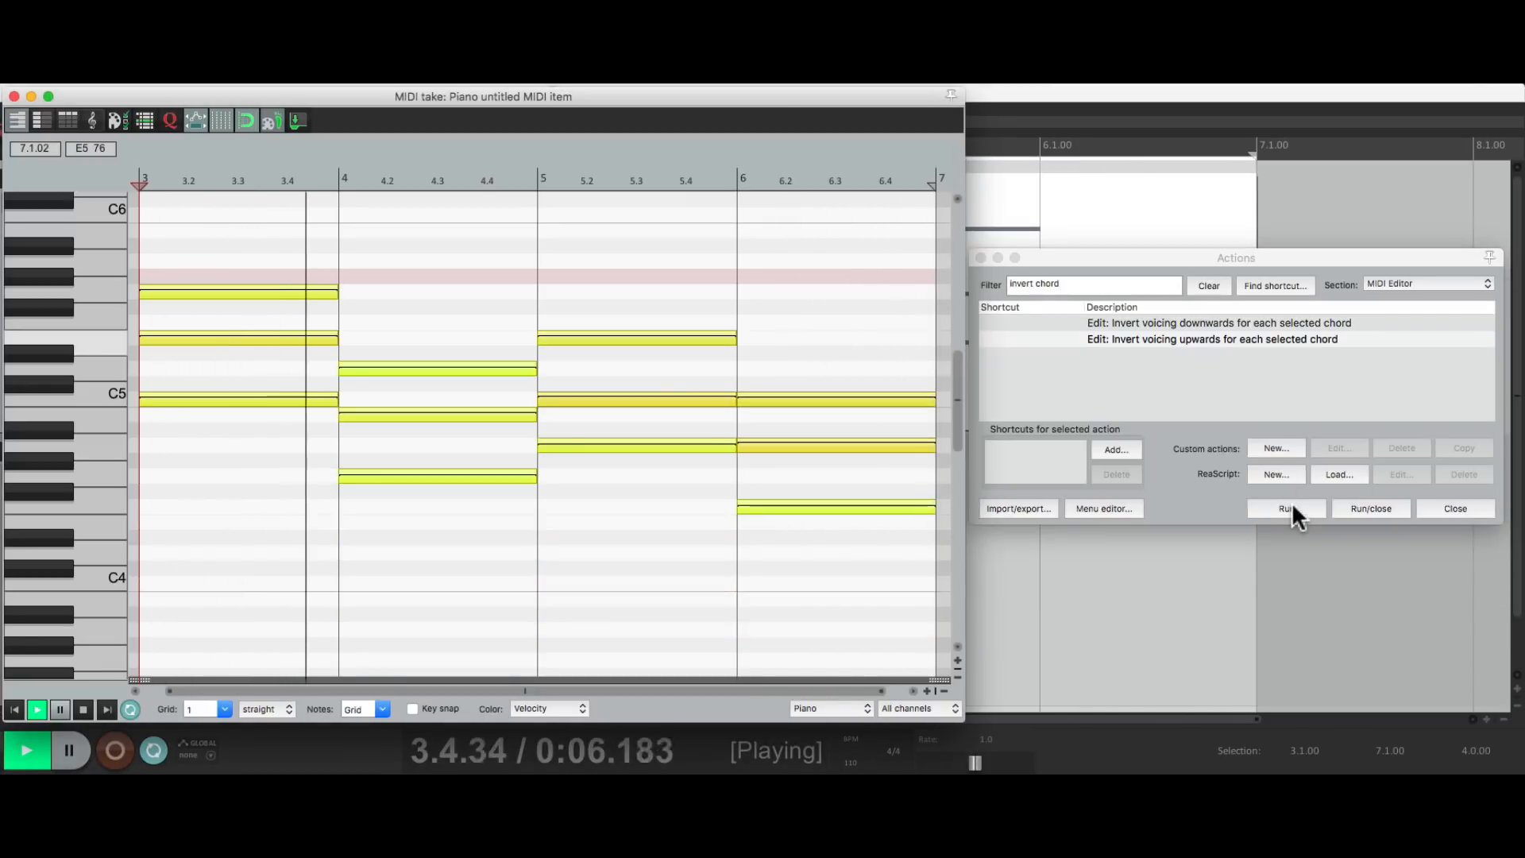
pyautogui.click(1291, 505)
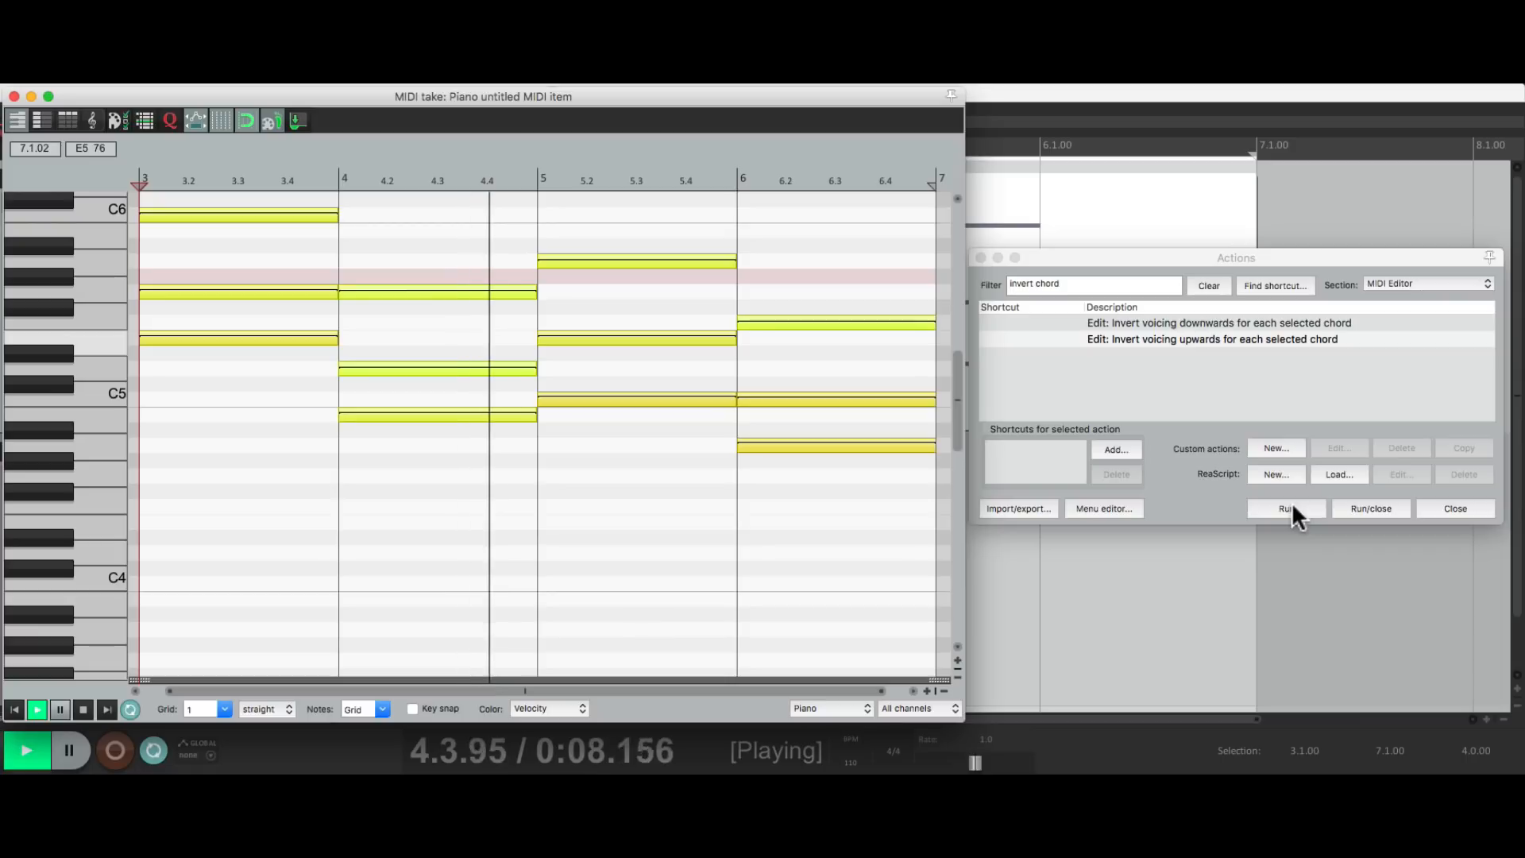
# - Run "Invert voicing downwards for each selected chord" once on all chords and stop playback
pyautogui.click(1270, 322)
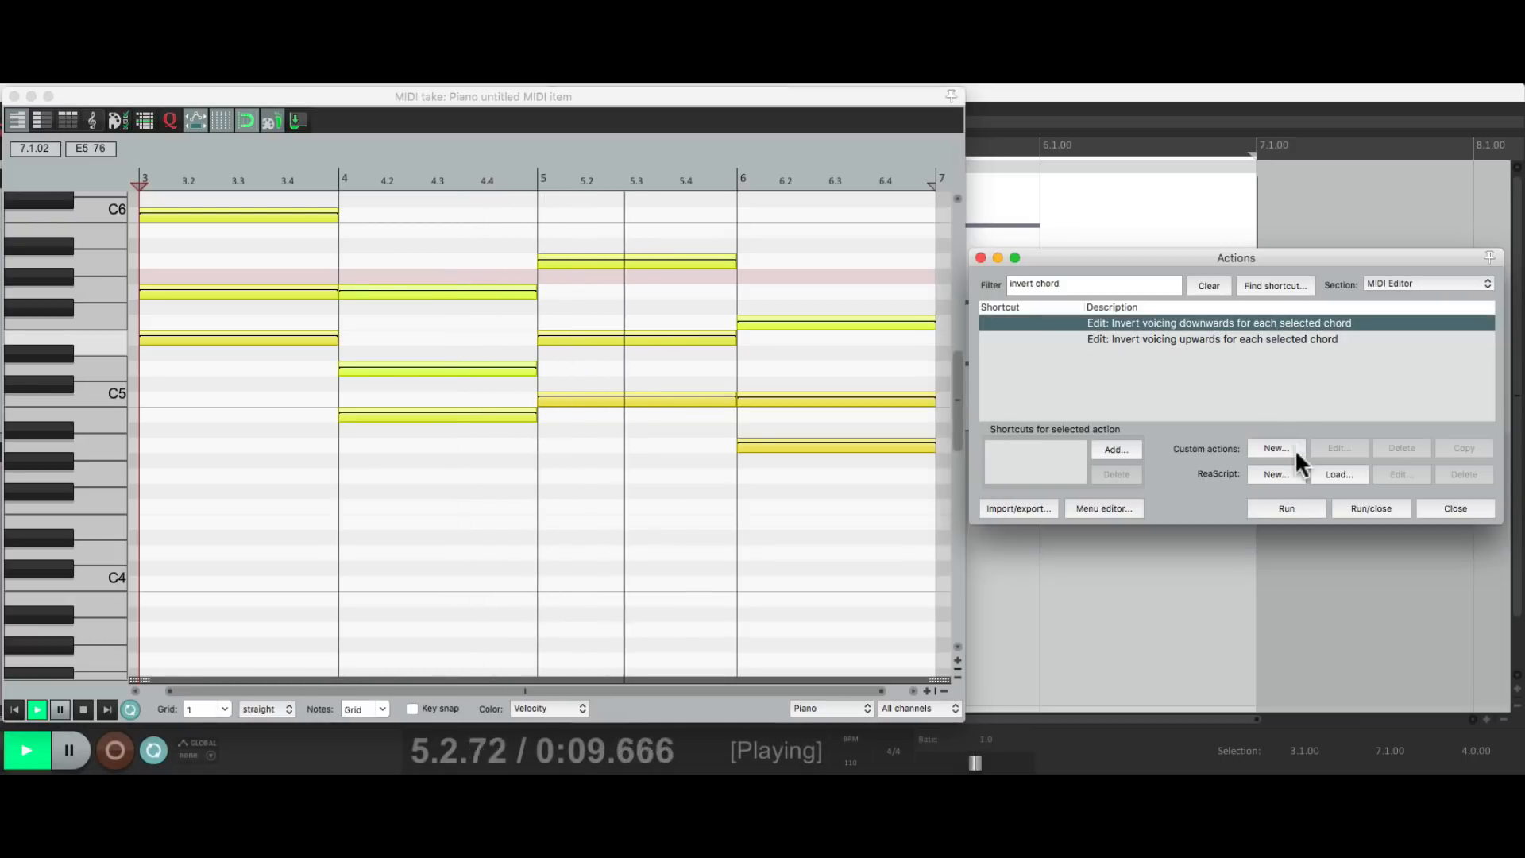
pyautogui.click(1286, 508)
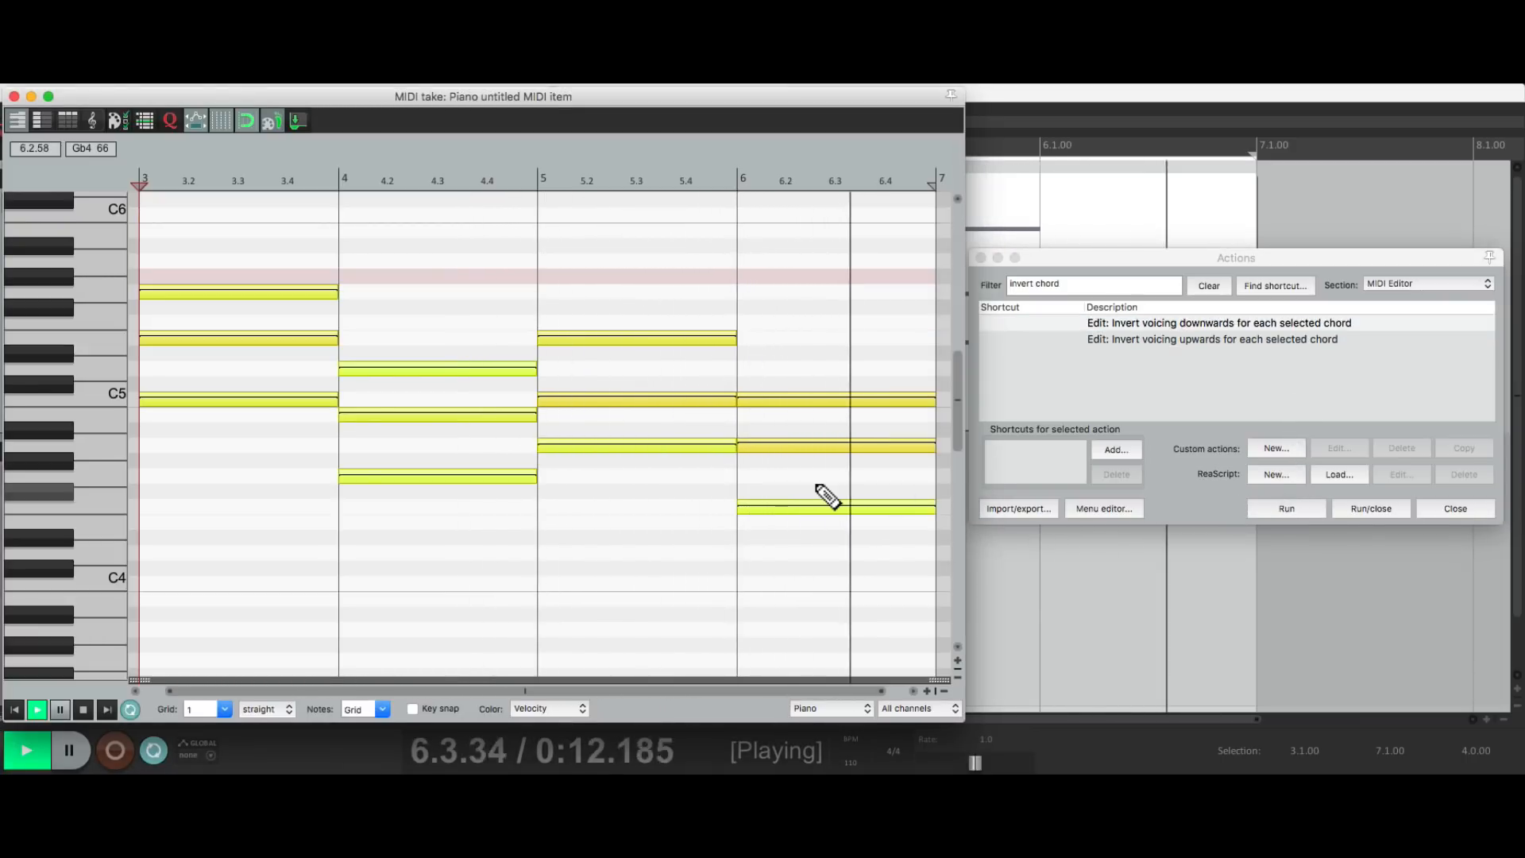
pyautogui.press('space')
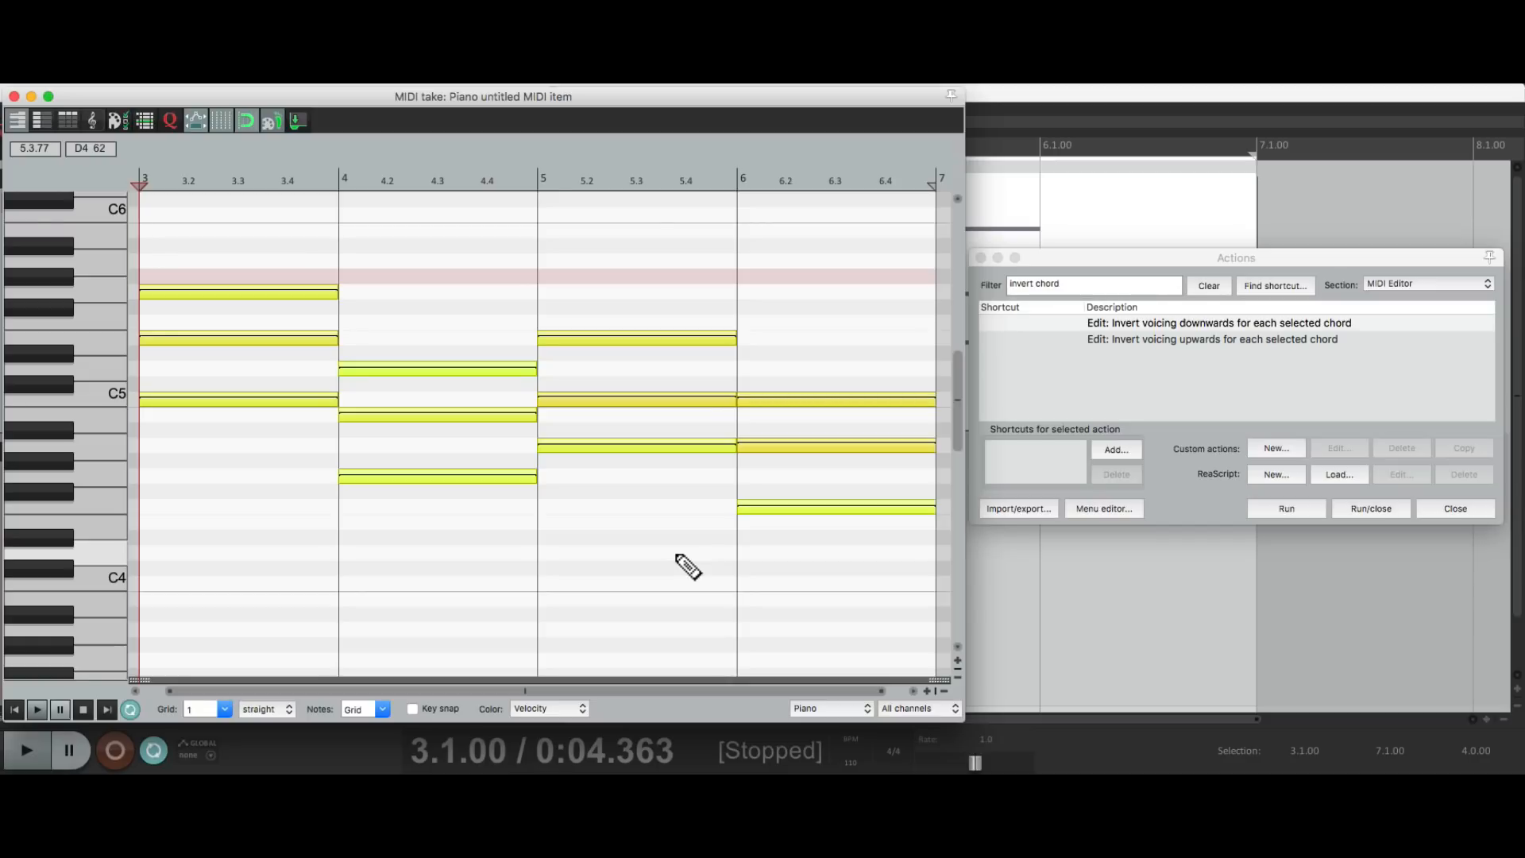
# - Select only the first chord's notes in measure 3 and invert its voicing downwards twice, playing back the progression around each inversion
pyautogui.click(627, 565)
pyautogui.moveTo(269, 267); pyautogui.dragTo(313, 520)
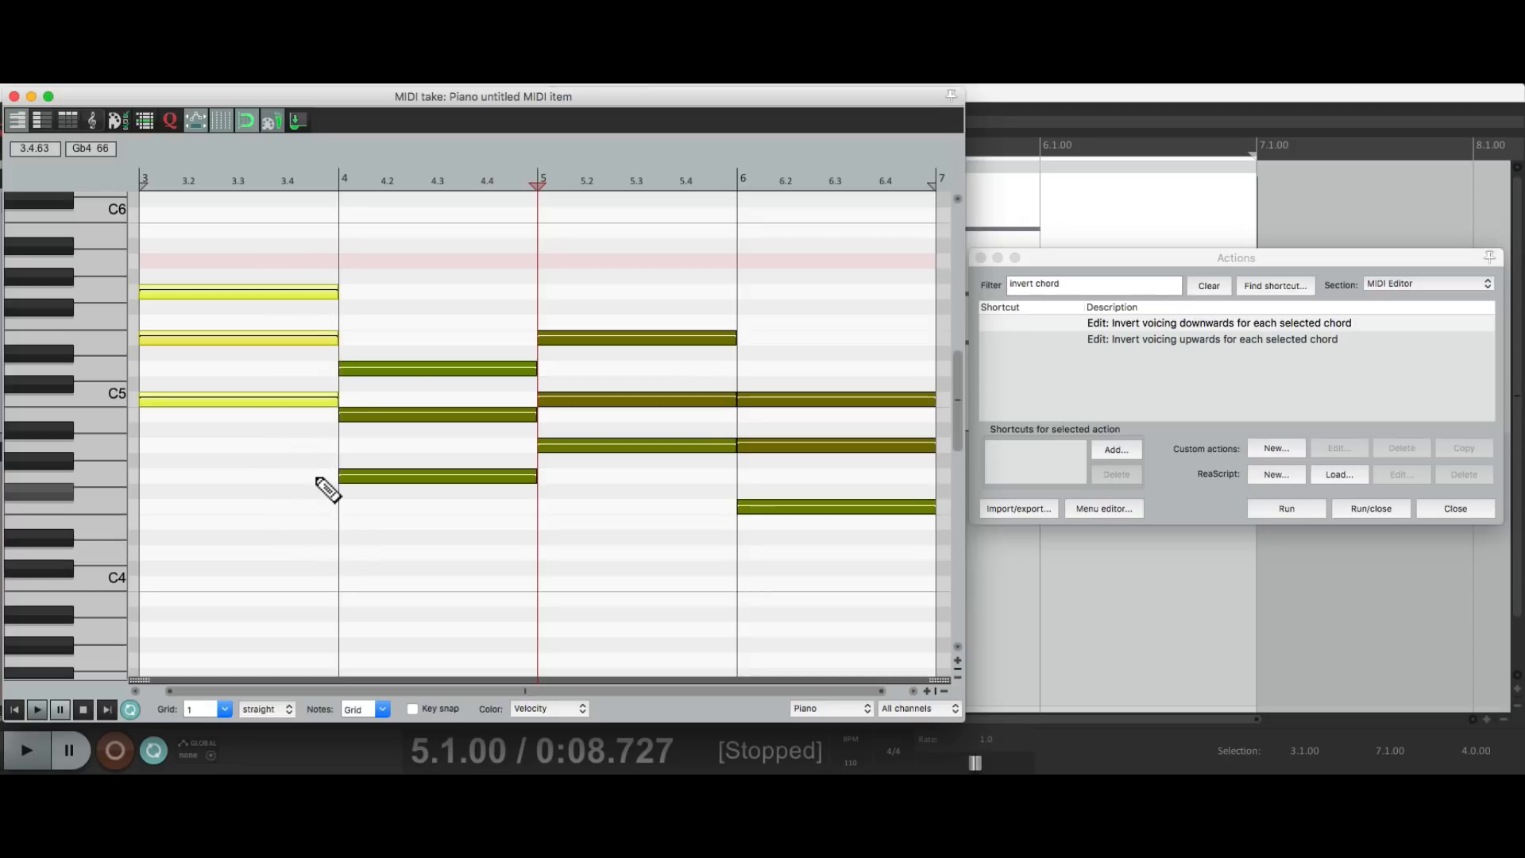
pyautogui.press('space')
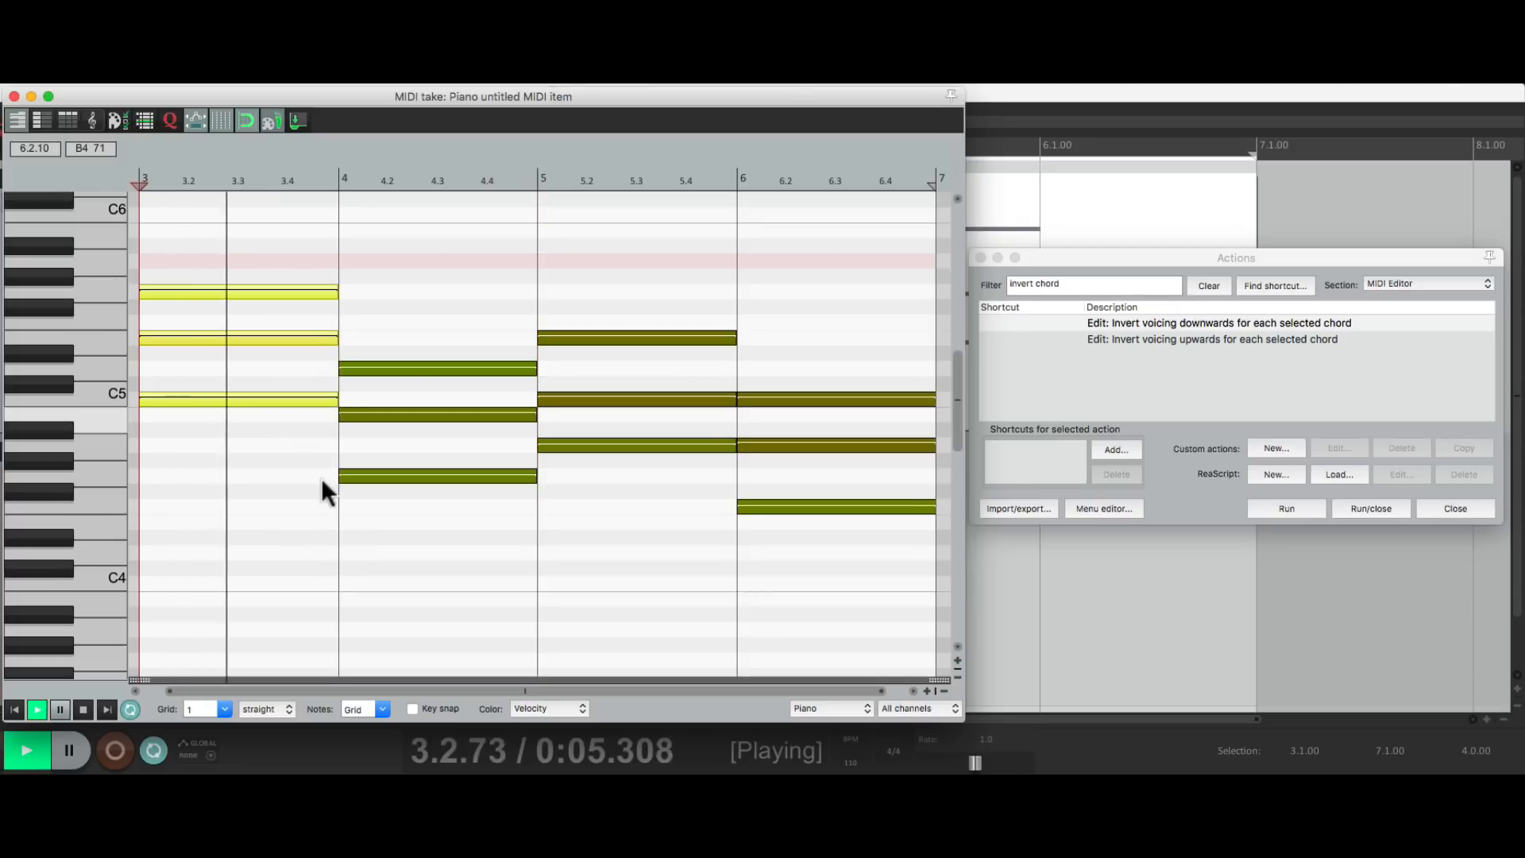
pyautogui.click(1202, 322)
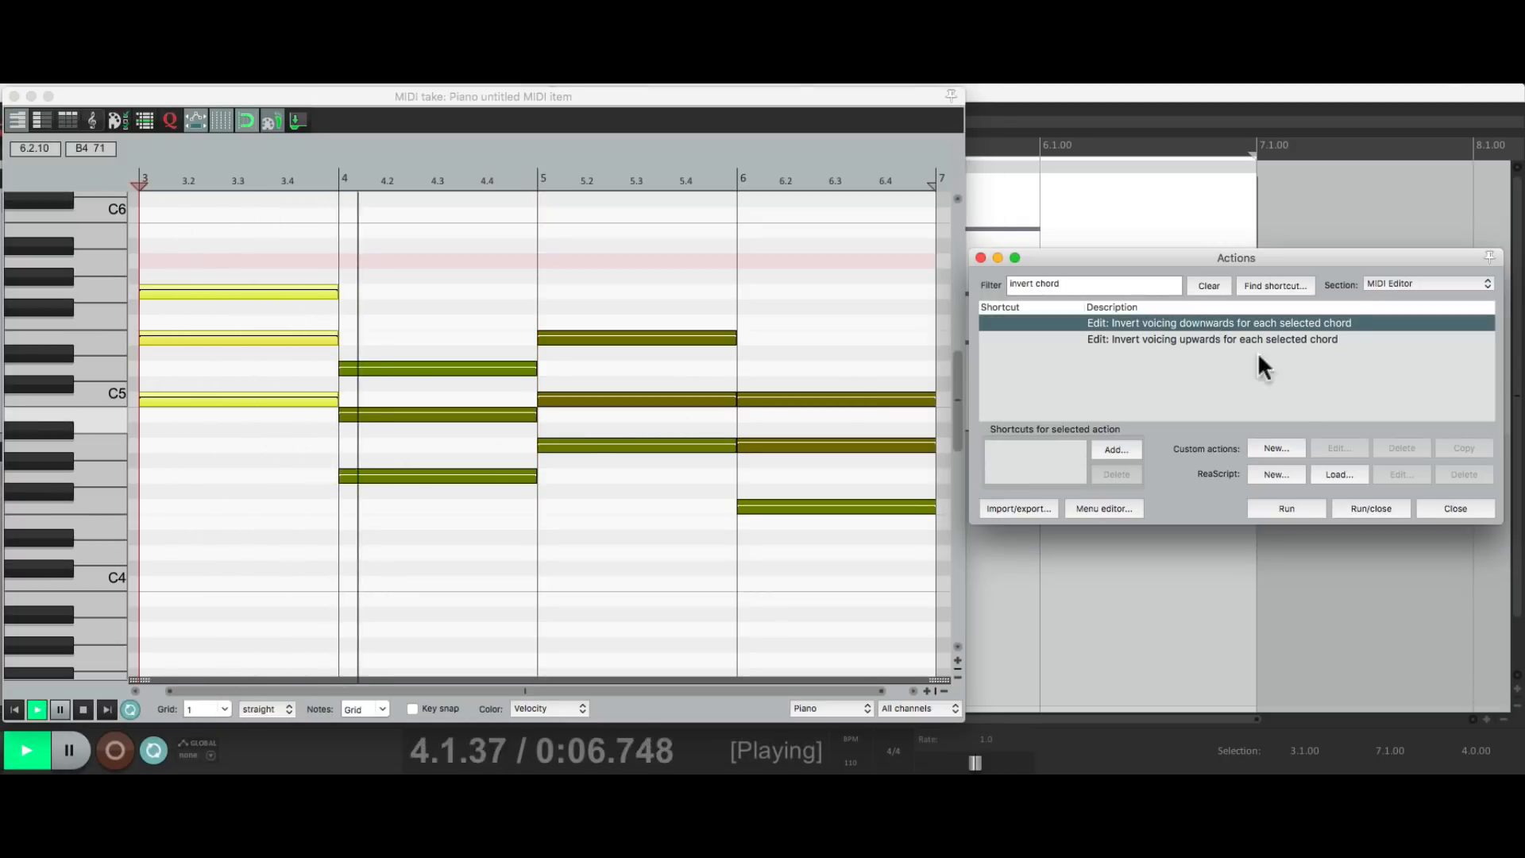
pyautogui.click(1284, 502)
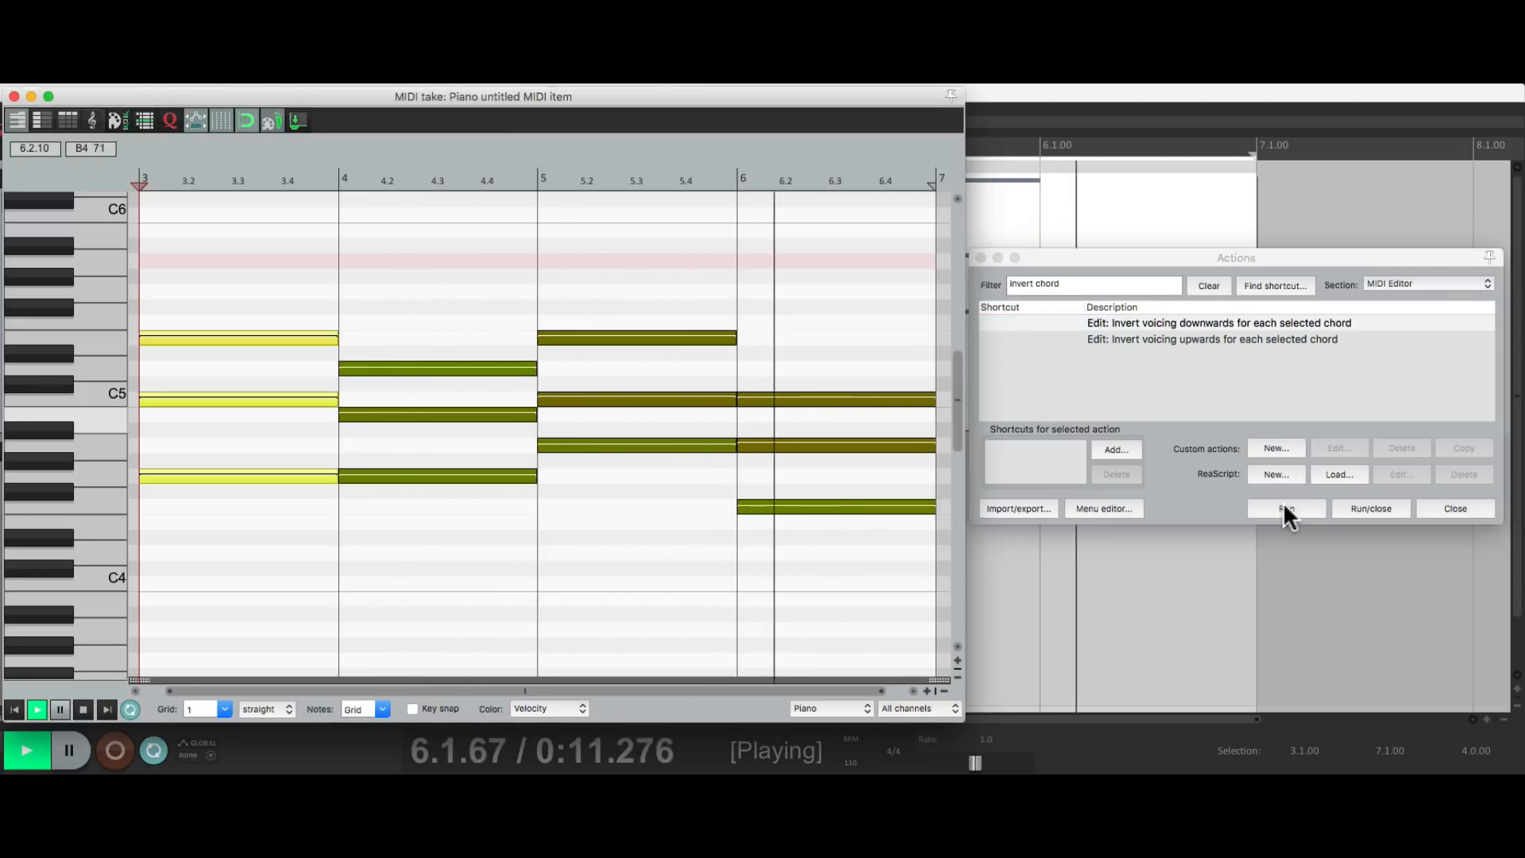
pyautogui.press('space')
pyautogui.click(1283, 502)
pyautogui.press('space')
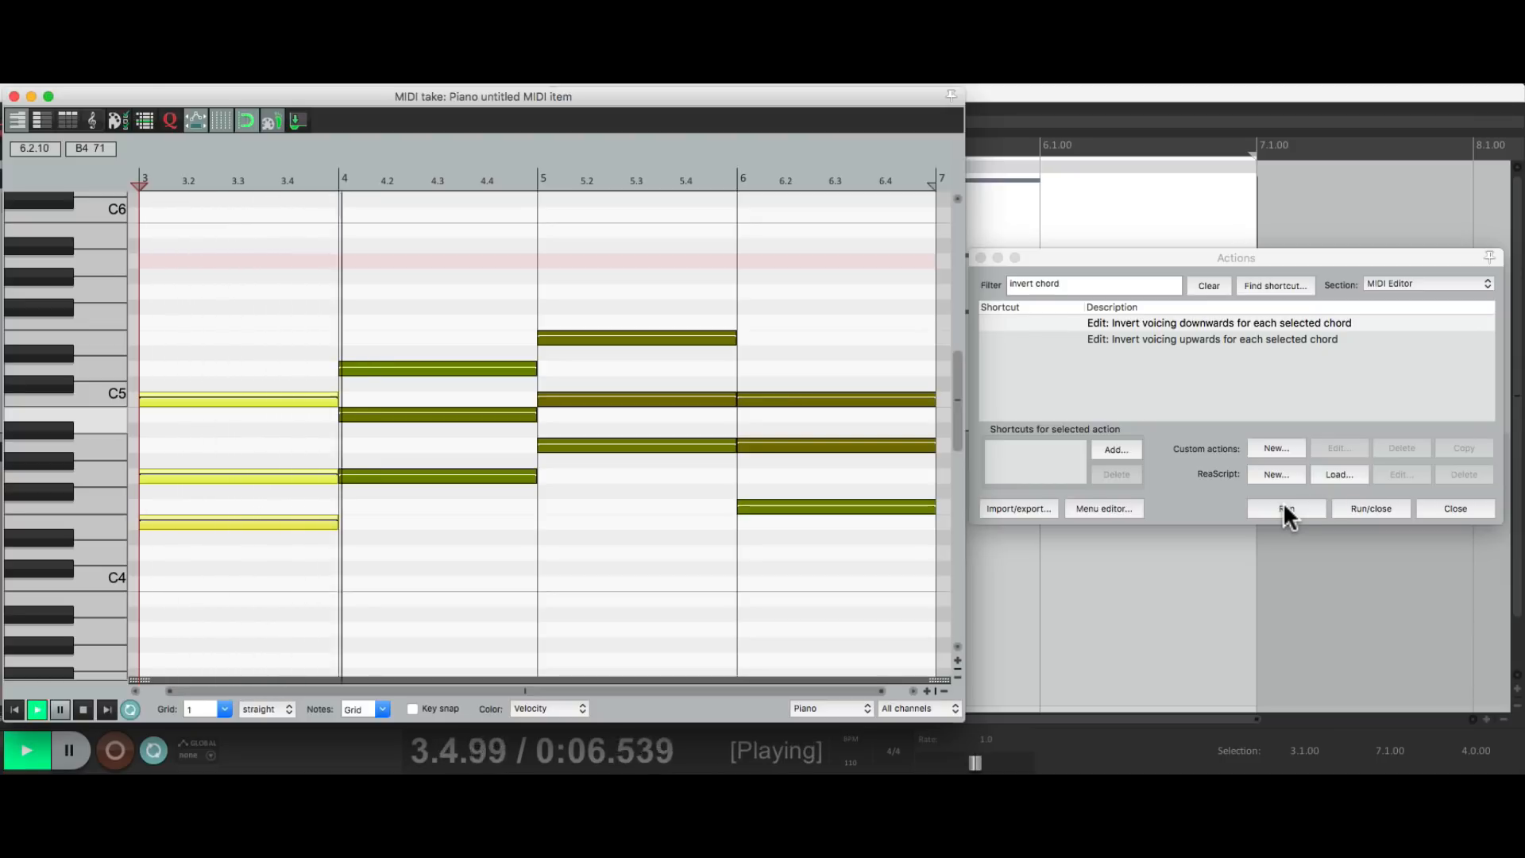
pyautogui.press('space')
# - Select the third chord's notes in measure 5, invert its voicing downwards twice, and play back the progression
pyautogui.moveTo(632, 304); pyautogui.dragTo(707, 474)
pyautogui.click(1283, 508)
pyautogui.click(1283, 508)
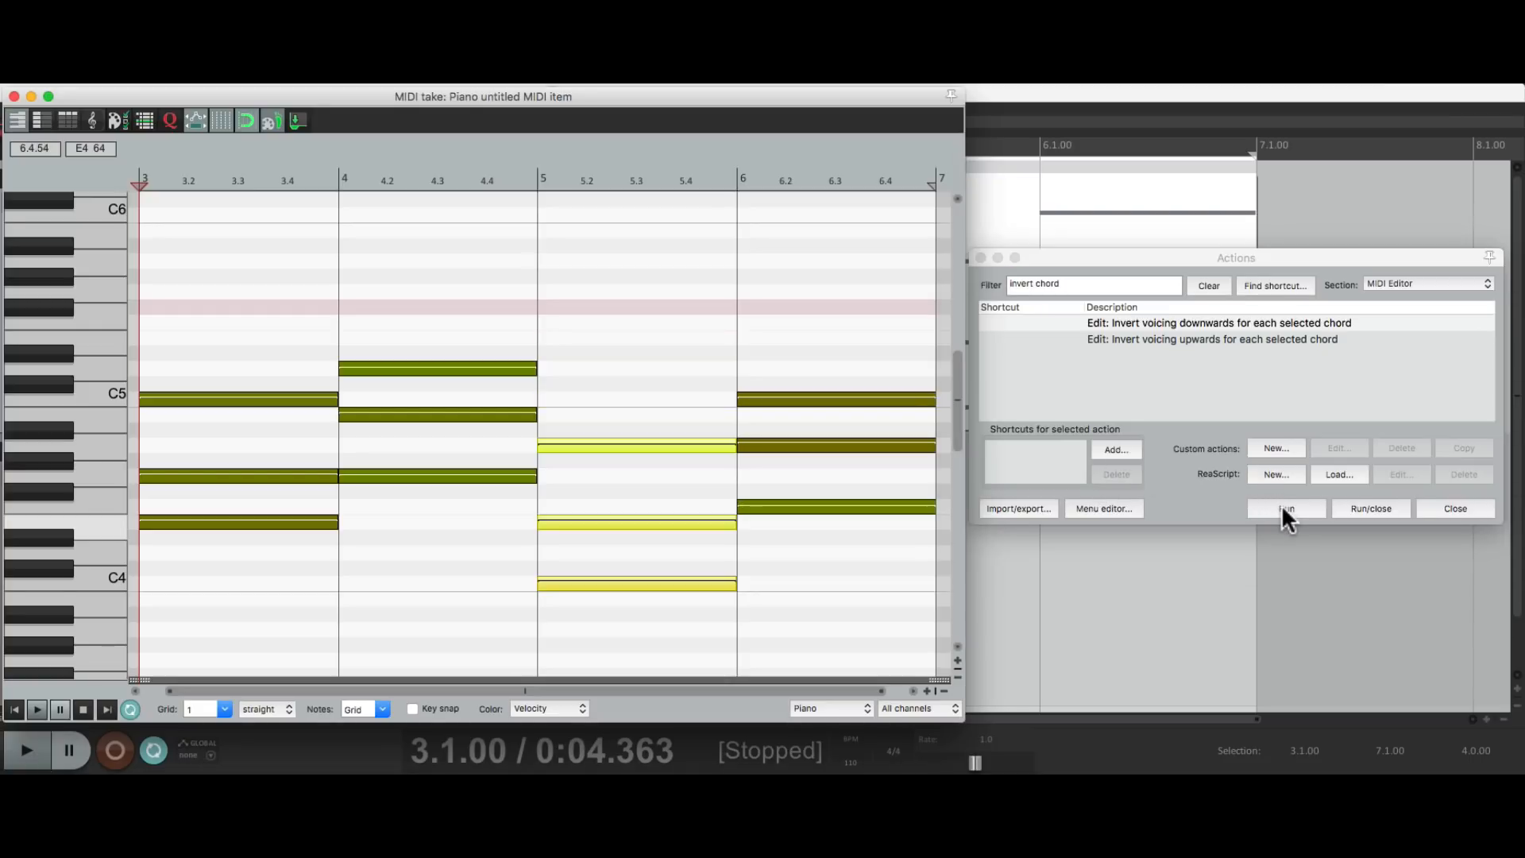
pyautogui.press('space')
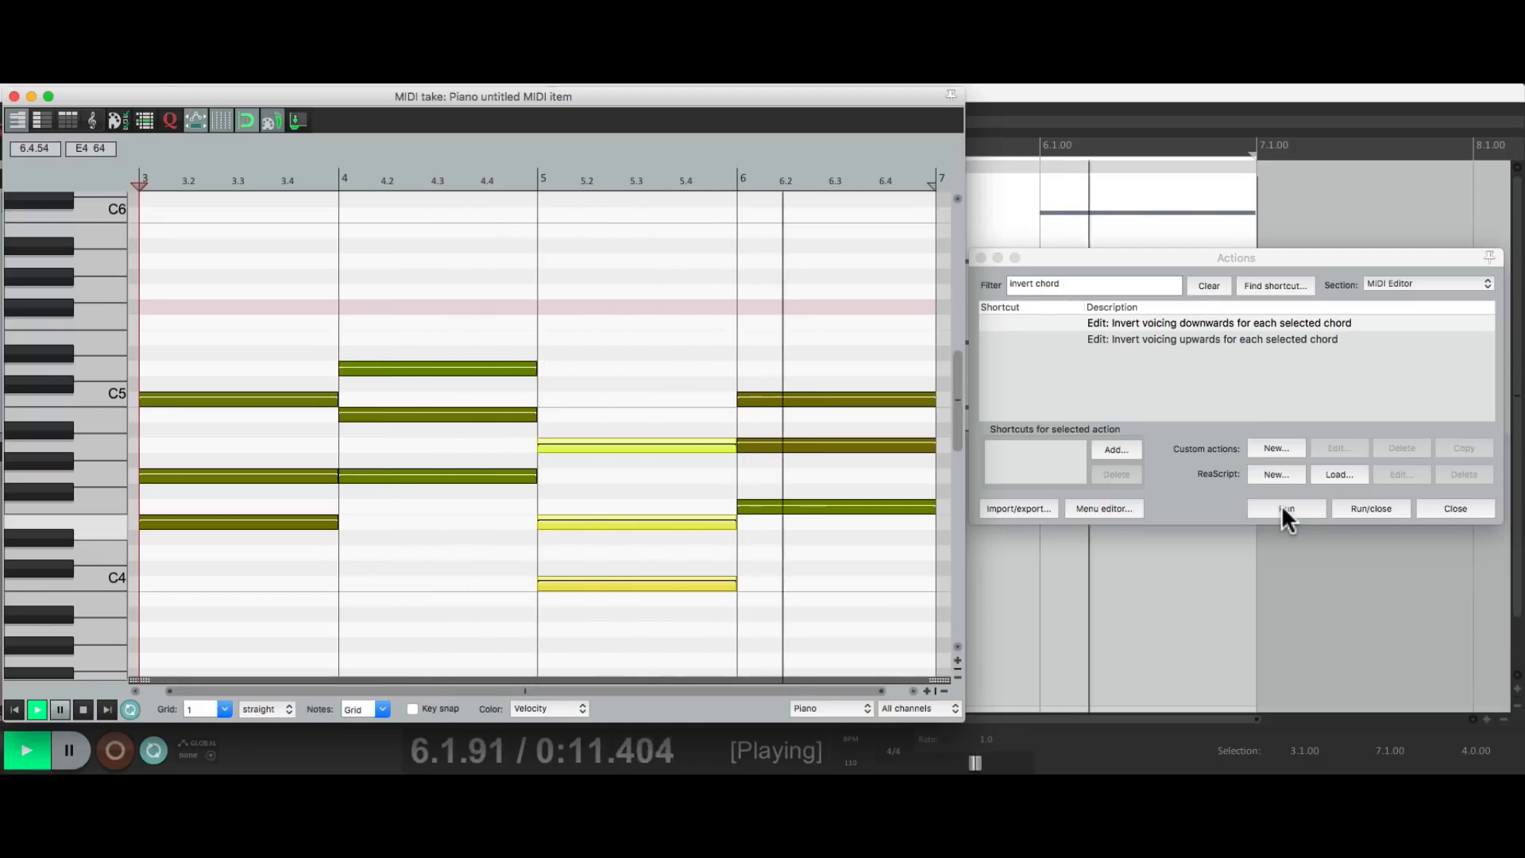
pyautogui.press('space')
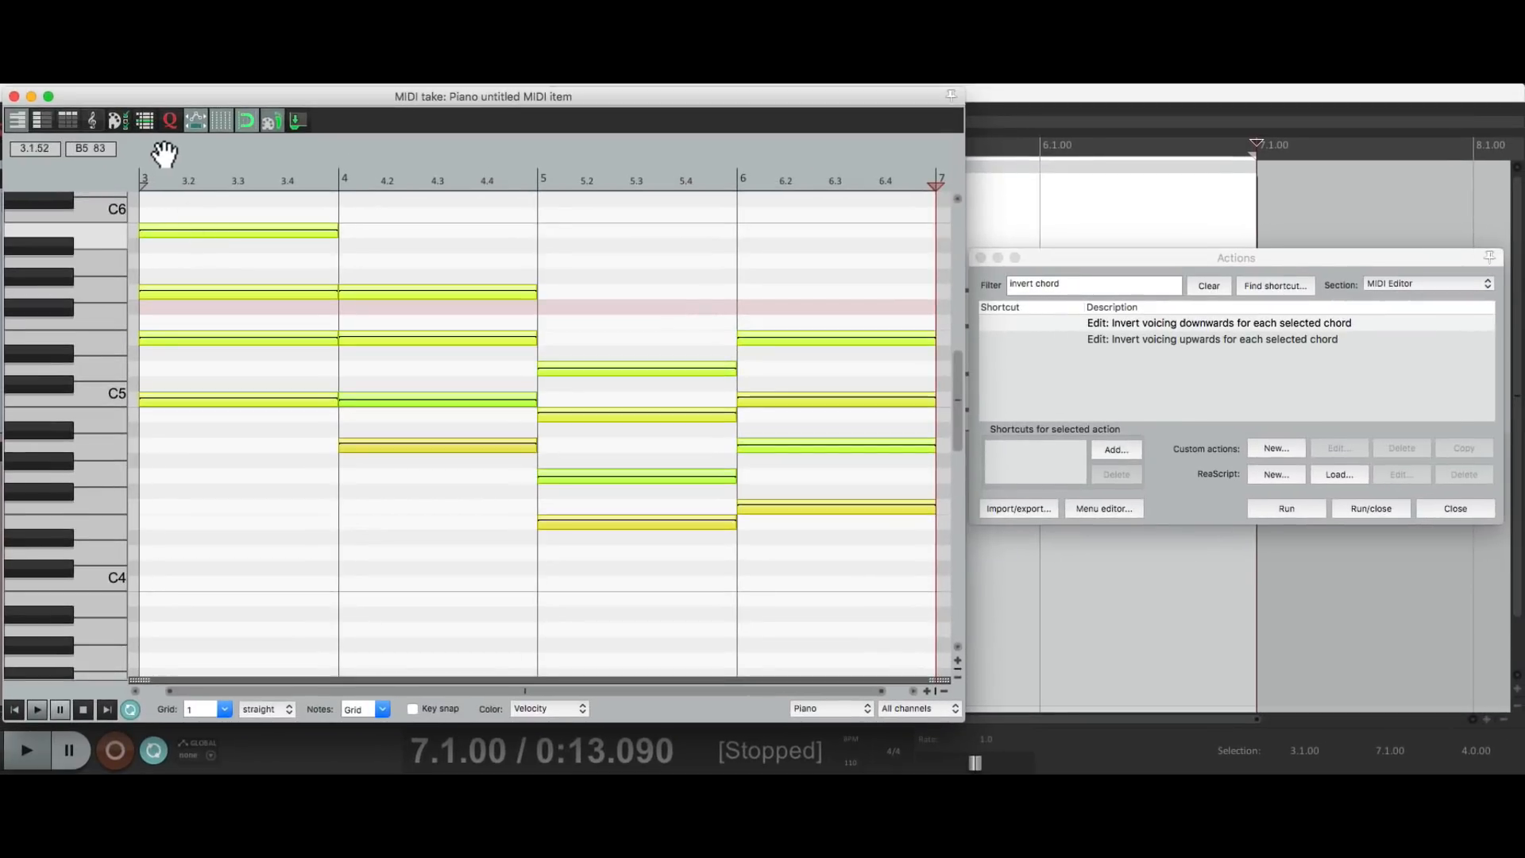
# - Return the play cursor to measure 3 and play through the four-note chord progression
pyautogui.click(137, 163)
pyautogui.press('space')
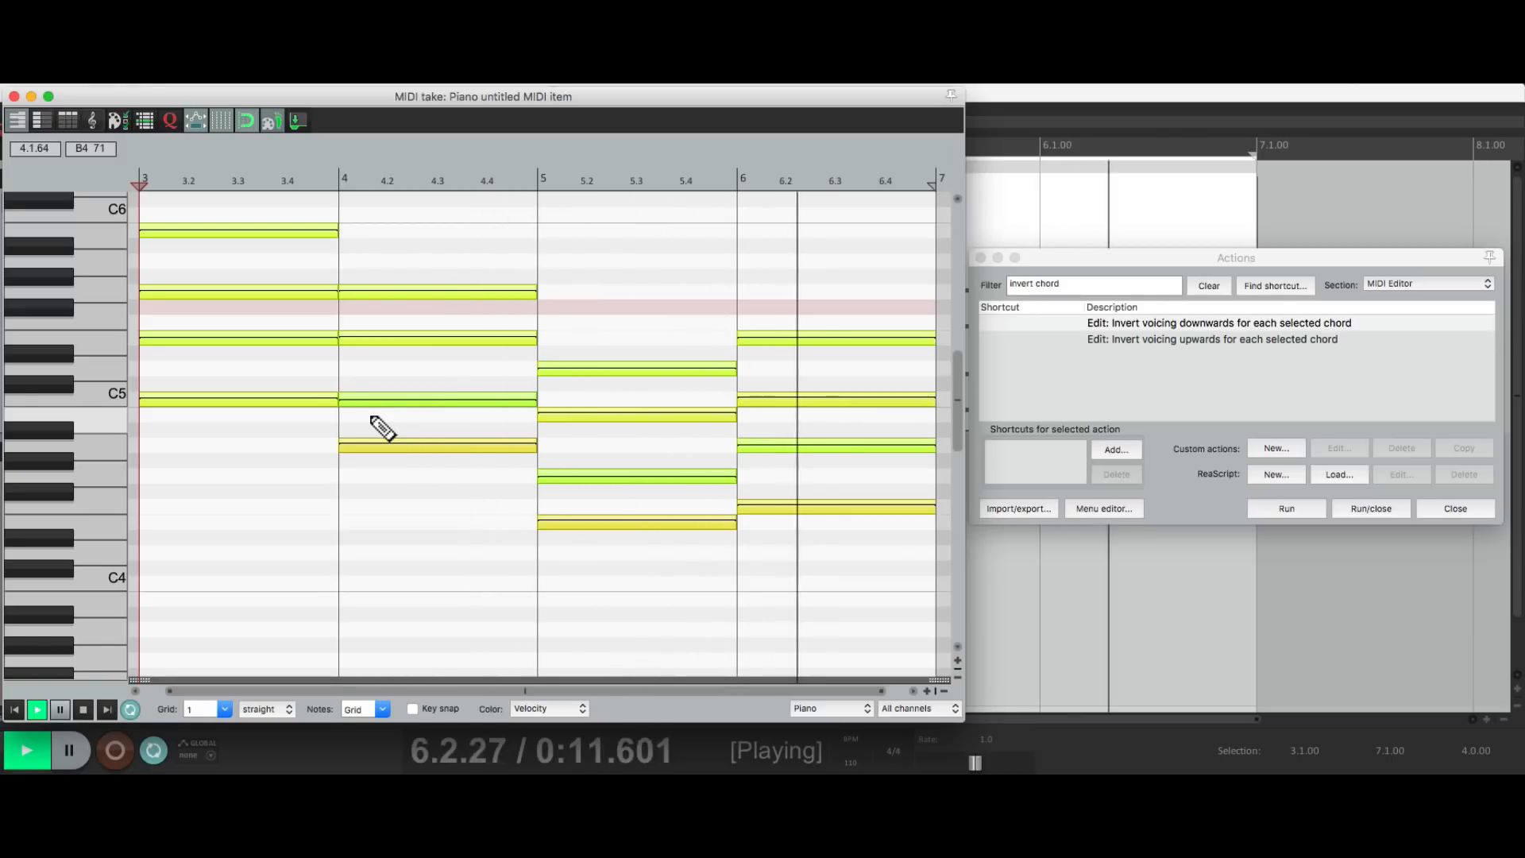
pyautogui.press('space')
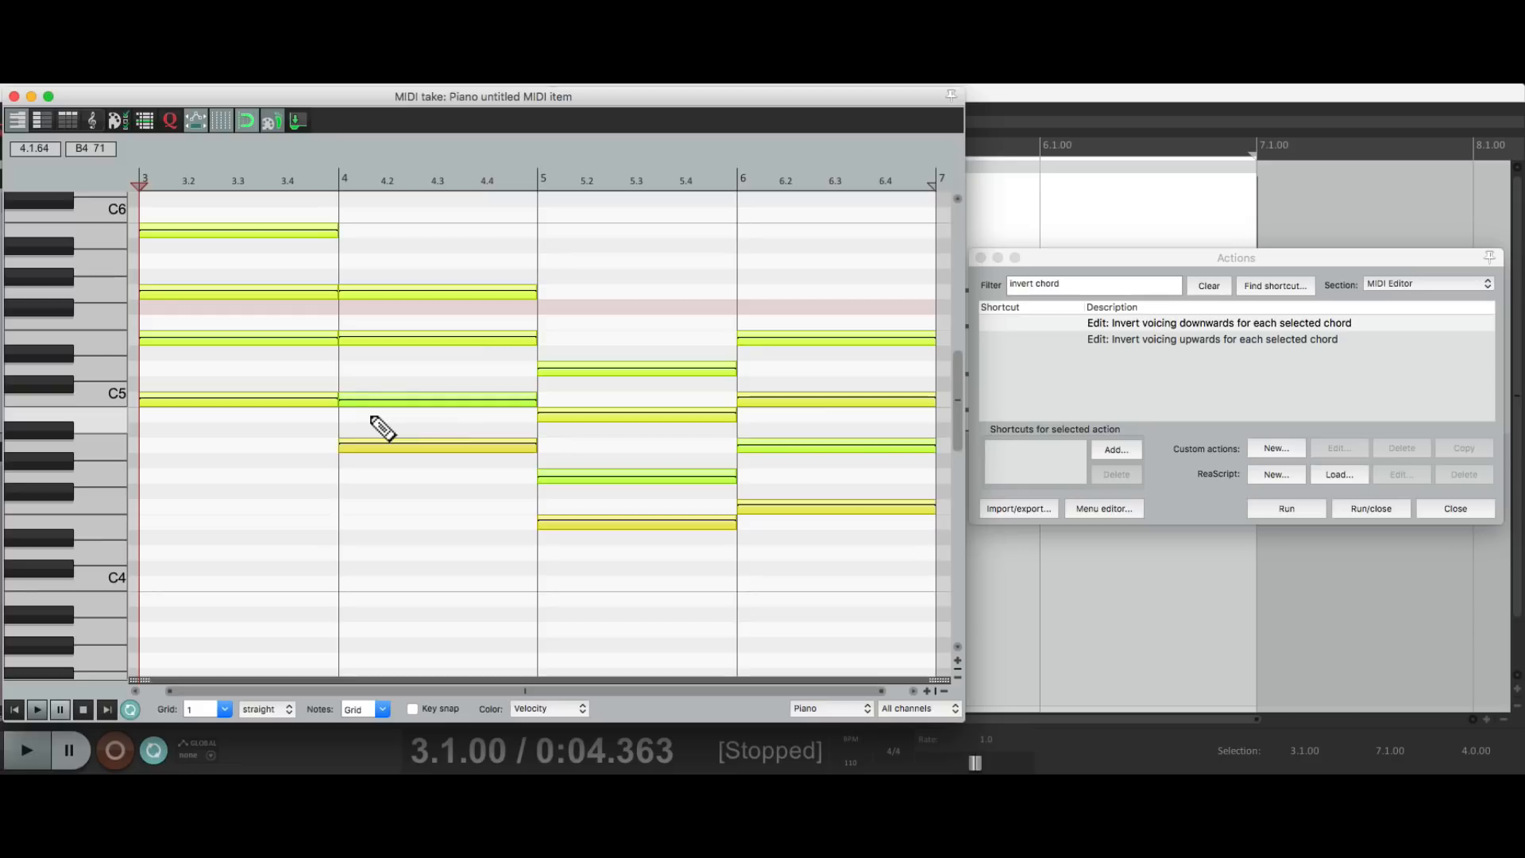
# - Run "Invert voicing downwards for each selected chord" four times on the four-note chords, starting playback after the first run
pyautogui.click(1118, 325)
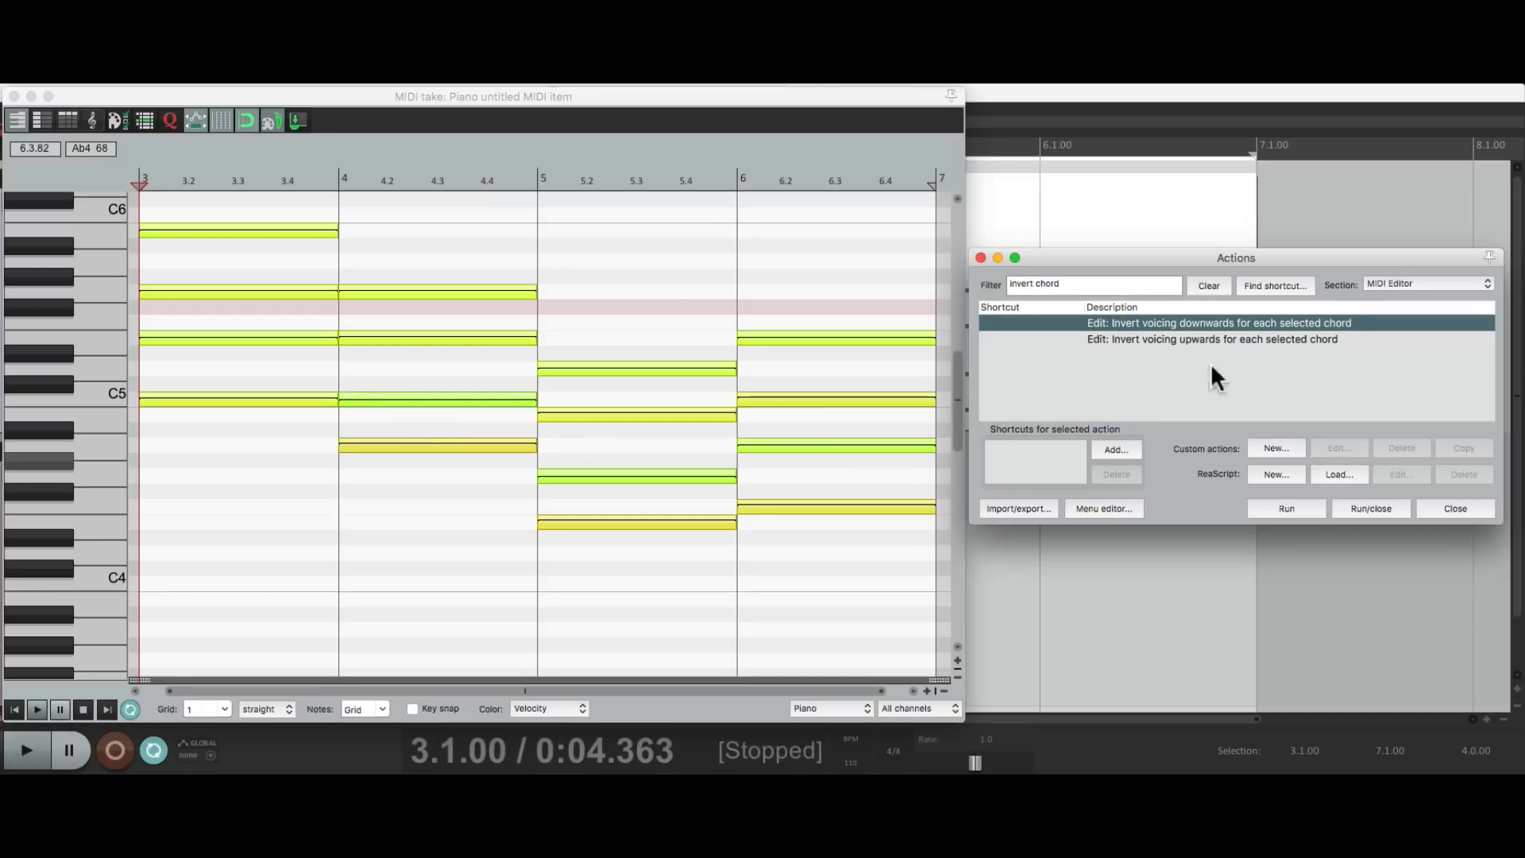
pyautogui.click(1293, 505)
pyautogui.press('space')
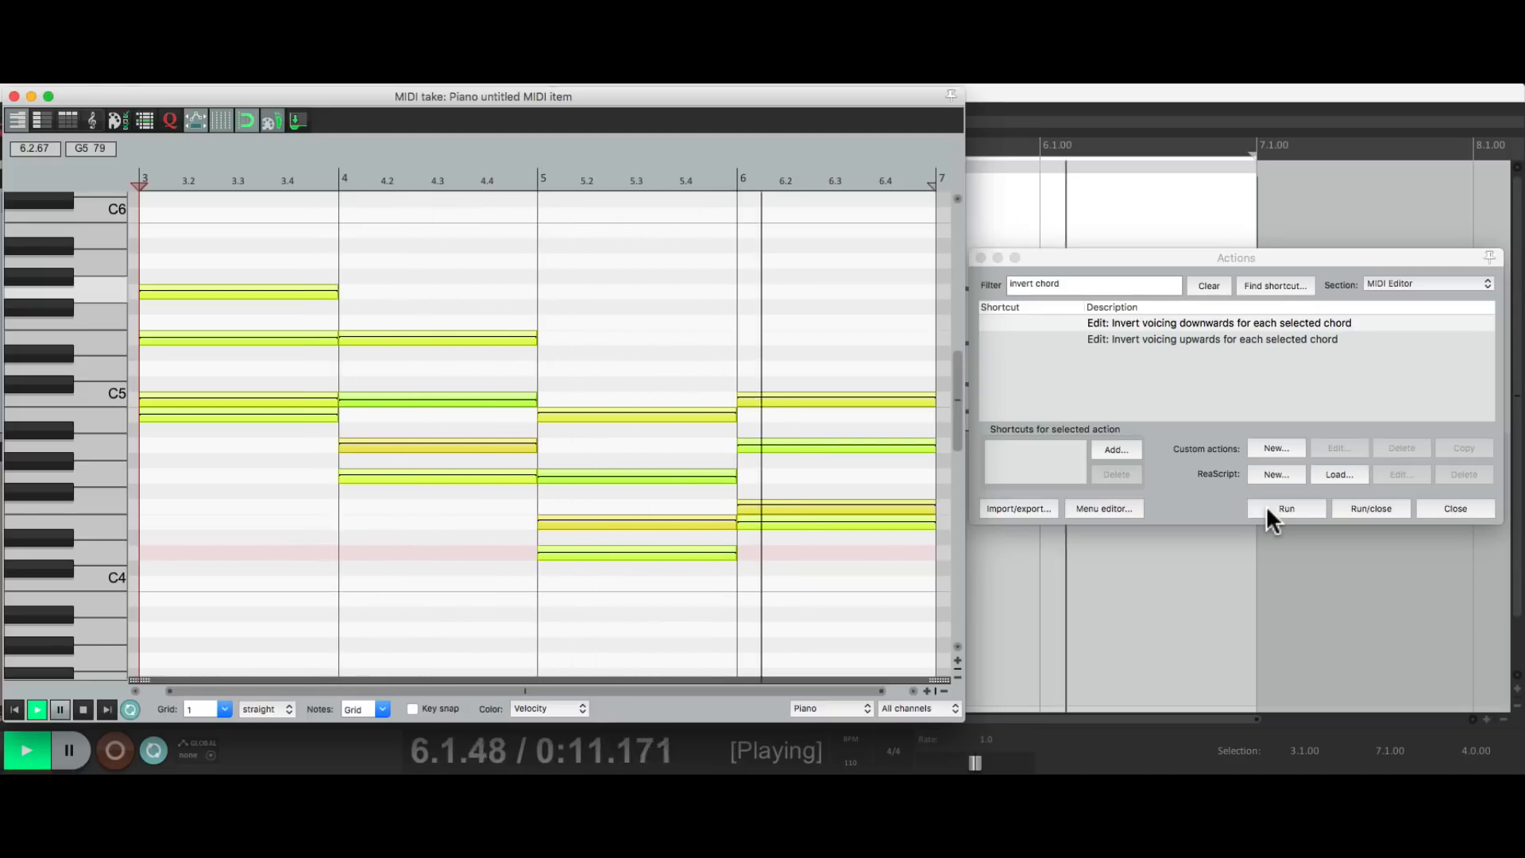
pyautogui.click(1266, 509)
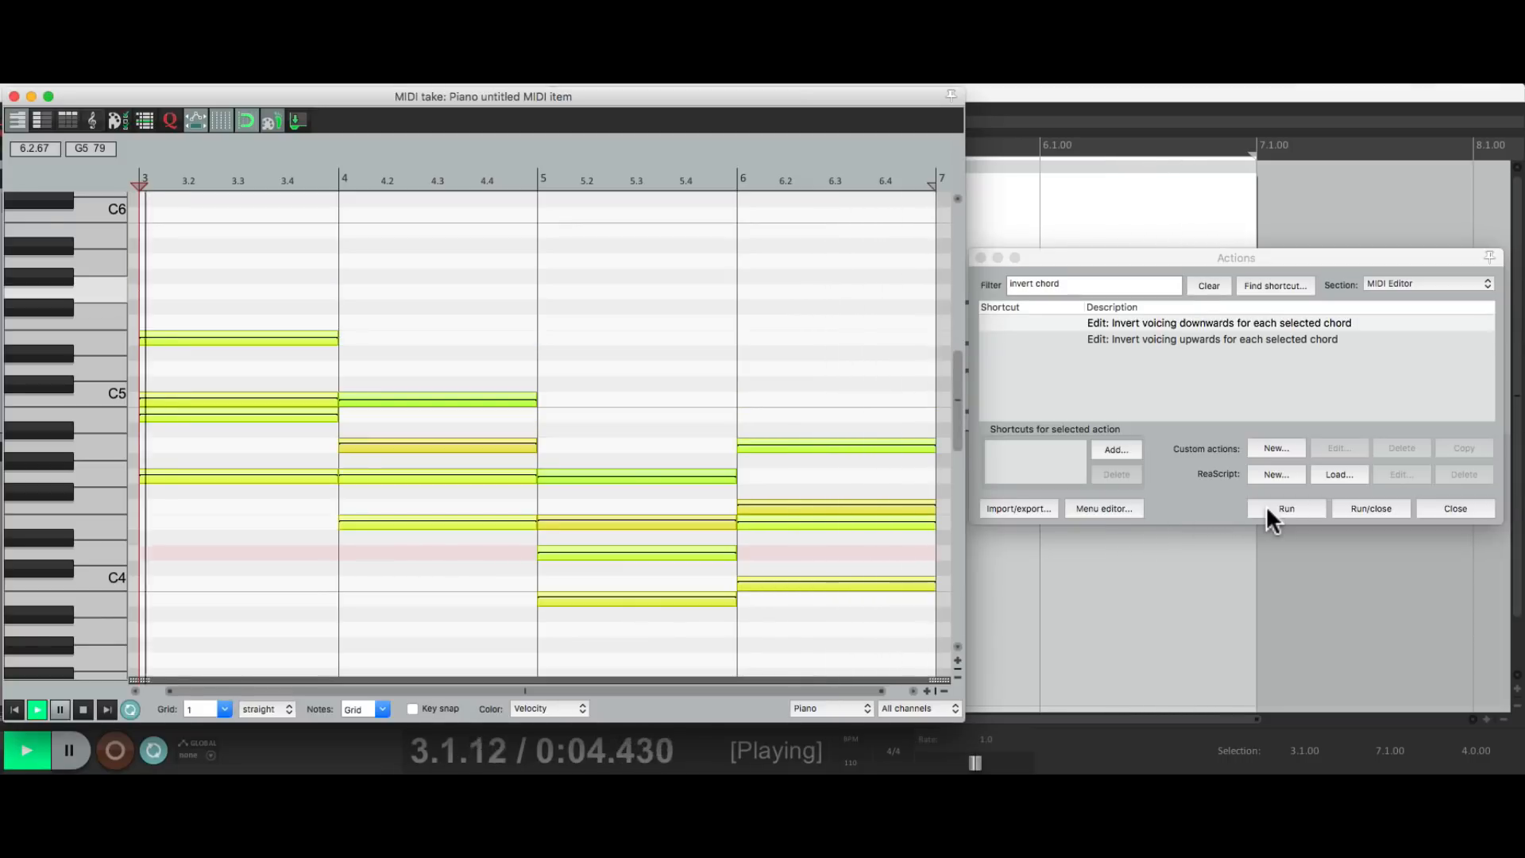
pyautogui.click(1267, 509)
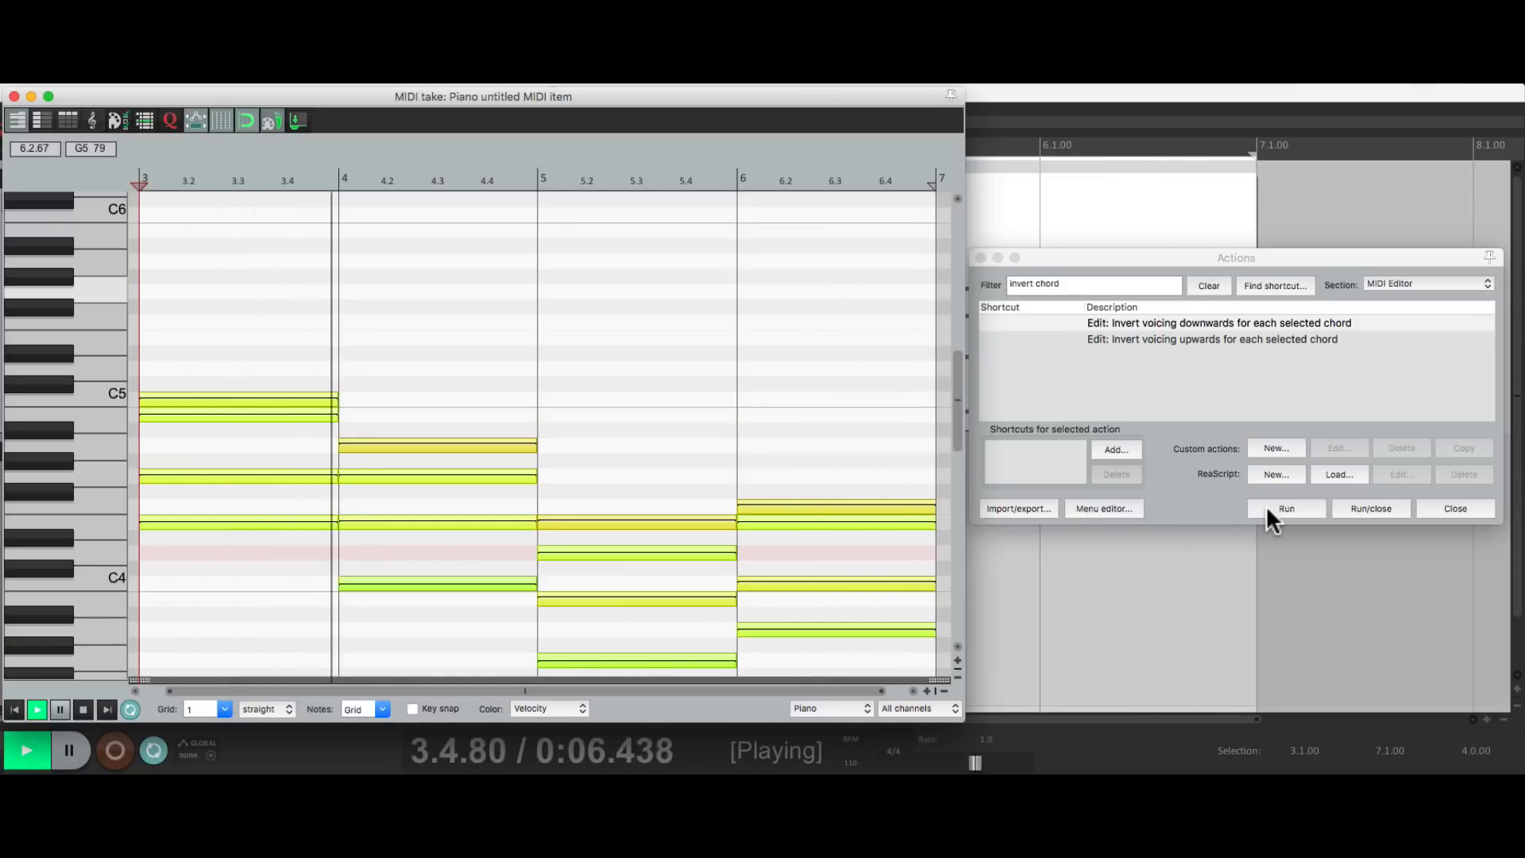
pyautogui.click(1267, 509)
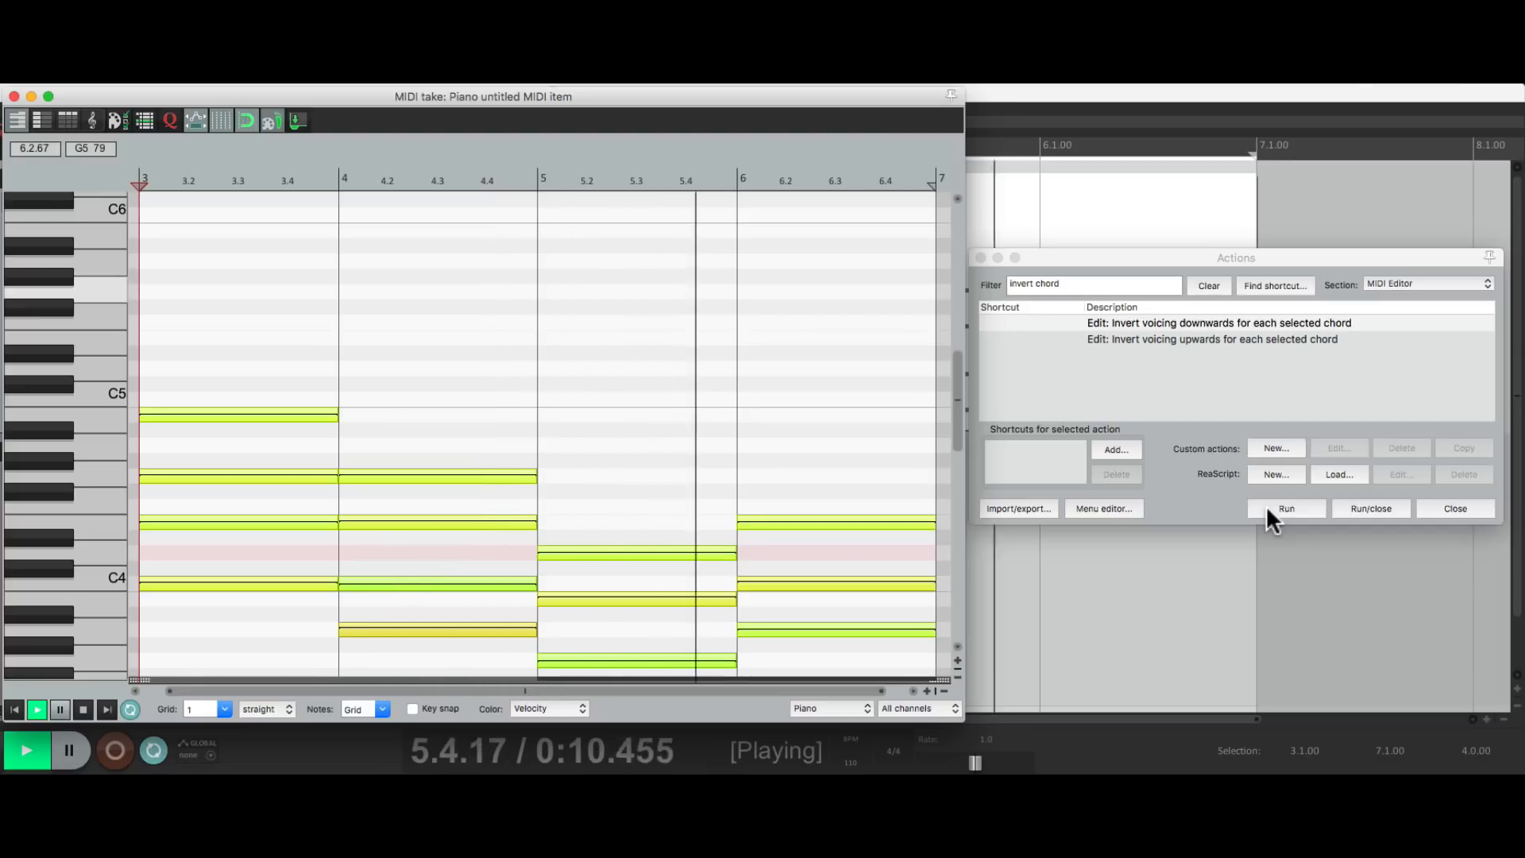
# - Run "Invert voicing upwards for each selected chord" repeatedly, restarting playback after the first run, until the first chord's lowest note is B5
pyautogui.click(1215, 339)
pyautogui.press('space')
pyautogui.click(1290, 502)
pyautogui.press('space')
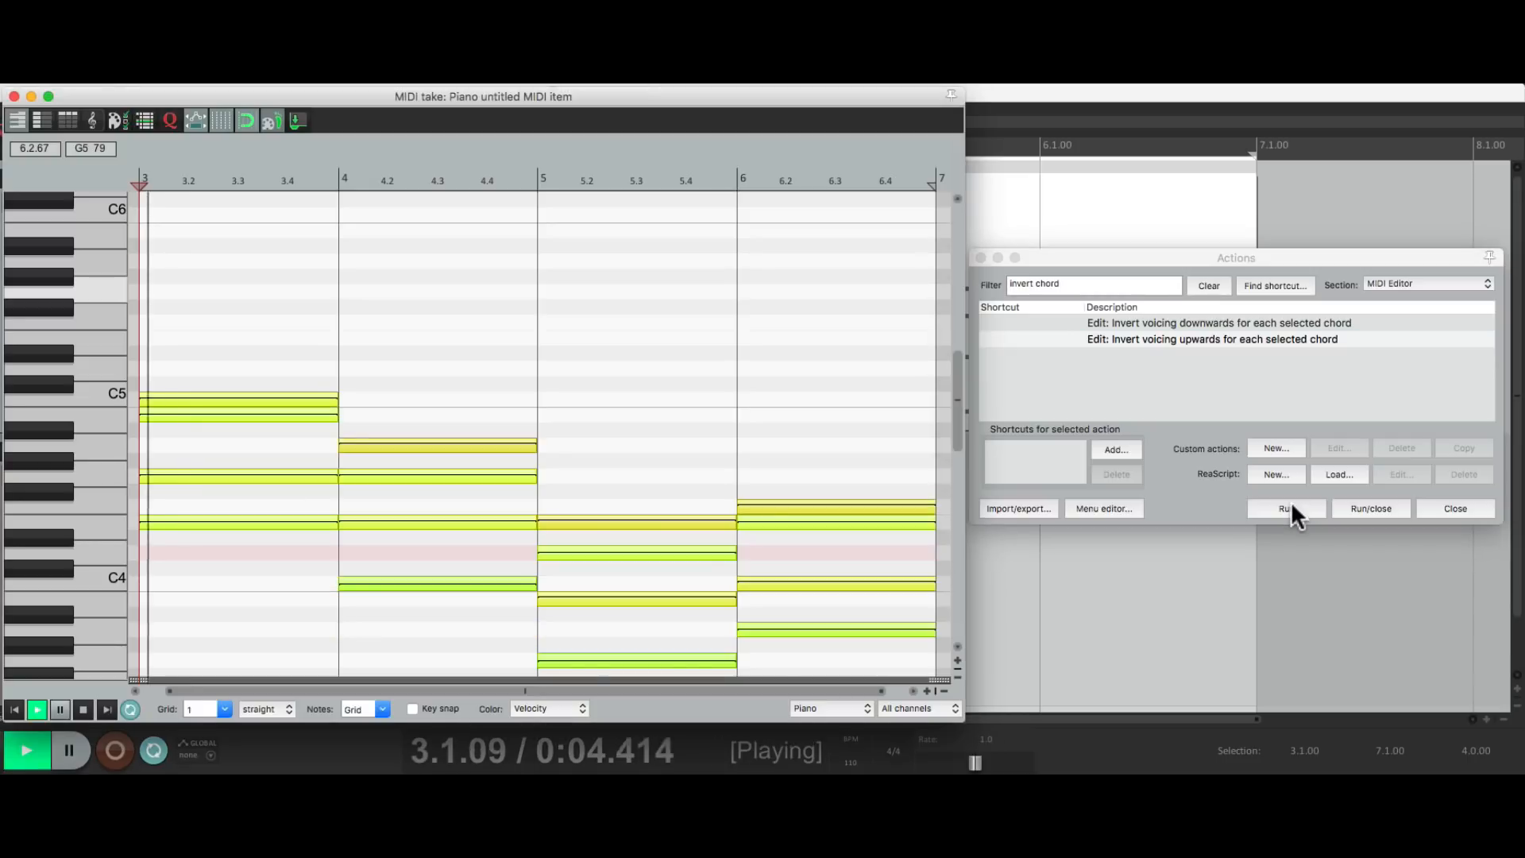
pyautogui.click(1290, 502)
pyautogui.click(1290, 502)
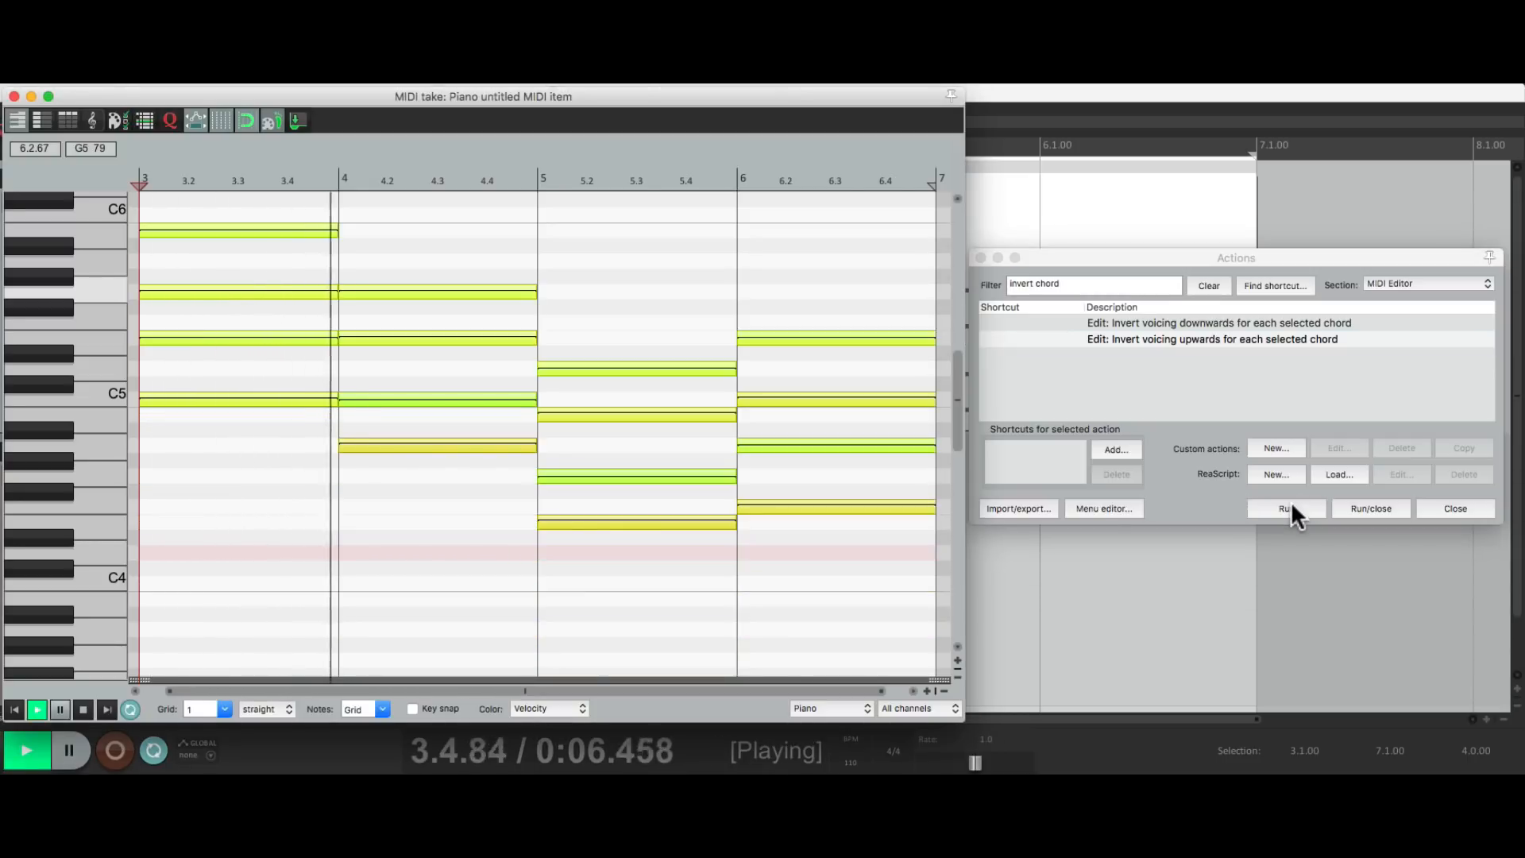
pyautogui.click(1289, 501)
pyautogui.click(1289, 502)
pyautogui.click(1290, 502)
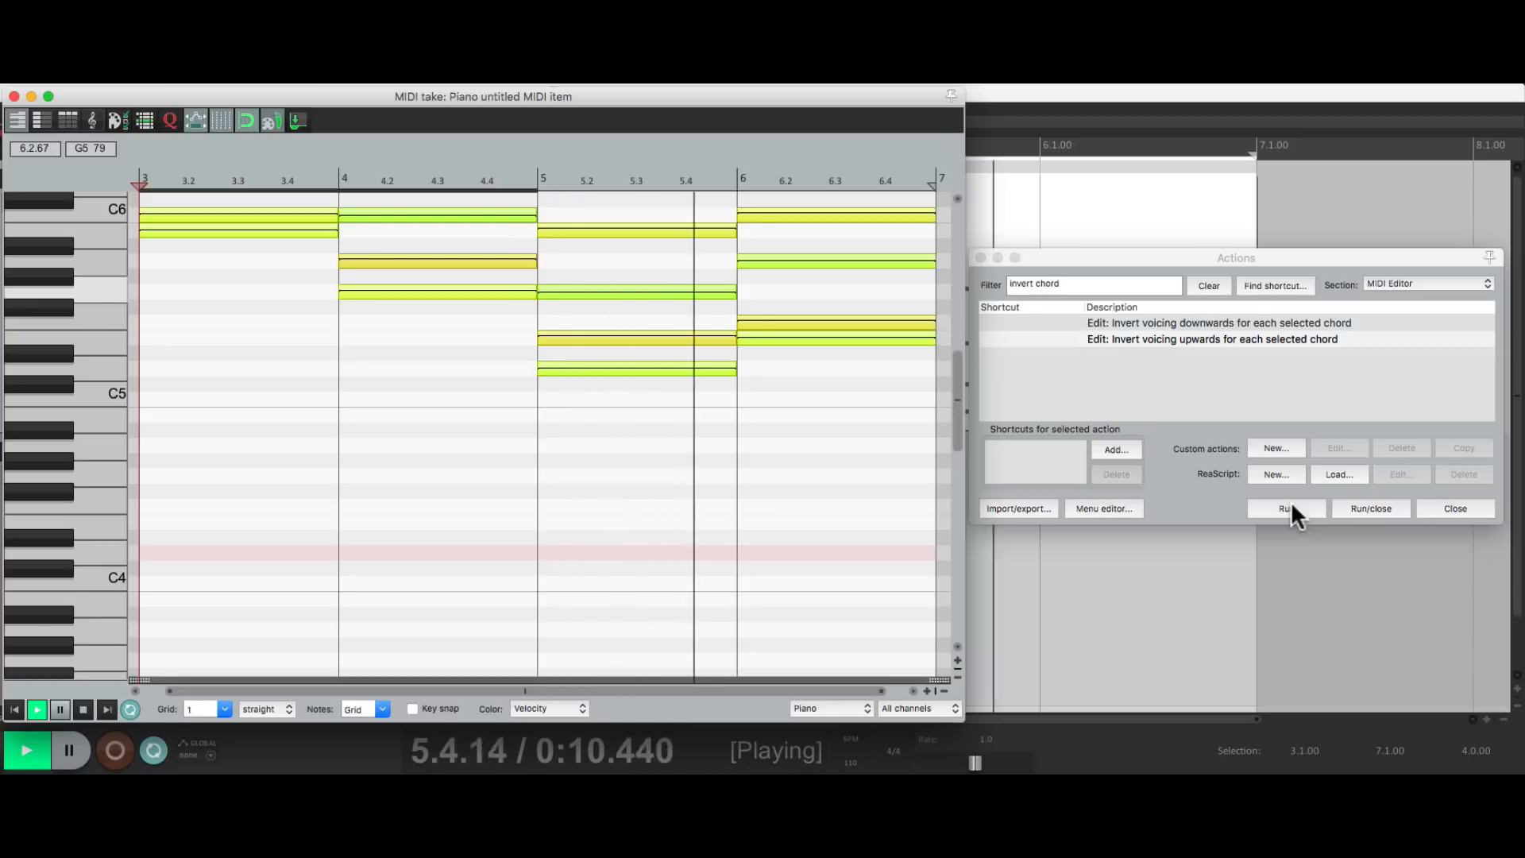
# - Run "Invert voicing downwards for each selected chord" six times on the four-note chords while the progression plays
pyautogui.click(1258, 322)
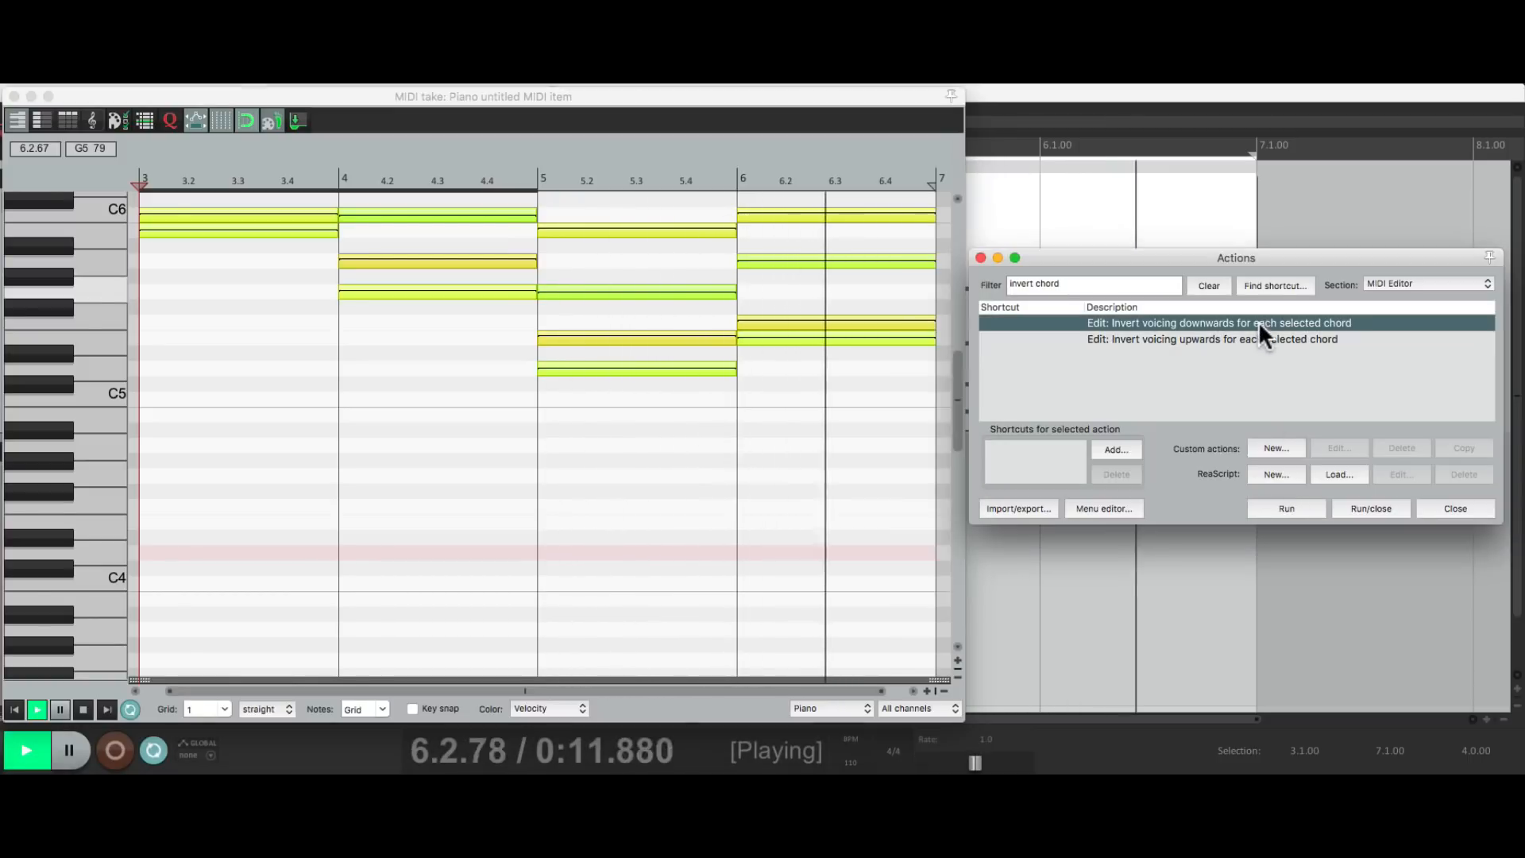
pyautogui.click(1280, 504)
pyautogui.click(1280, 504)
pyautogui.click(1280, 504)
pyautogui.click(1278, 507)
pyautogui.click(1279, 507)
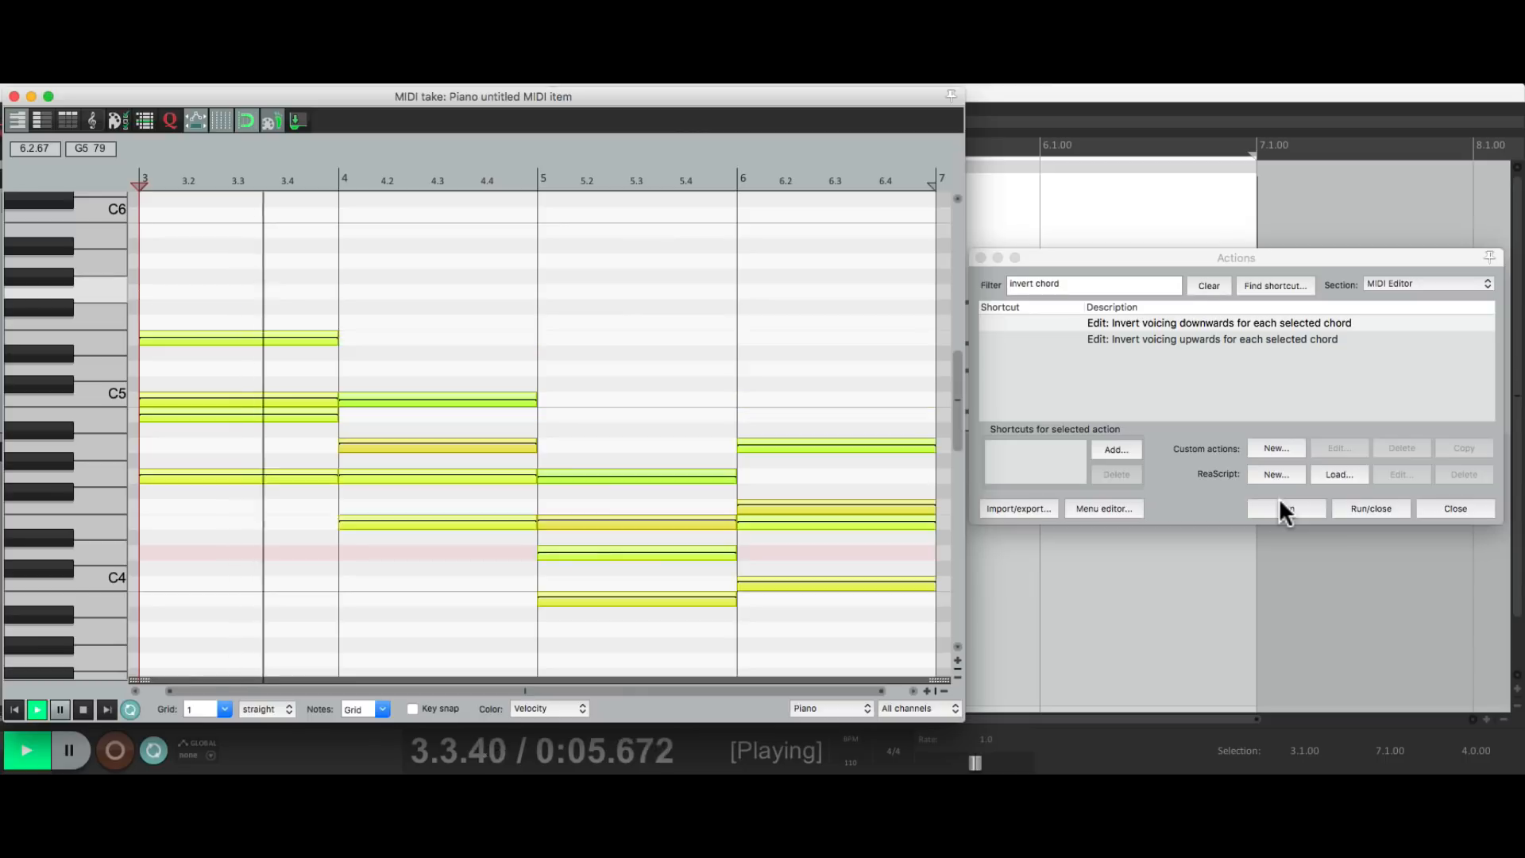
pyautogui.click(1278, 506)
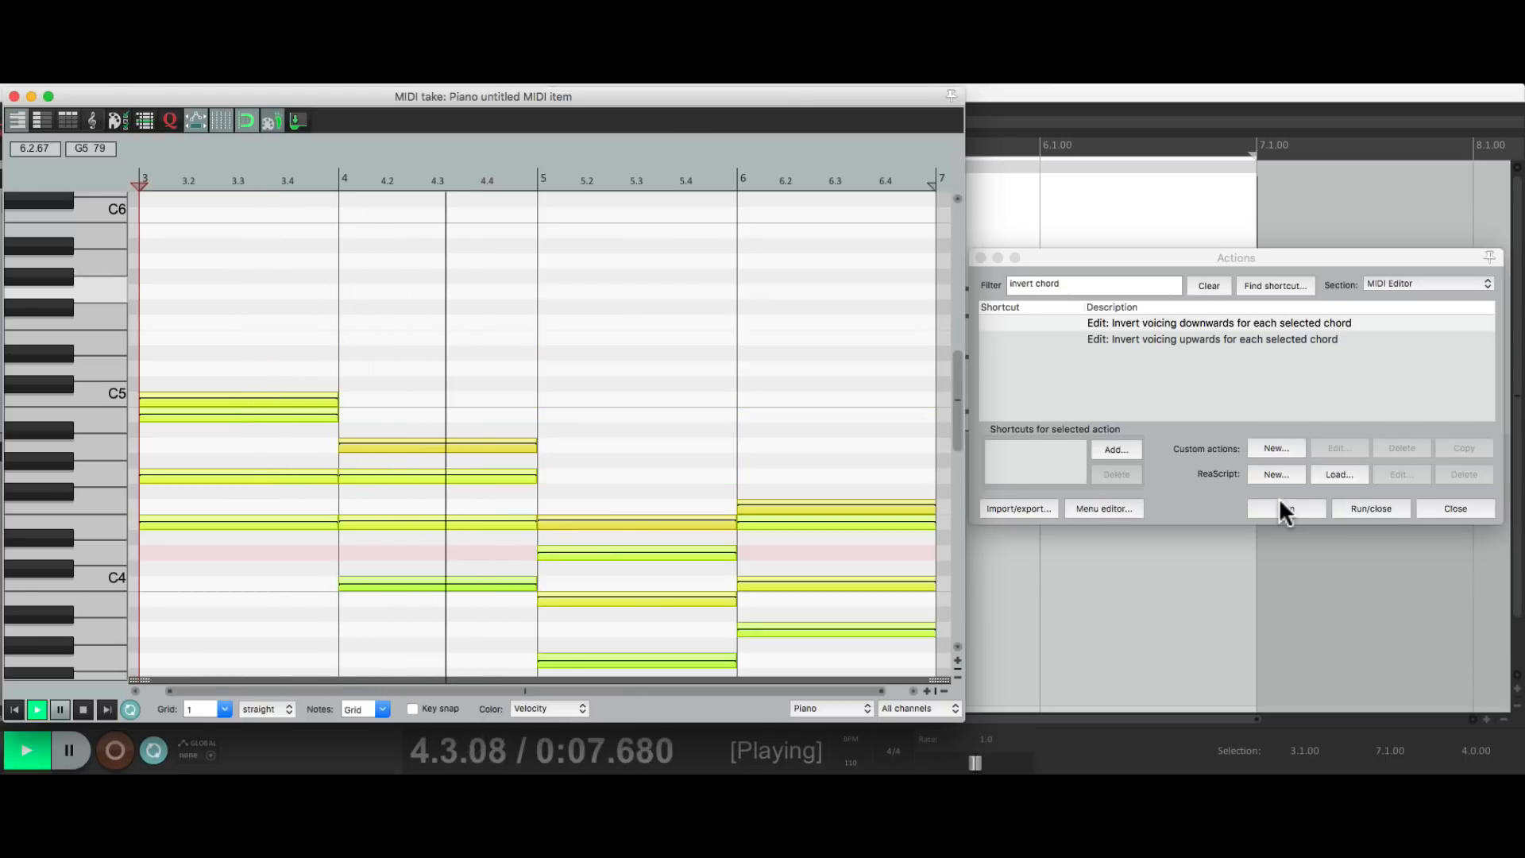
# - Choose the action that inverts voicing upwards without running it, stop playback and move the edit cursor to measure 5
pyautogui.click(1259, 340)
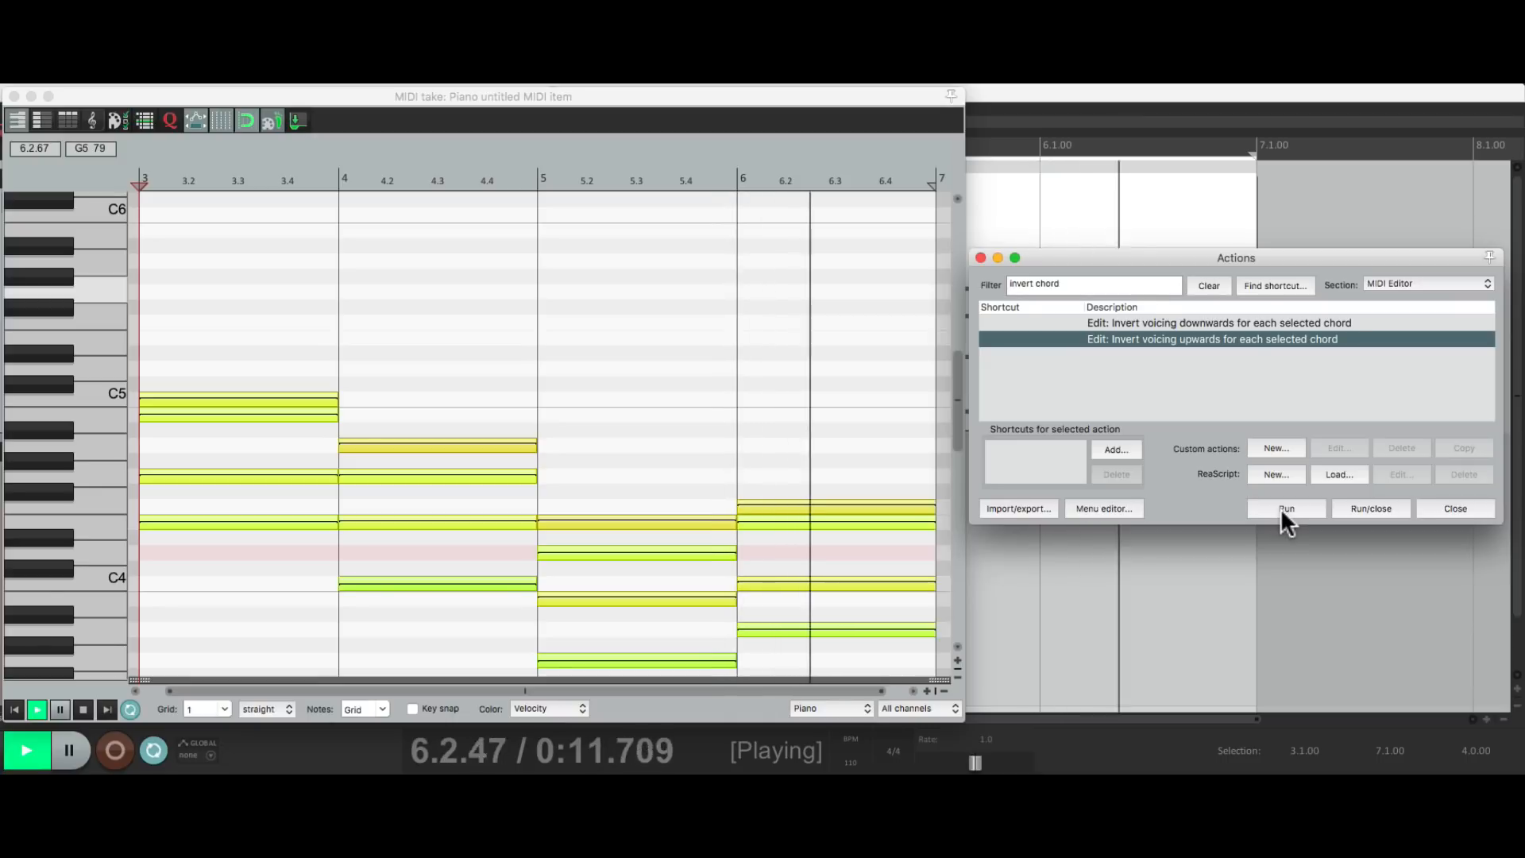
pyautogui.press('space')
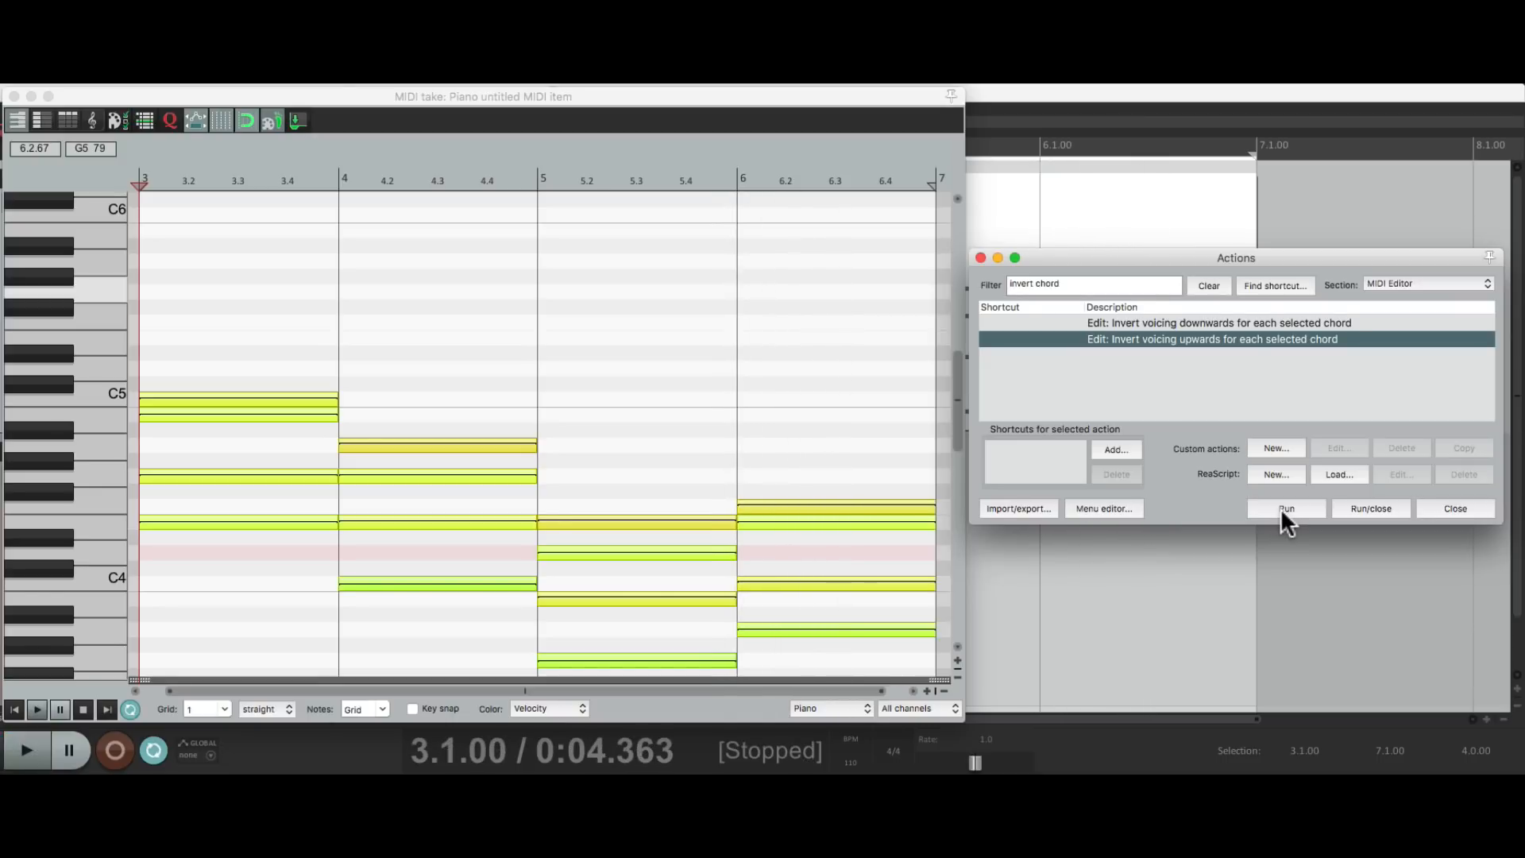
pyautogui.click(604, 155)
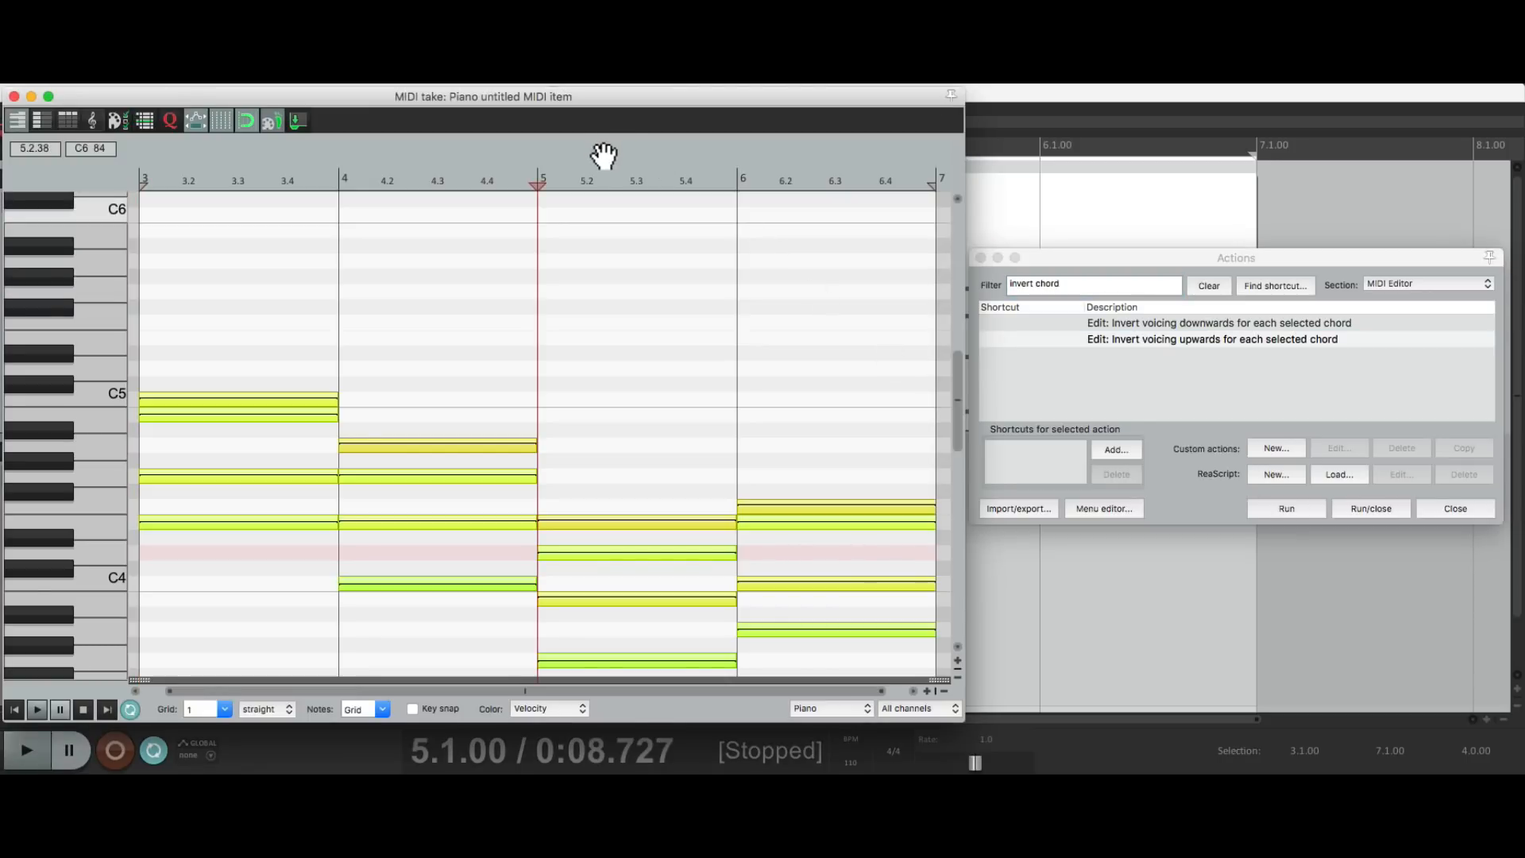
# - Delete the old chords, and play the new four-note progression with widely spaced bass notes from measure 3
pyautogui.press('Delete')
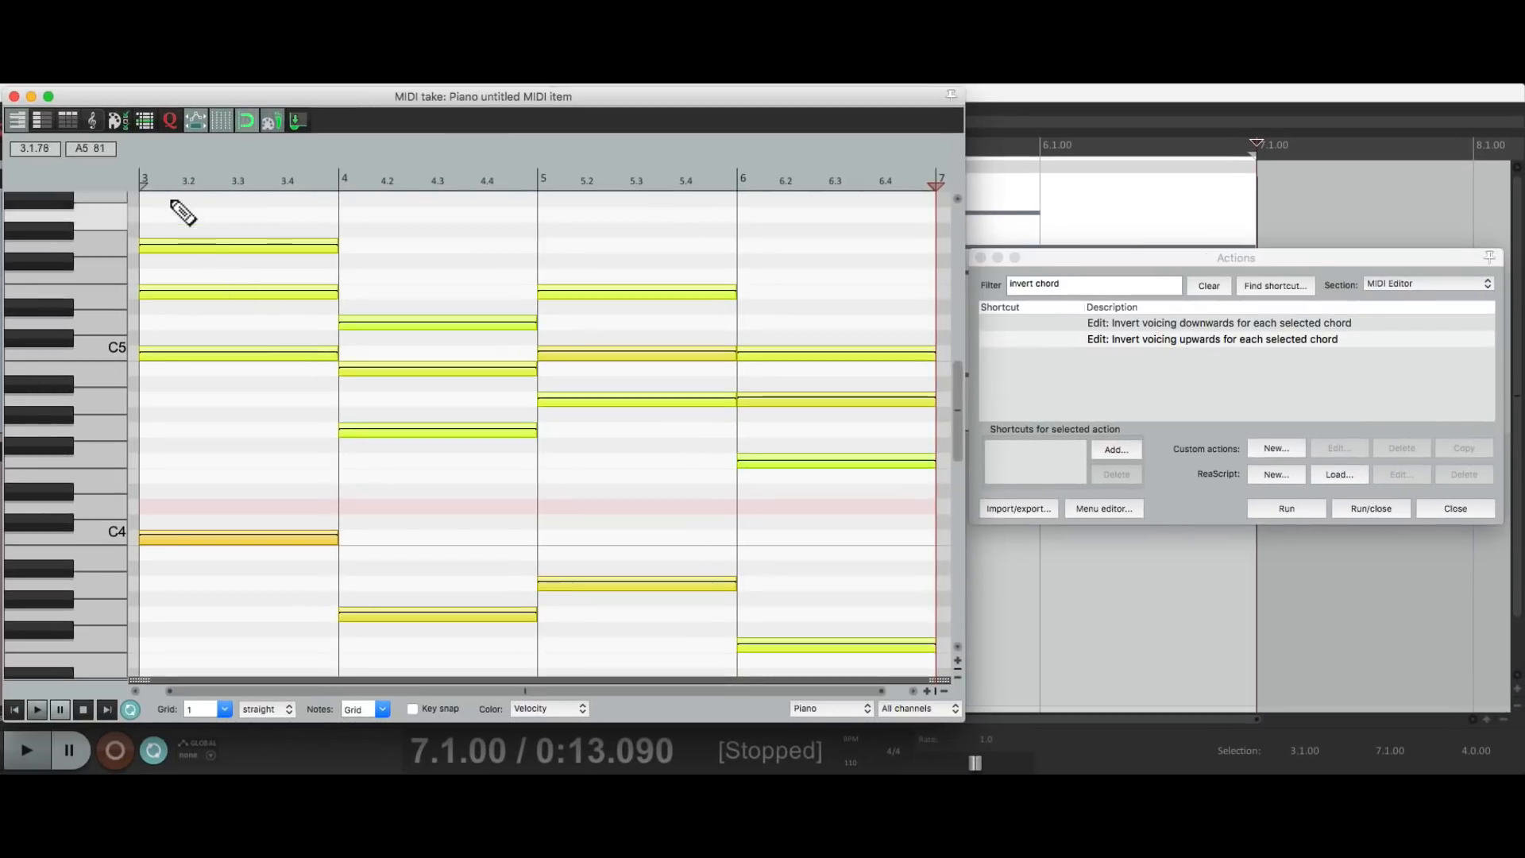
pyautogui.click(246, 80)
pyautogui.press('space')
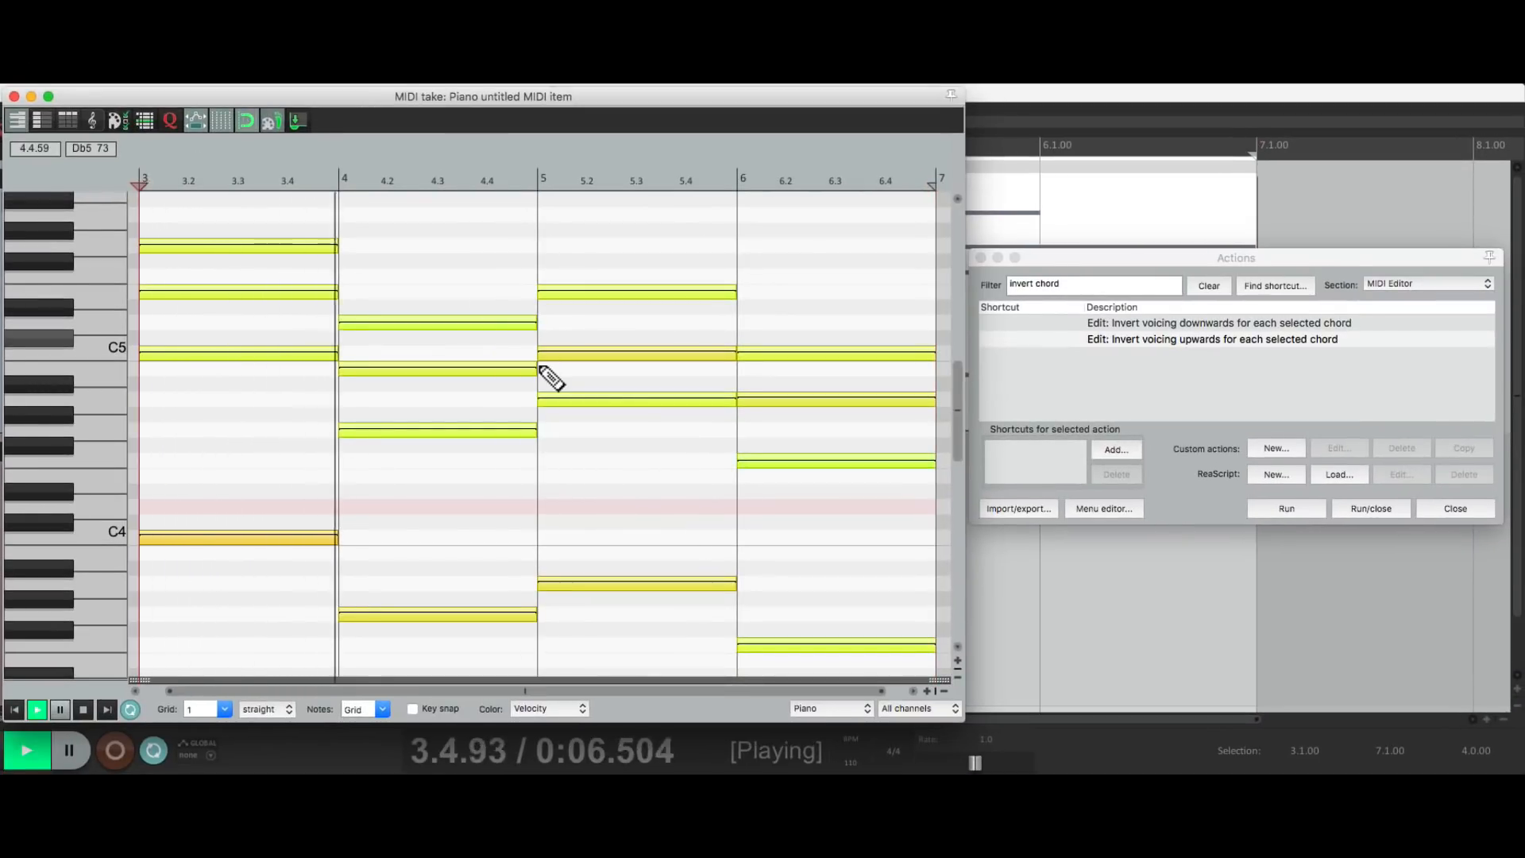
pyautogui.press('space')
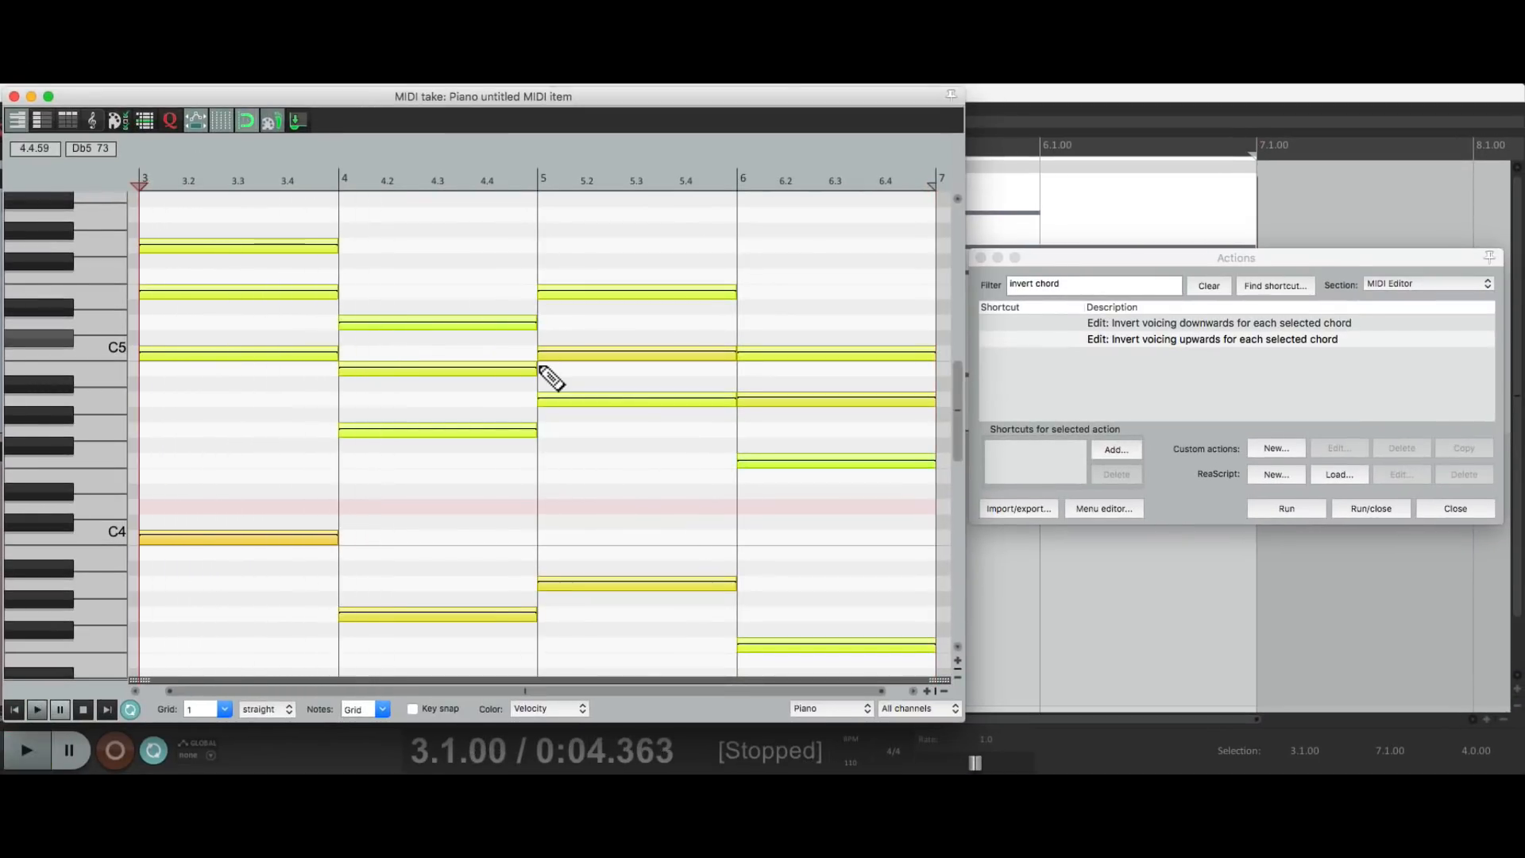
# - Run "Invert voicing upwards for each selected chord" repeatedly while the progression plays, until the first chord's lowest note is G5, and stop playback
pyautogui.click(1164, 340)
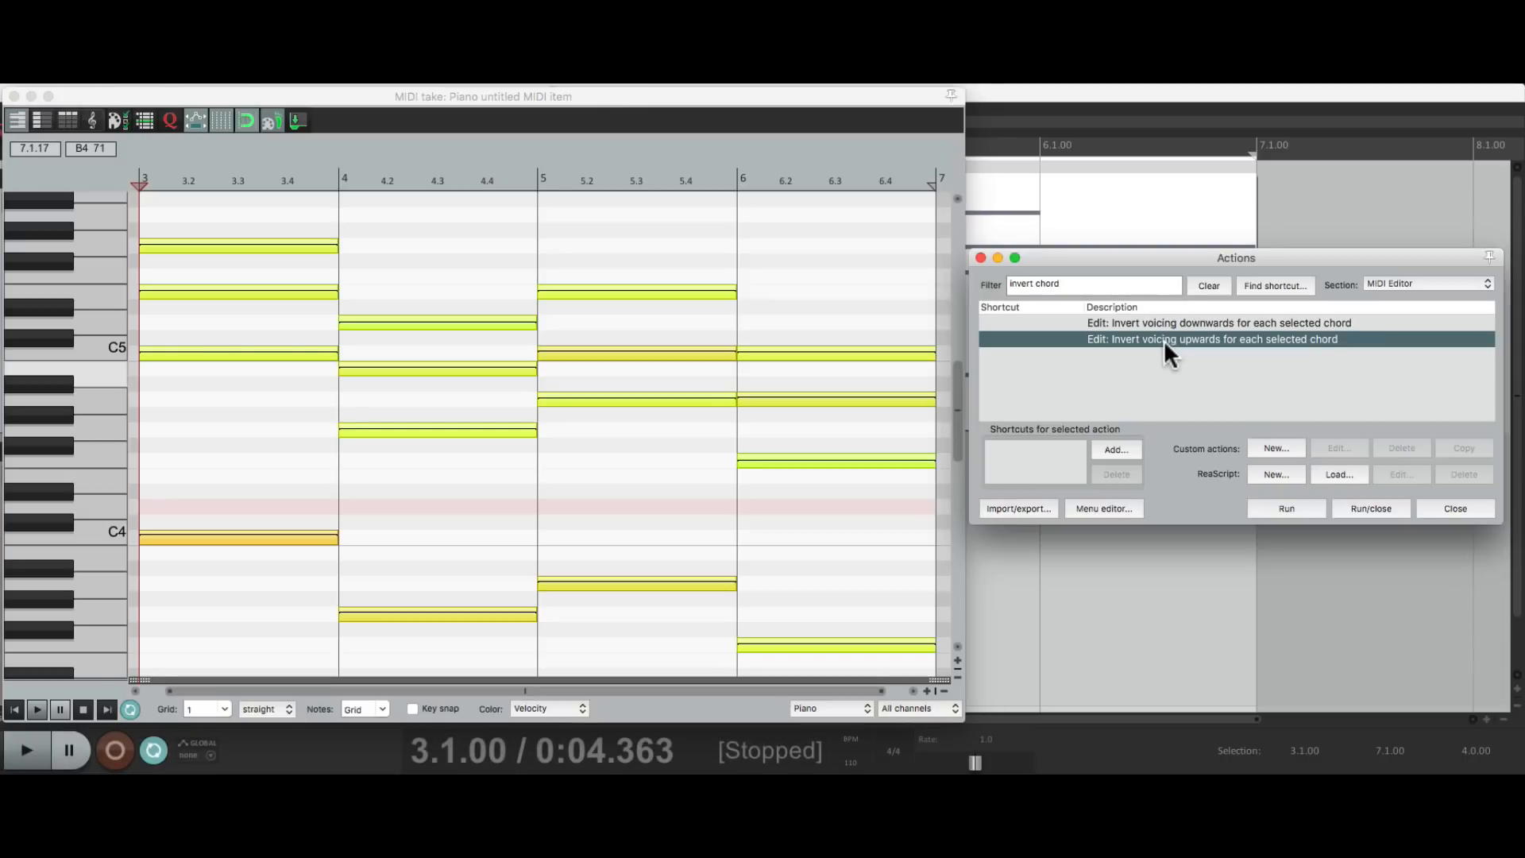
pyautogui.click(1282, 505)
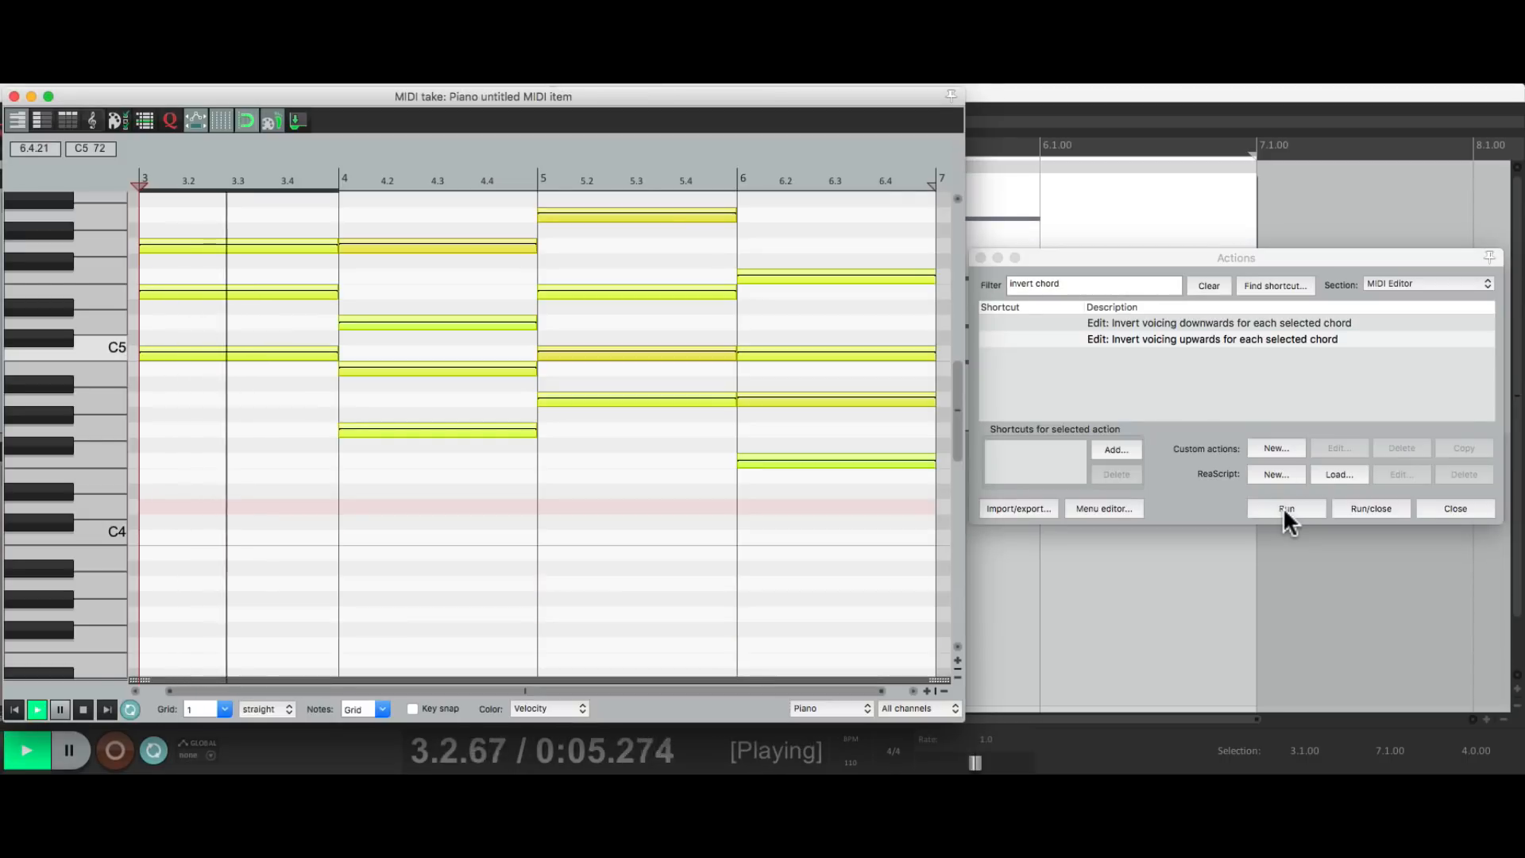
pyautogui.click(1283, 506)
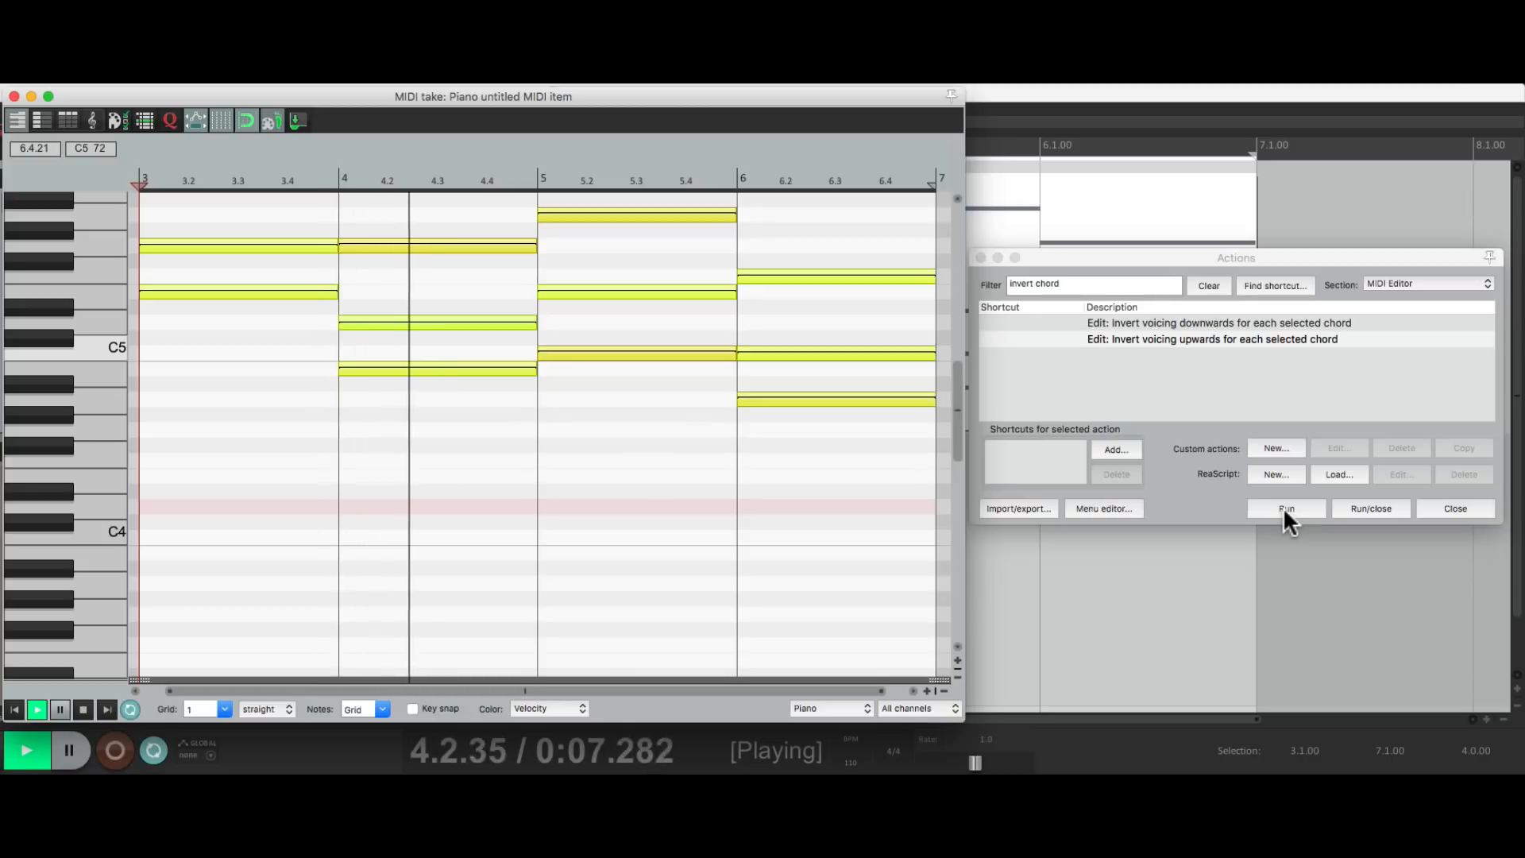
pyautogui.scroll(5, 942, 460)
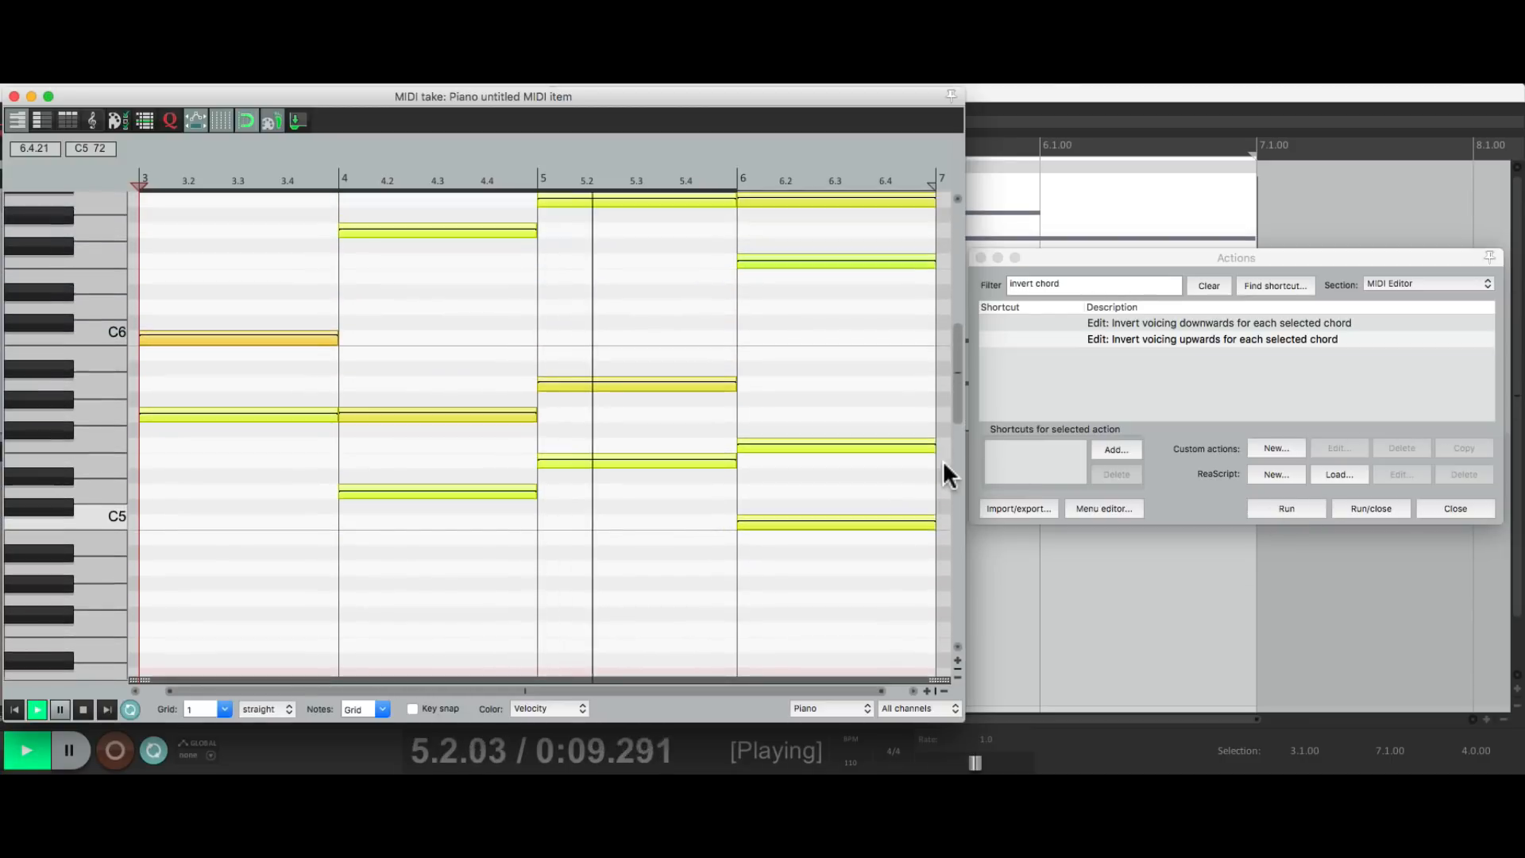
pyautogui.scroll(3, 942, 460)
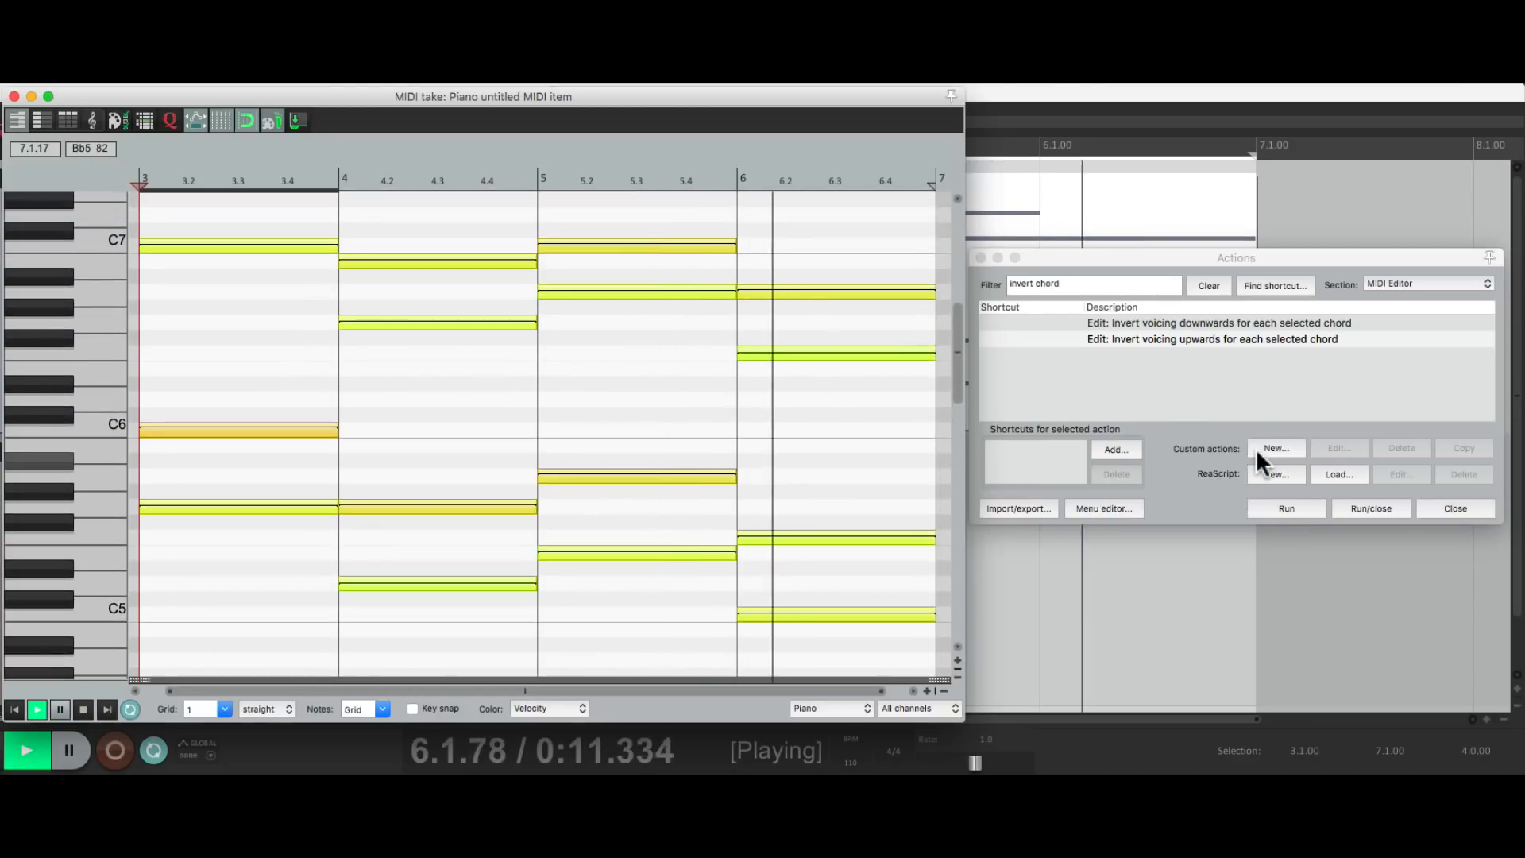
pyautogui.press('space')
# - Restart playback and run "Invert voicing downwards for each selected chord" until the first chord's lowest note is C4
pyautogui.click(1232, 323)
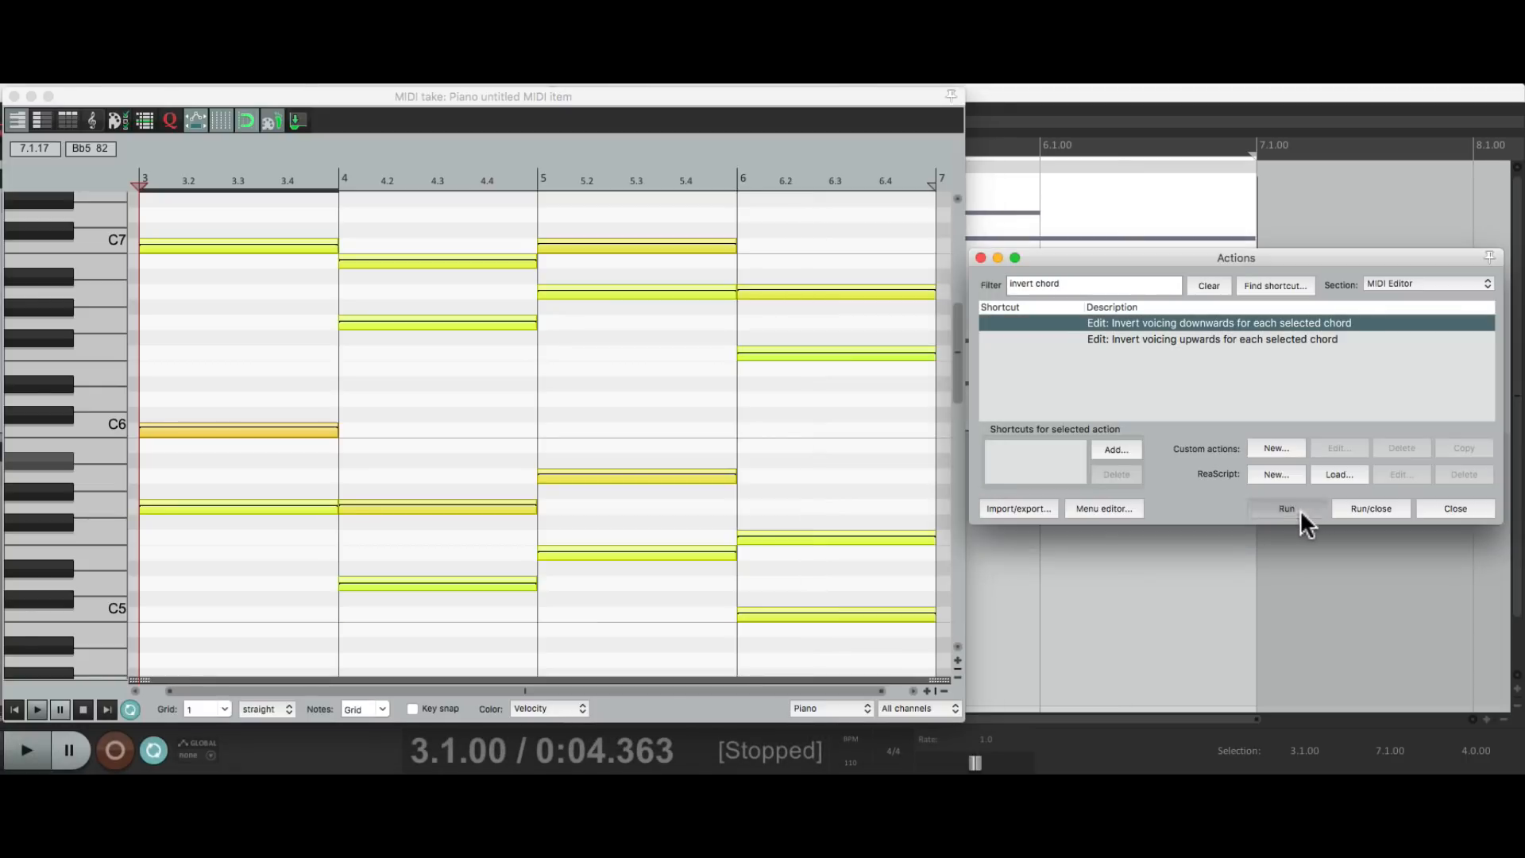
pyautogui.click(1299, 509)
pyautogui.press('space')
pyautogui.scroll(-4, 765, 426)
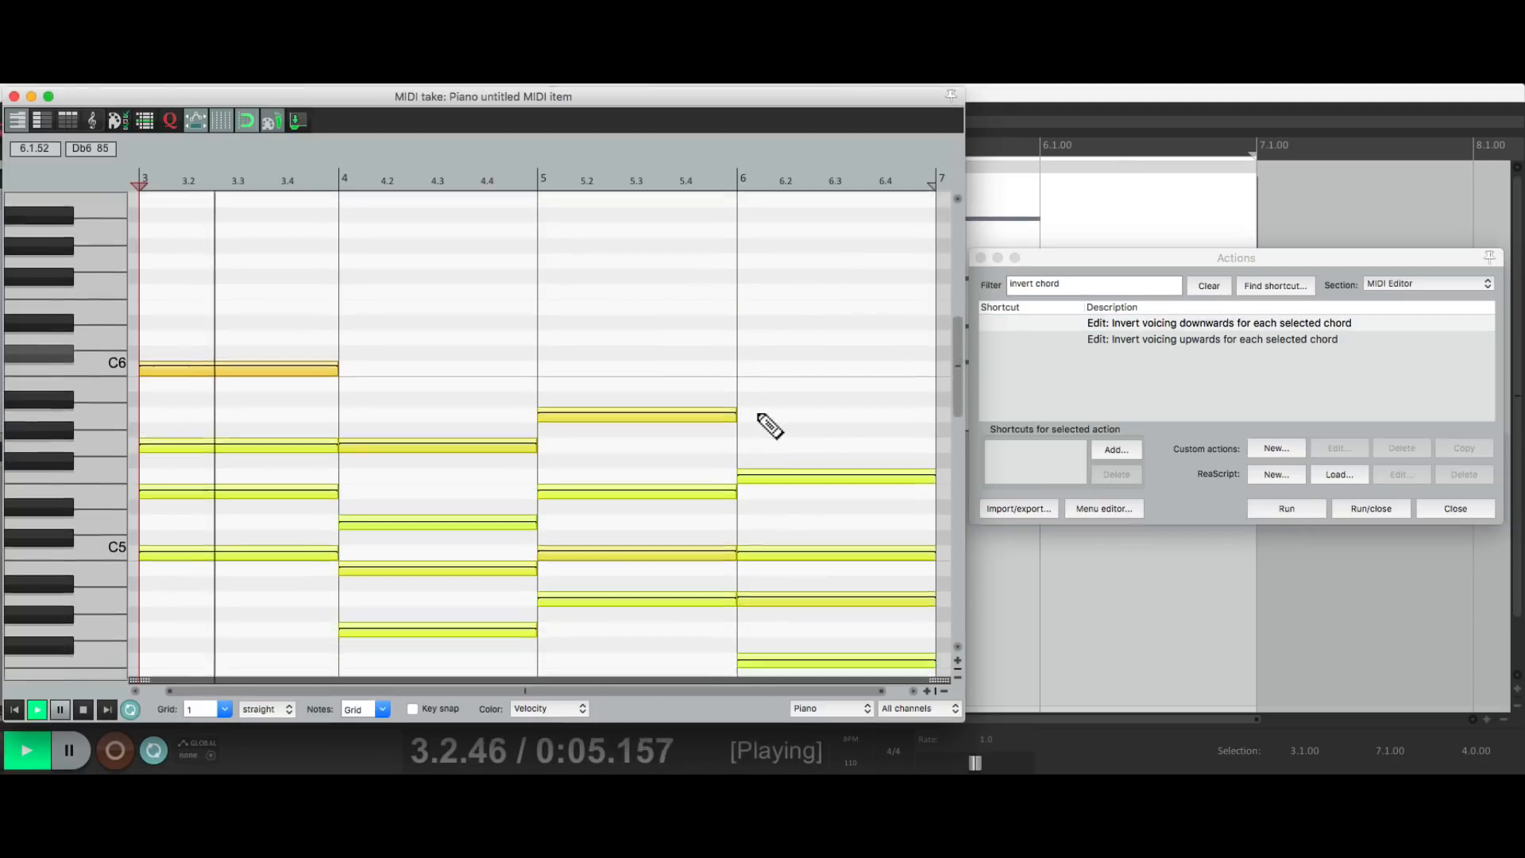
pyautogui.click(1261, 509)
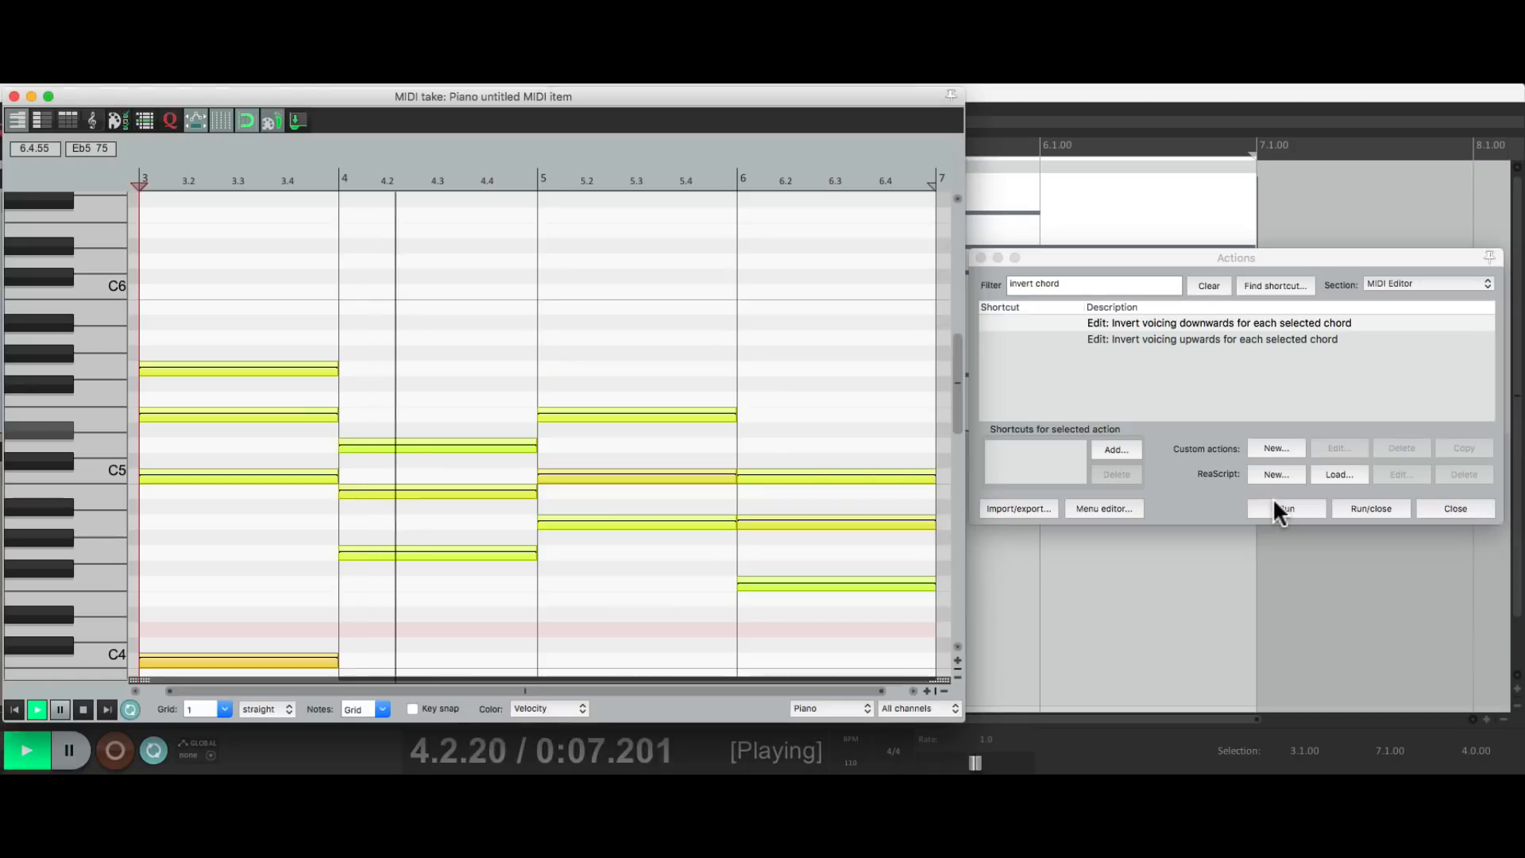
pyautogui.scroll(-3, 804, 462)
pyautogui.scroll(-1, 803, 462)
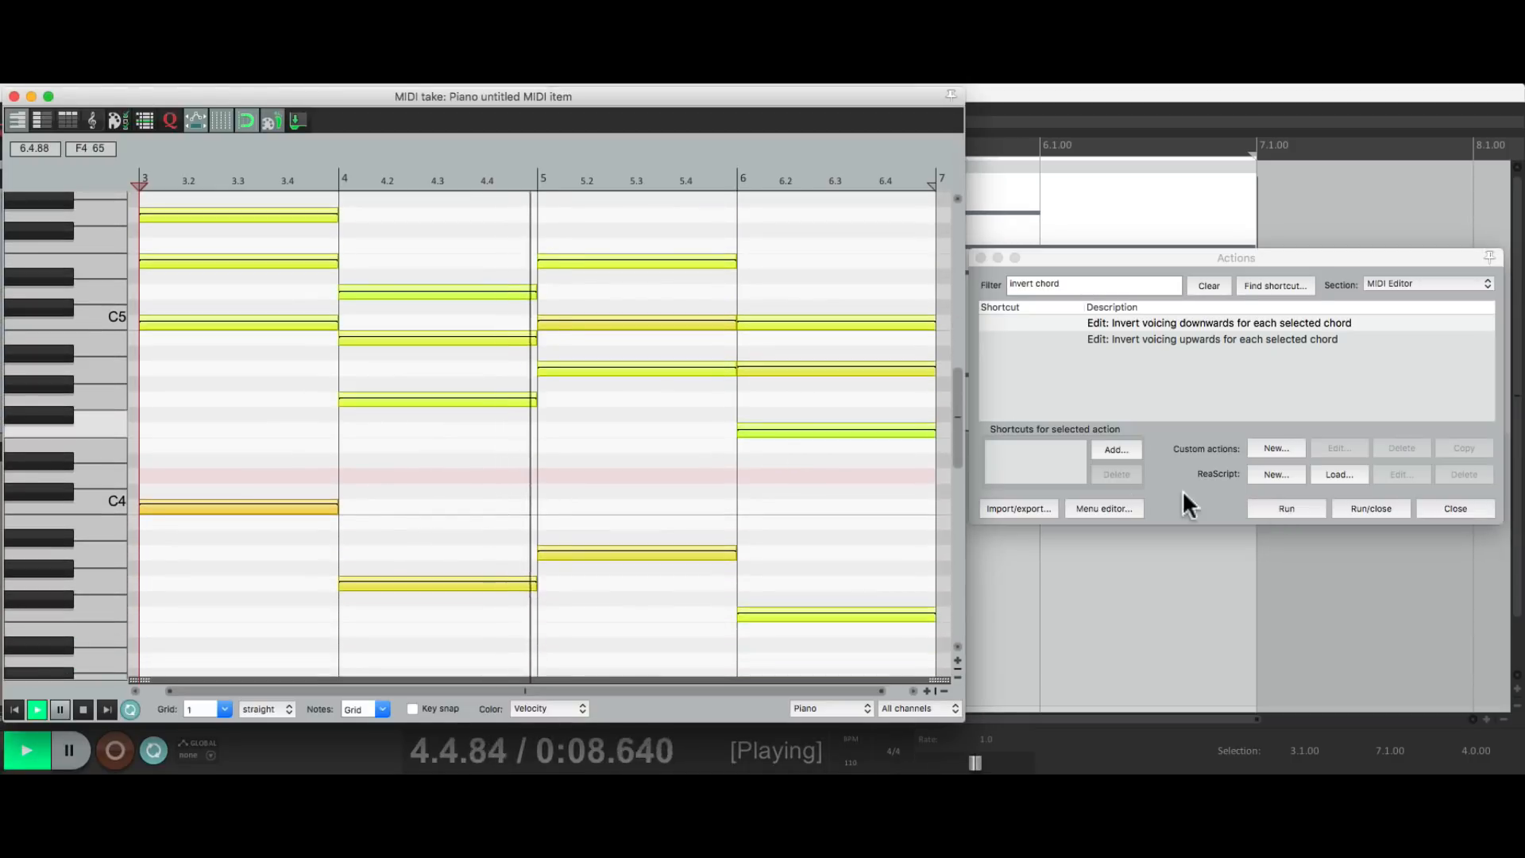
# - Continue inverting the selected chords downwards during playback until the first chord's lowest note is C2
pyautogui.click(1269, 509)
pyautogui.scroll(-3, 814, 436)
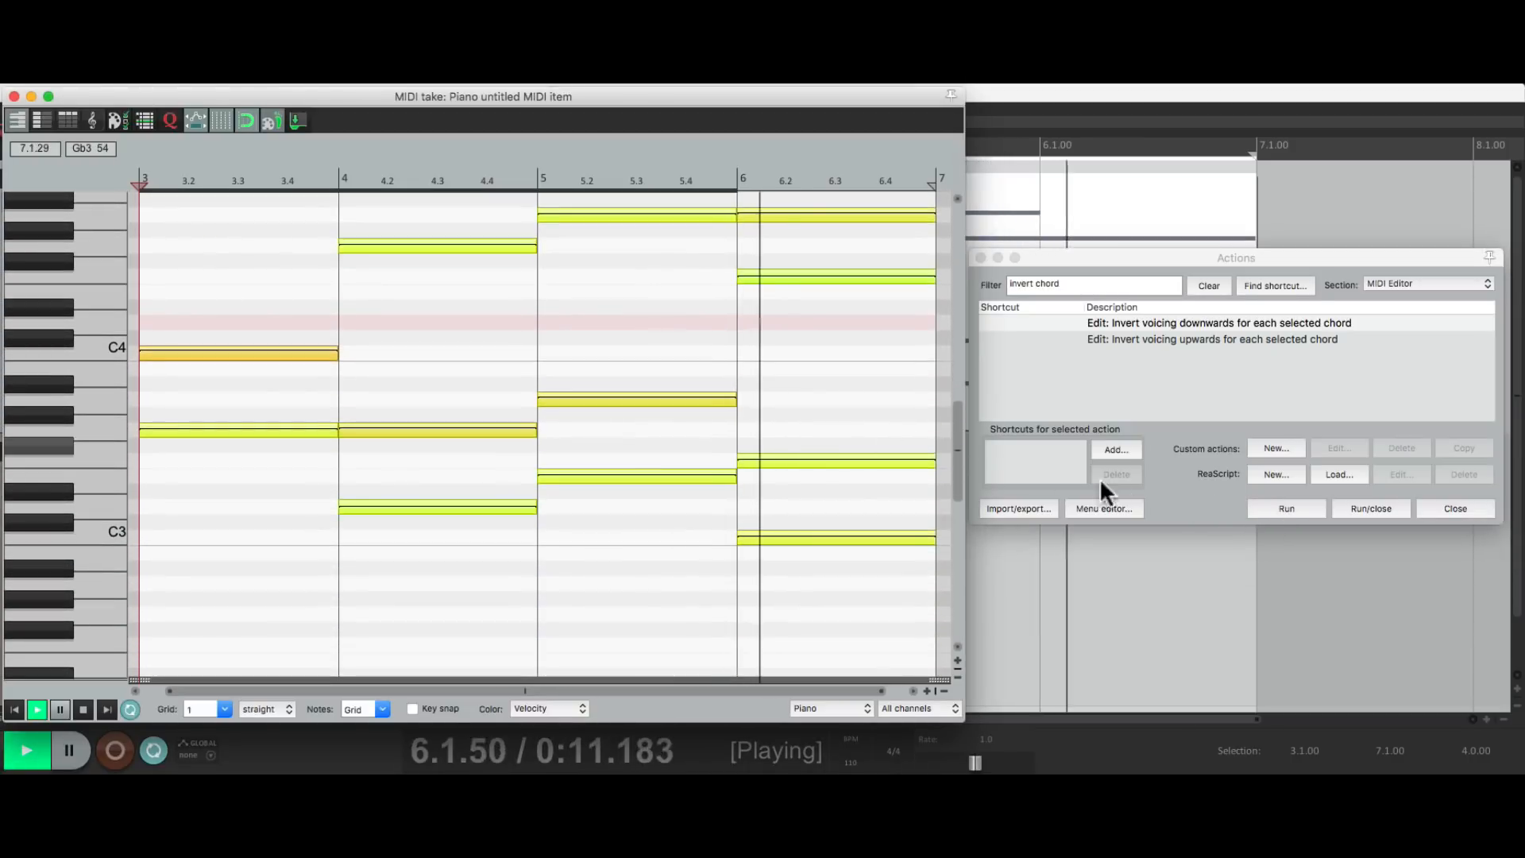
pyautogui.click(1270, 509)
pyautogui.scroll(-2, 797, 428)
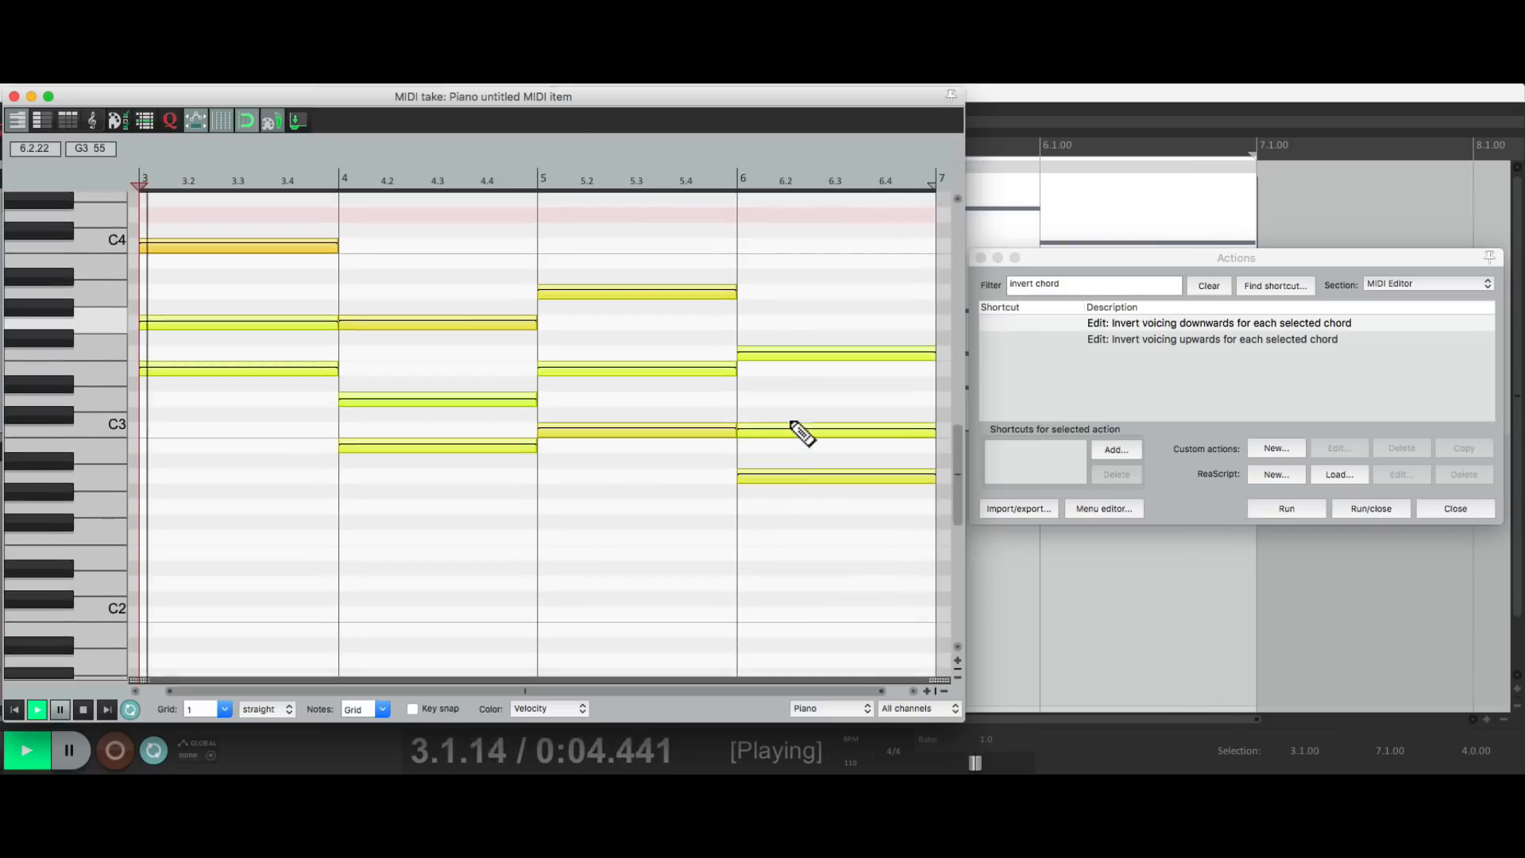
pyautogui.scroll(-1, 803, 433)
pyautogui.click(1265, 509)
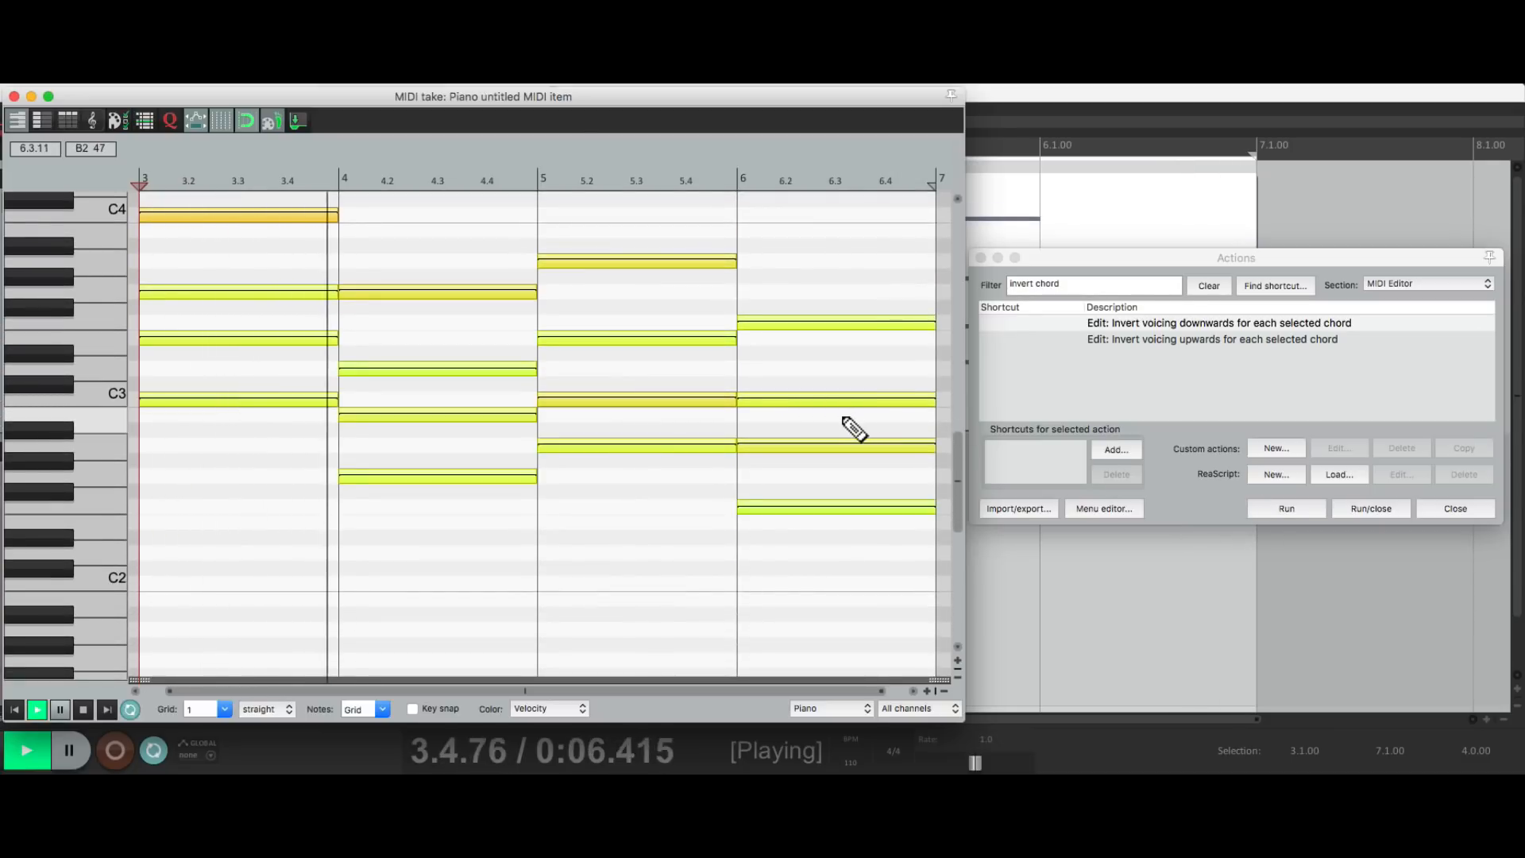
pyautogui.click(1272, 506)
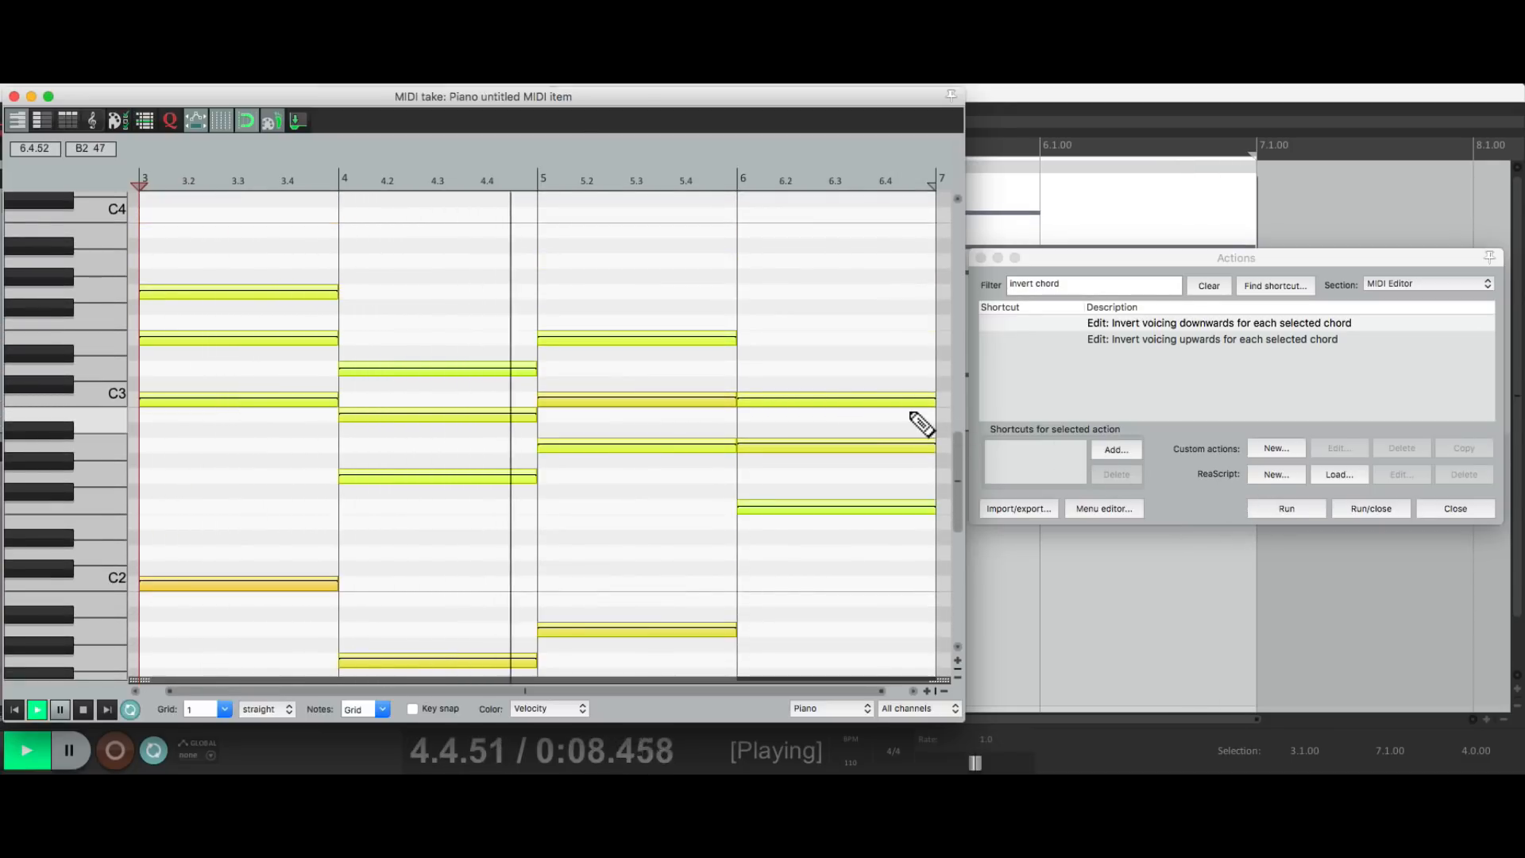
pyautogui.scroll(-4, 820, 354)
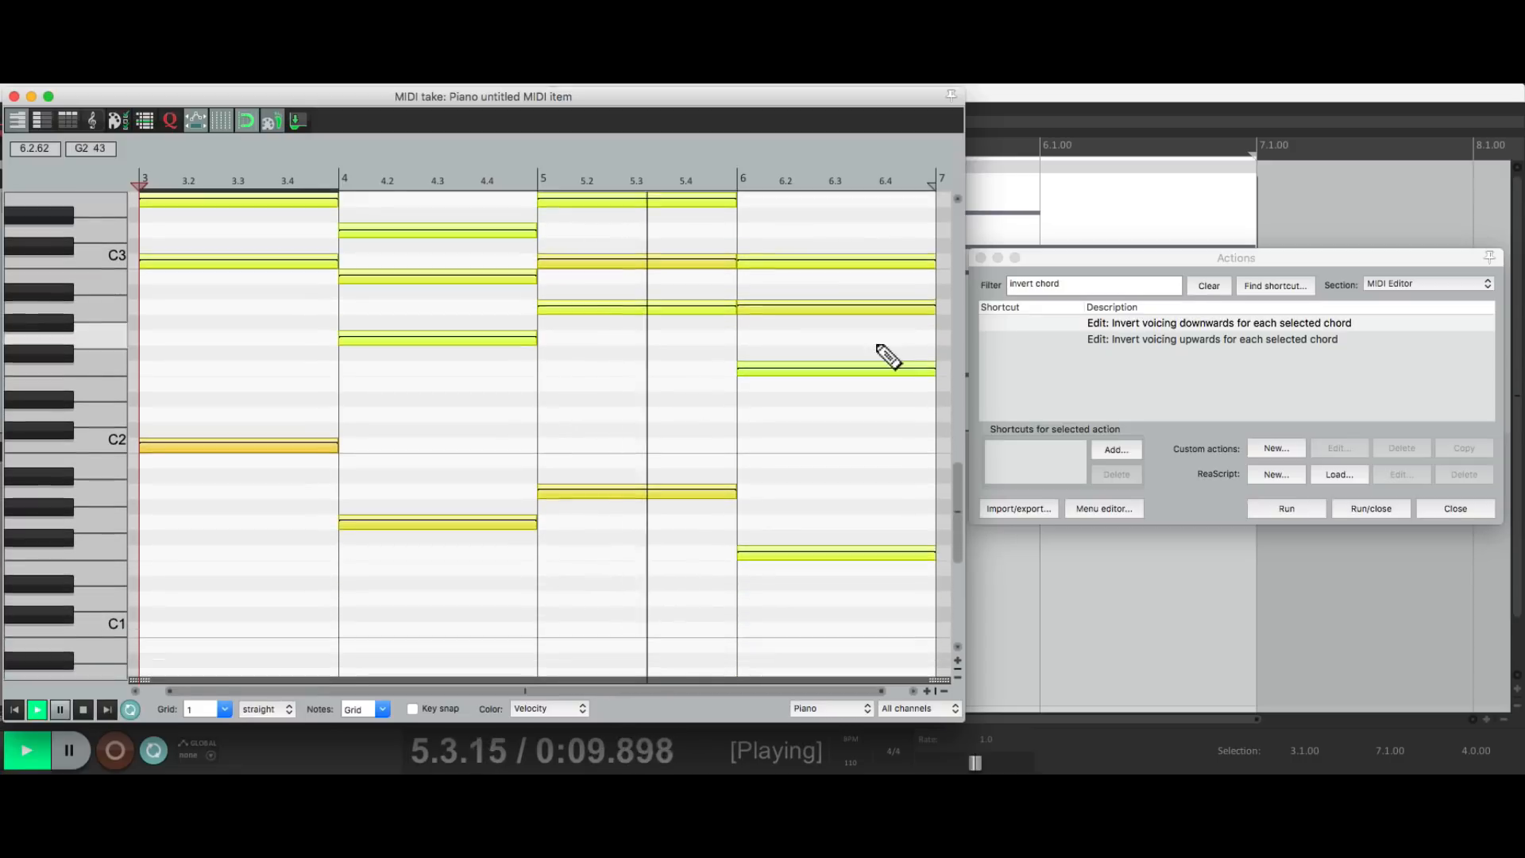
# - Run "Invert voicing upwards for each selected chord" repeatedly until the first chord's lowest note is C4, stopping playback along the way
pyautogui.click(1134, 337)
pyautogui.click(1279, 508)
pyautogui.click(1279, 506)
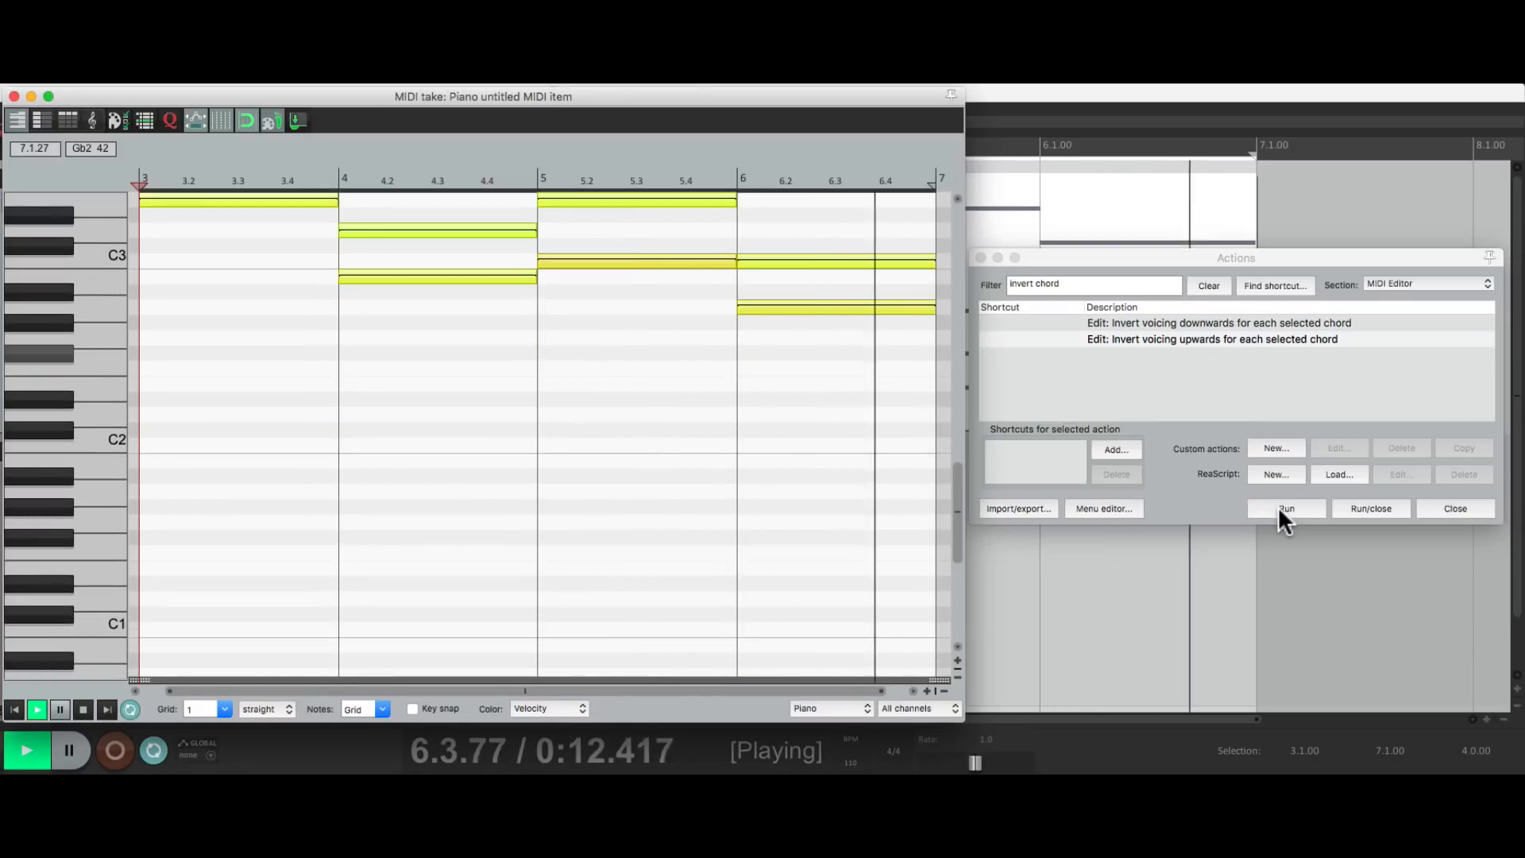
pyautogui.press('space')
pyautogui.scroll(4, 585, 524)
pyautogui.scroll(1, 588, 525)
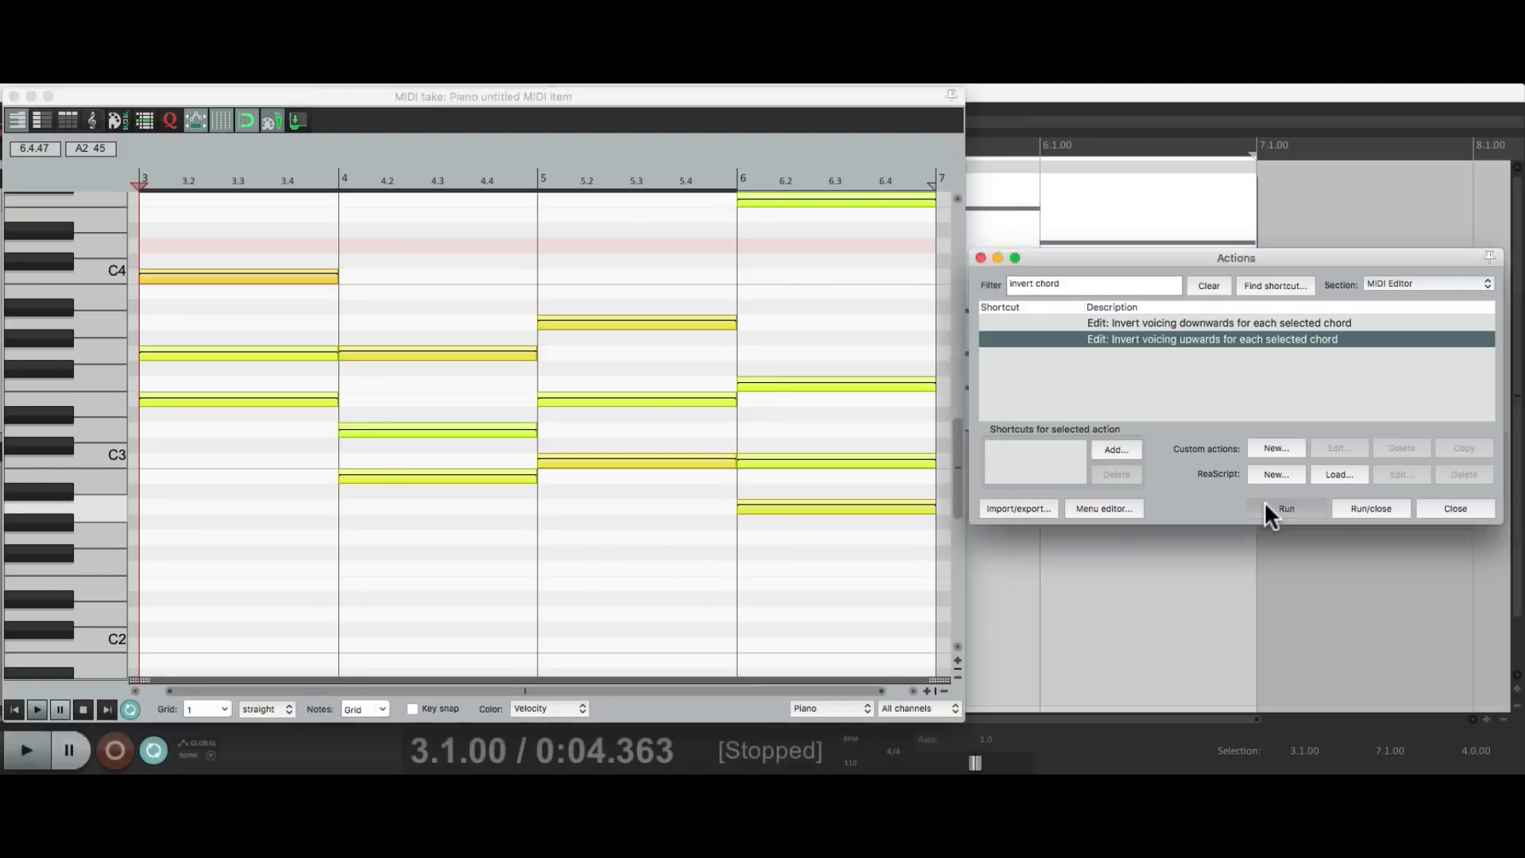
pyautogui.click(1265, 506)
pyautogui.click(1266, 506)
pyautogui.scroll(4, 670, 511)
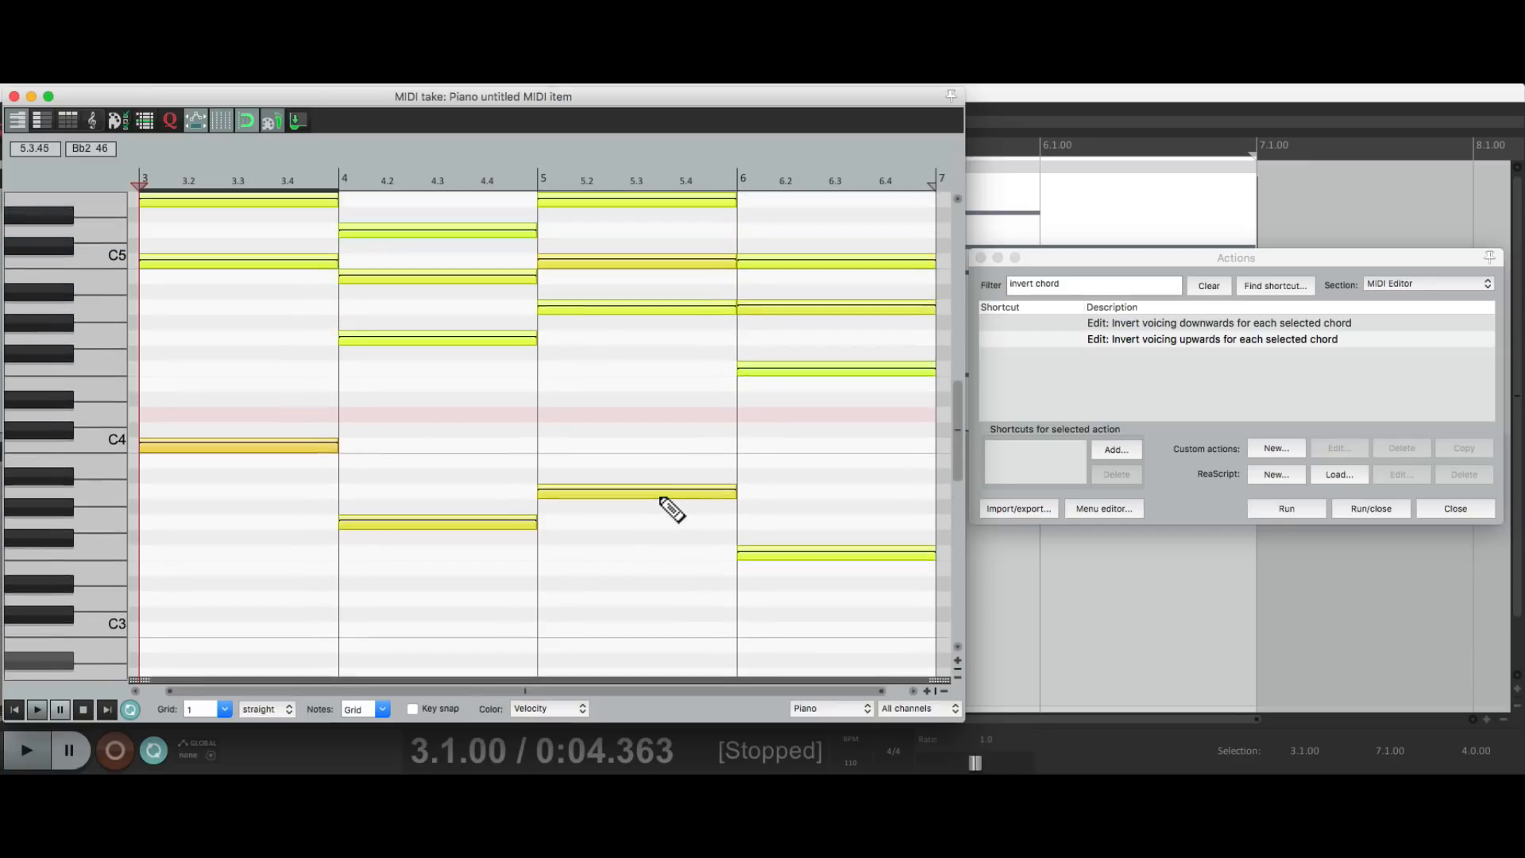
pyautogui.scroll(3, 671, 509)
# - Play the piano progression from measure 3 to hear its current voicing, and stop it
pyautogui.press('space')
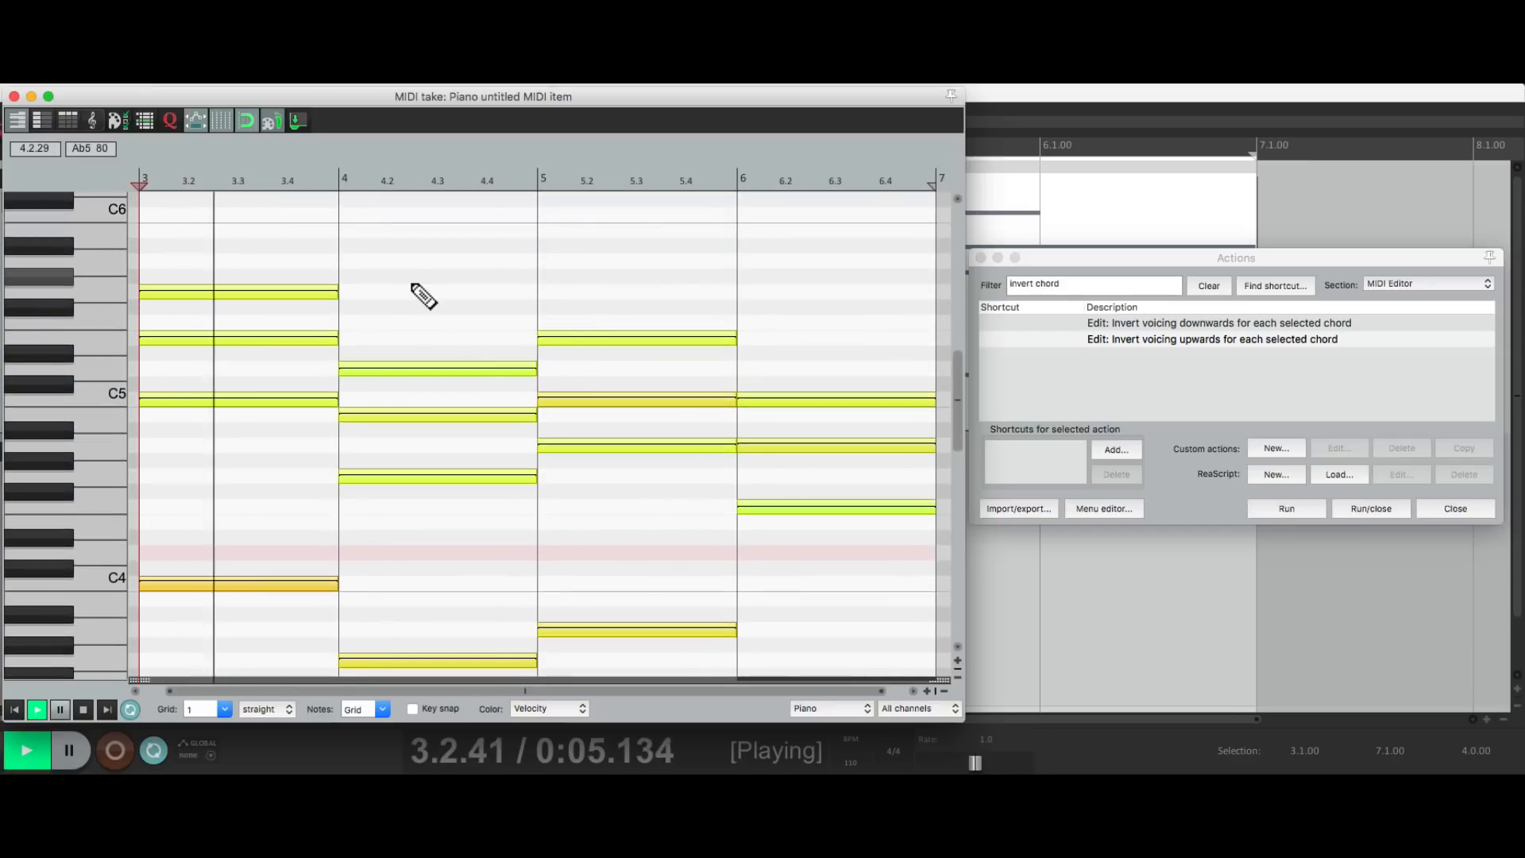
pyautogui.scroll(-1, 444, 292)
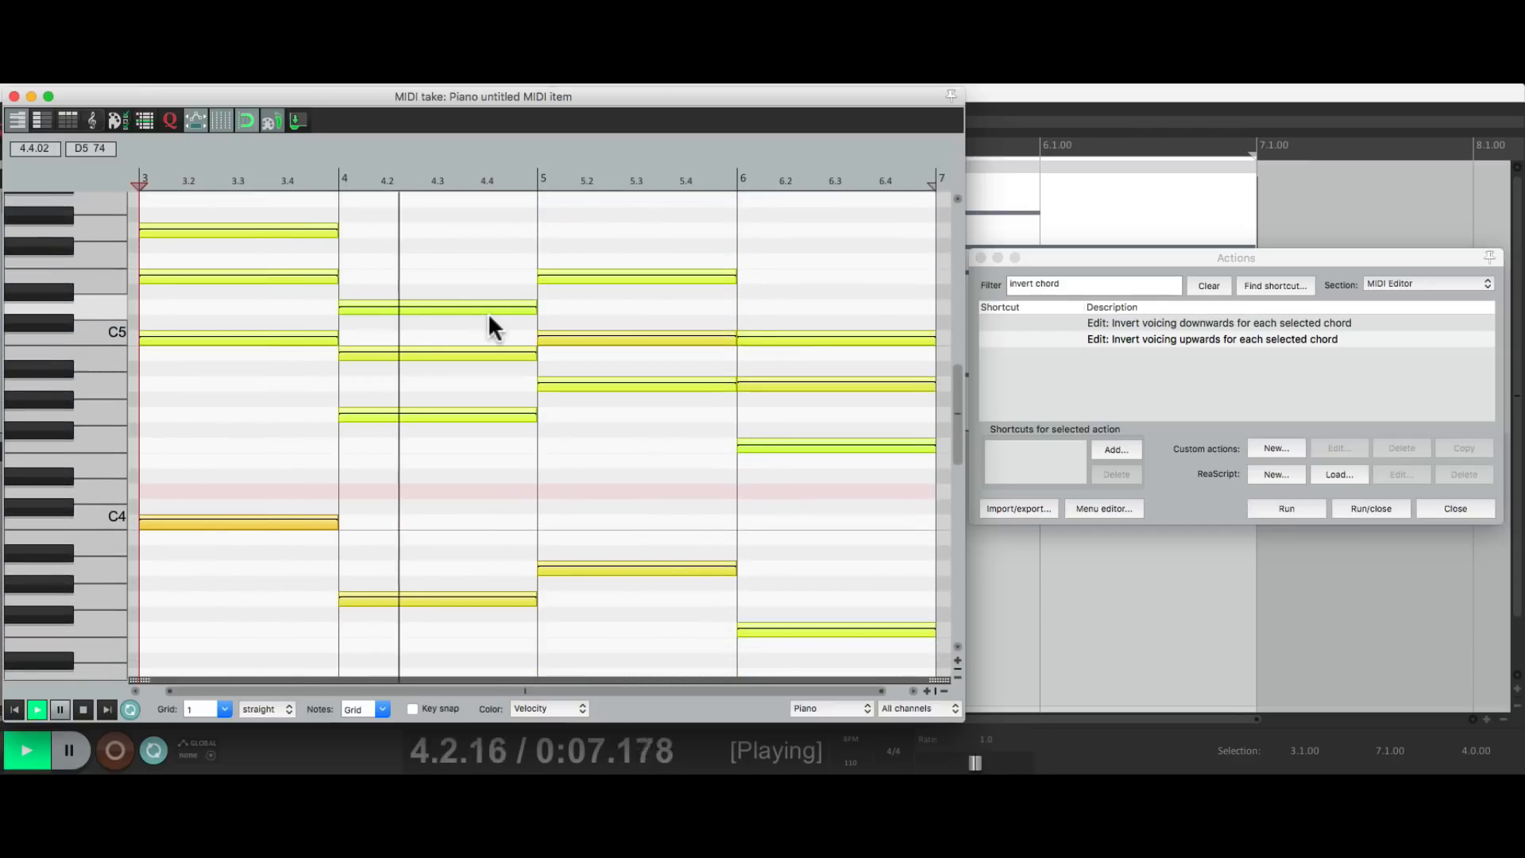
pyautogui.press('space')
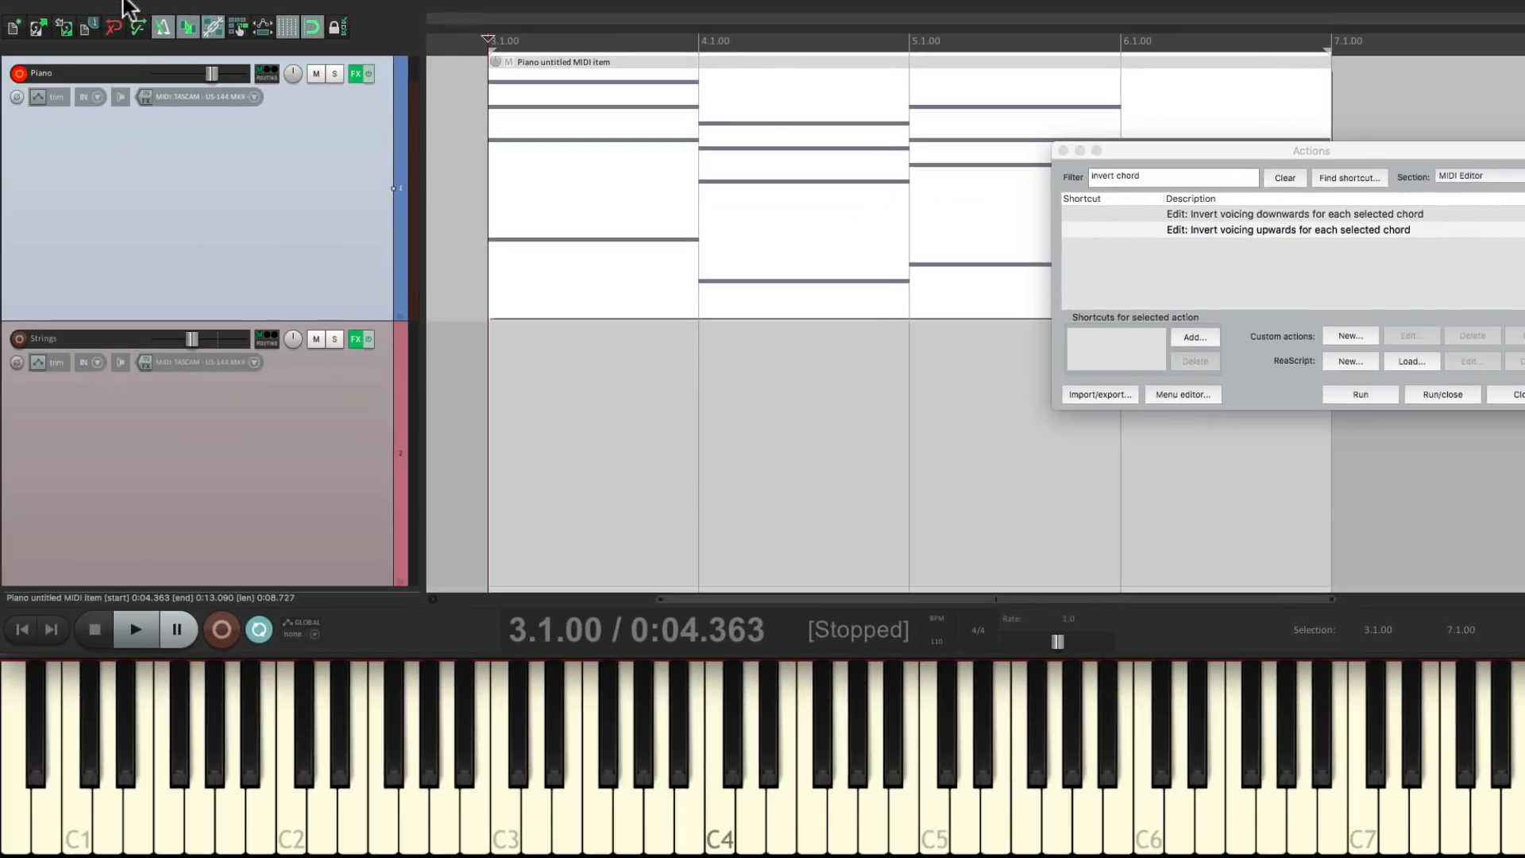
# - Copy the Piano MIDI item to the Strings track at measure 3 and delete each chord's lowest note in the copy
pyautogui.moveTo(628, 159); pyautogui.dragTo(670, 445)
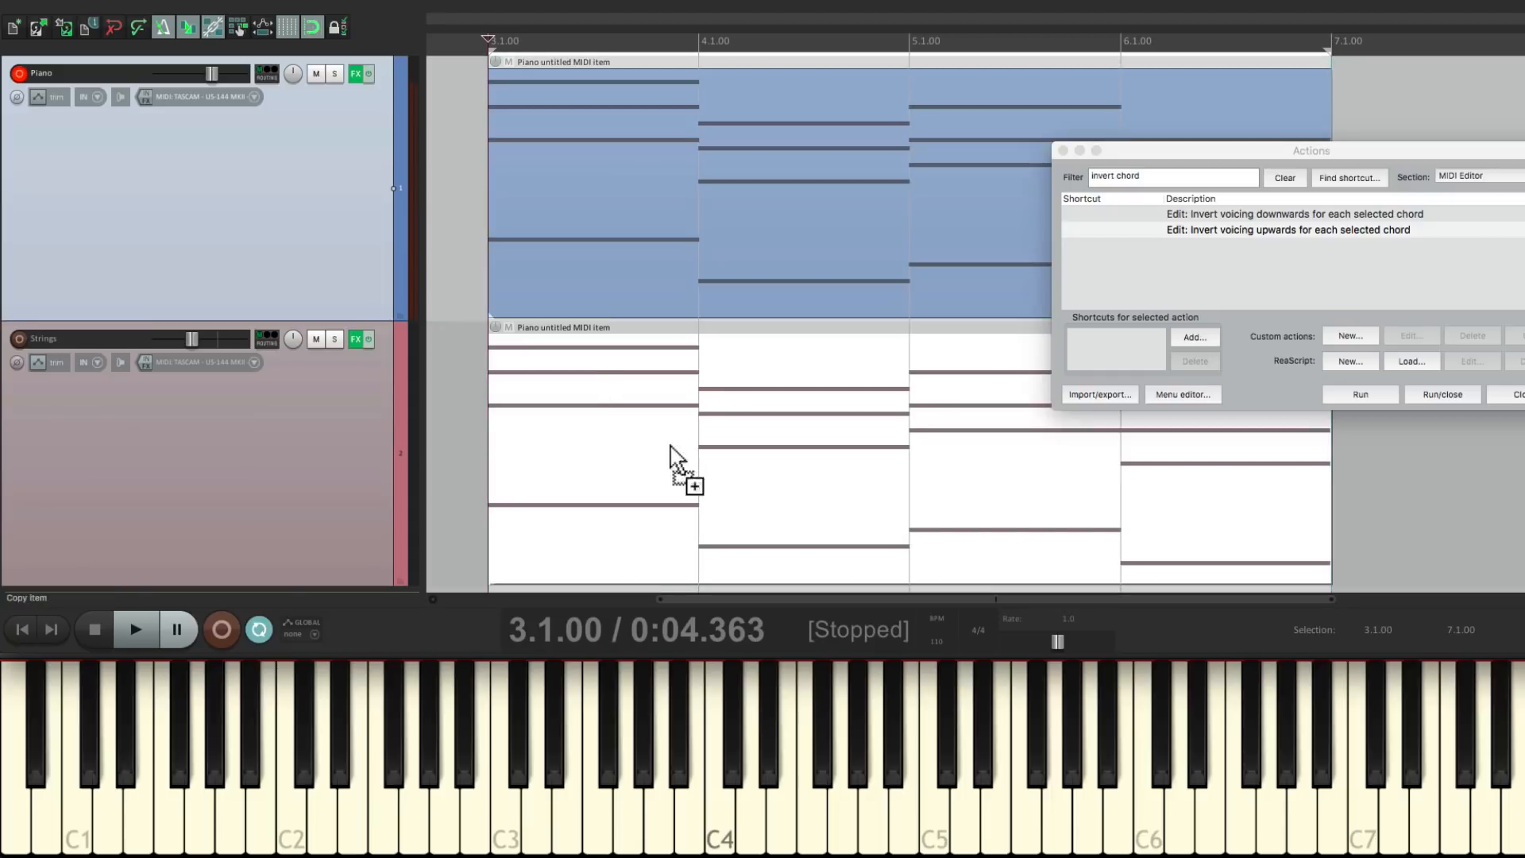
pyautogui.doubleClick(607, 392)
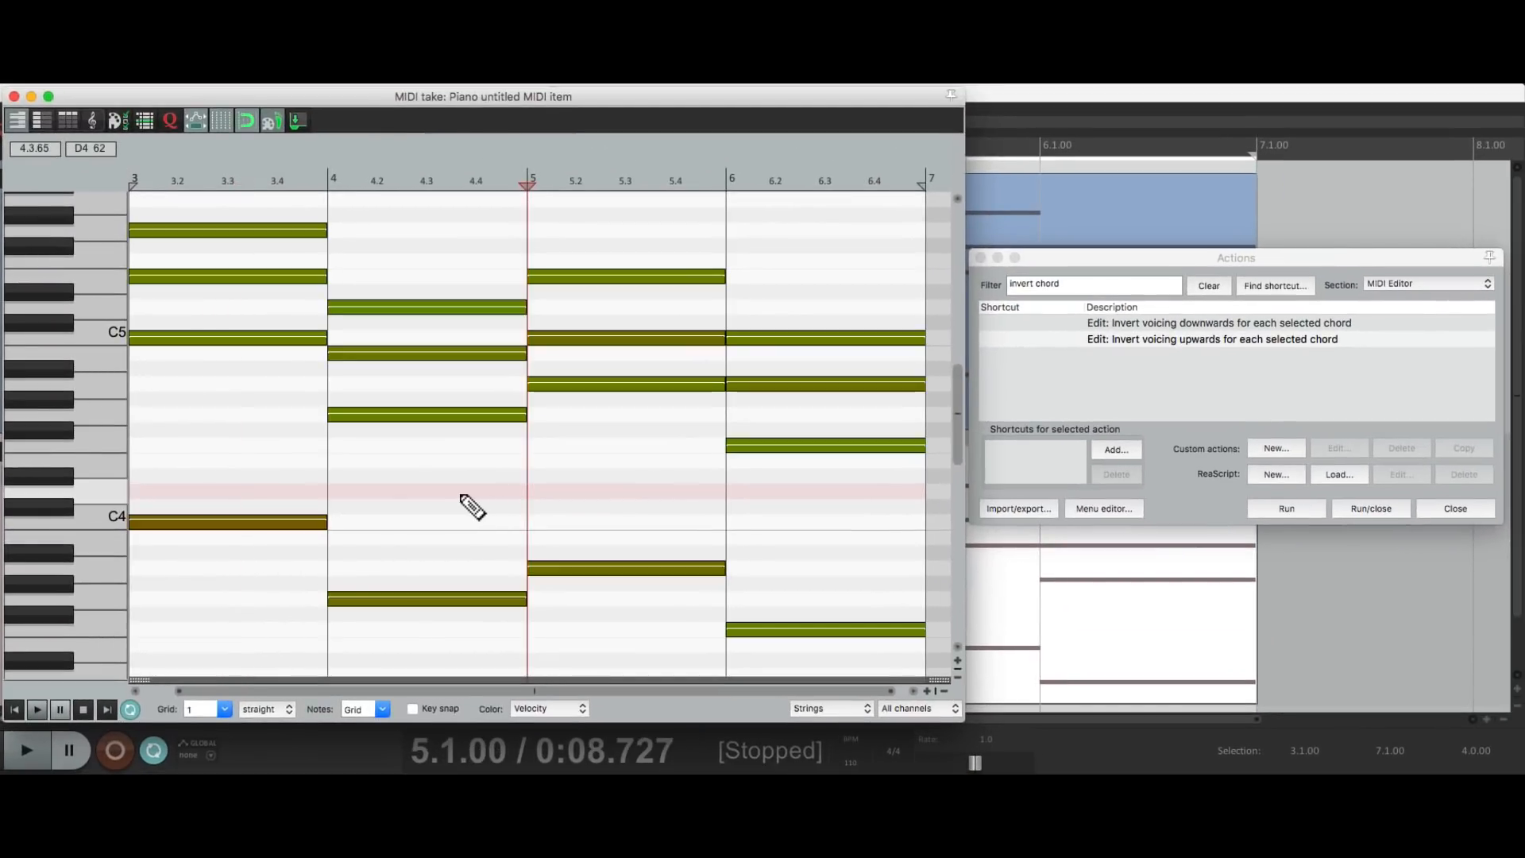
pyautogui.moveTo(280, 494); pyautogui.dragTo(807, 488)
pyautogui.press('Delete')
pyautogui.scroll(5, 683, 576)
pyautogui.scroll(3, 691, 586)
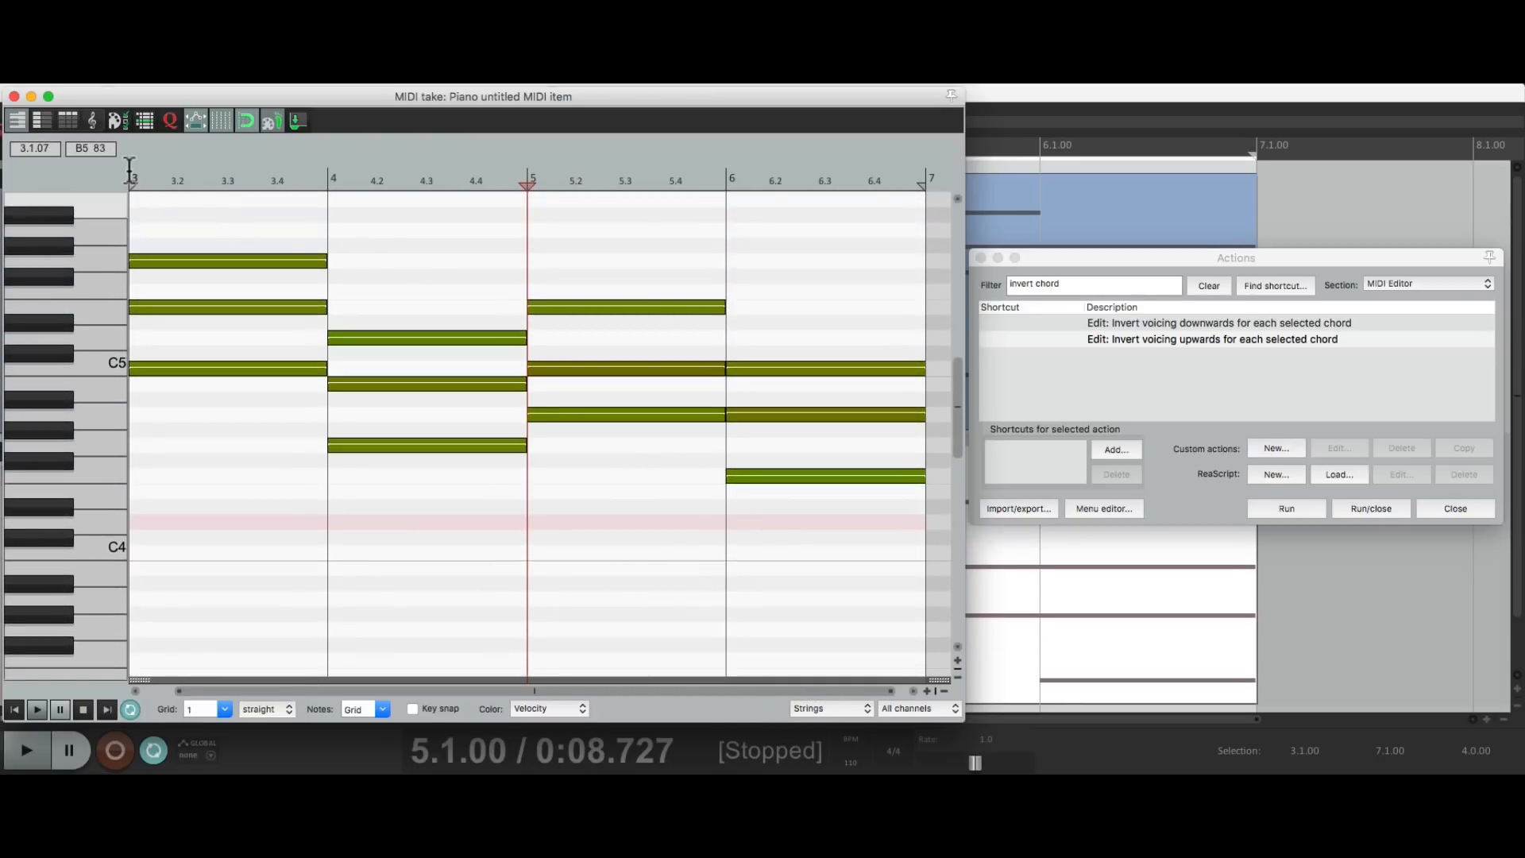
# - Play the three-note strings chords together with the piano from measure 3, and stop playback
pyautogui.click(131, 174)
pyautogui.press('space')
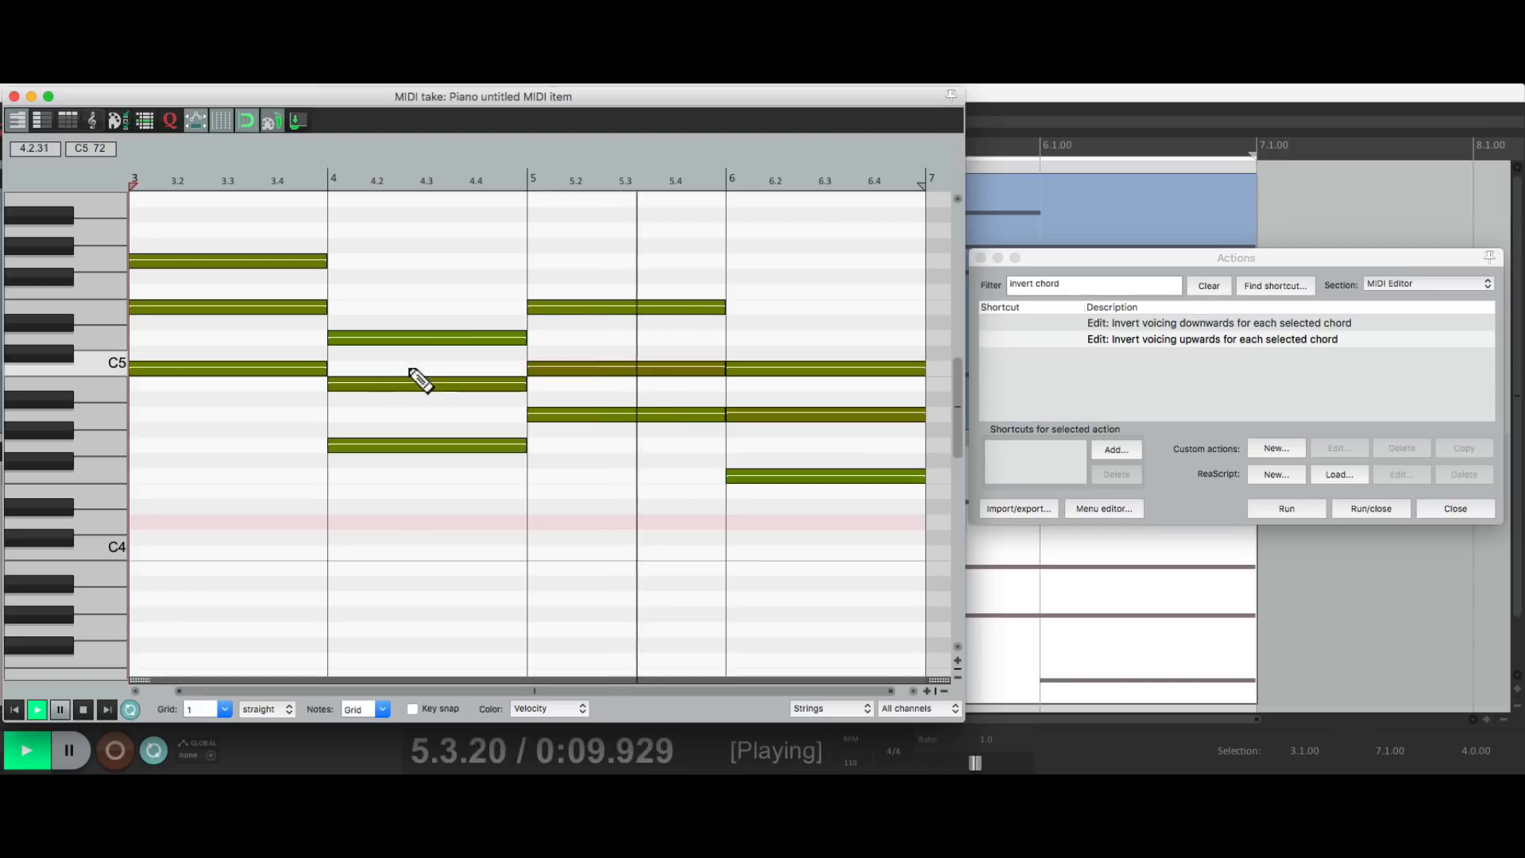
pyautogui.press('space')
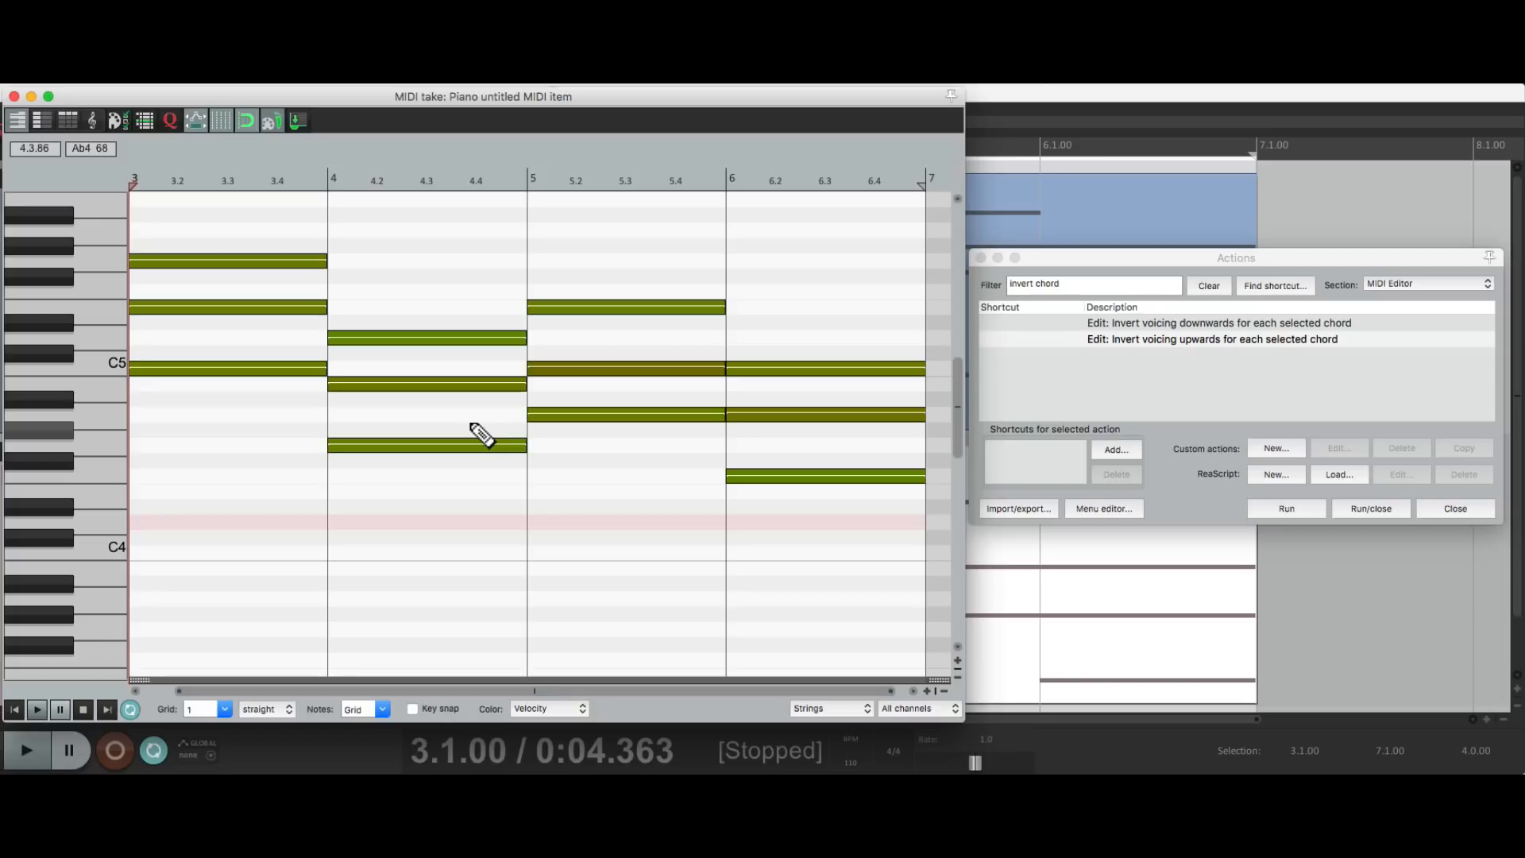
# - Select all the strings notes and run "Invert voicing downwards for each selected chord" four times, with playback running after the first
pyautogui.press('super+a')
pyautogui.click(1243, 401)
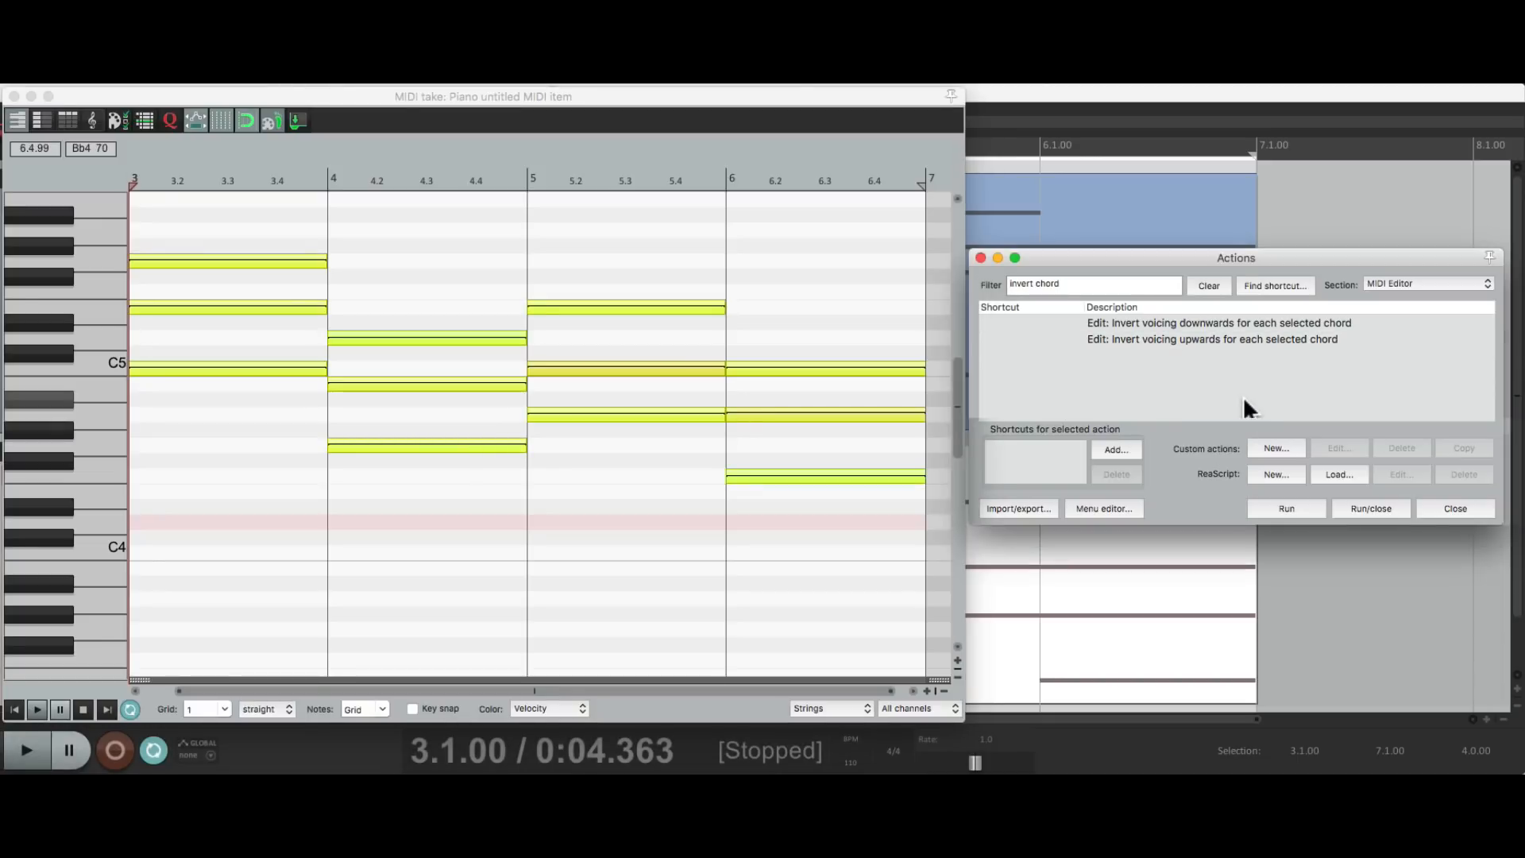
pyautogui.click(1243, 324)
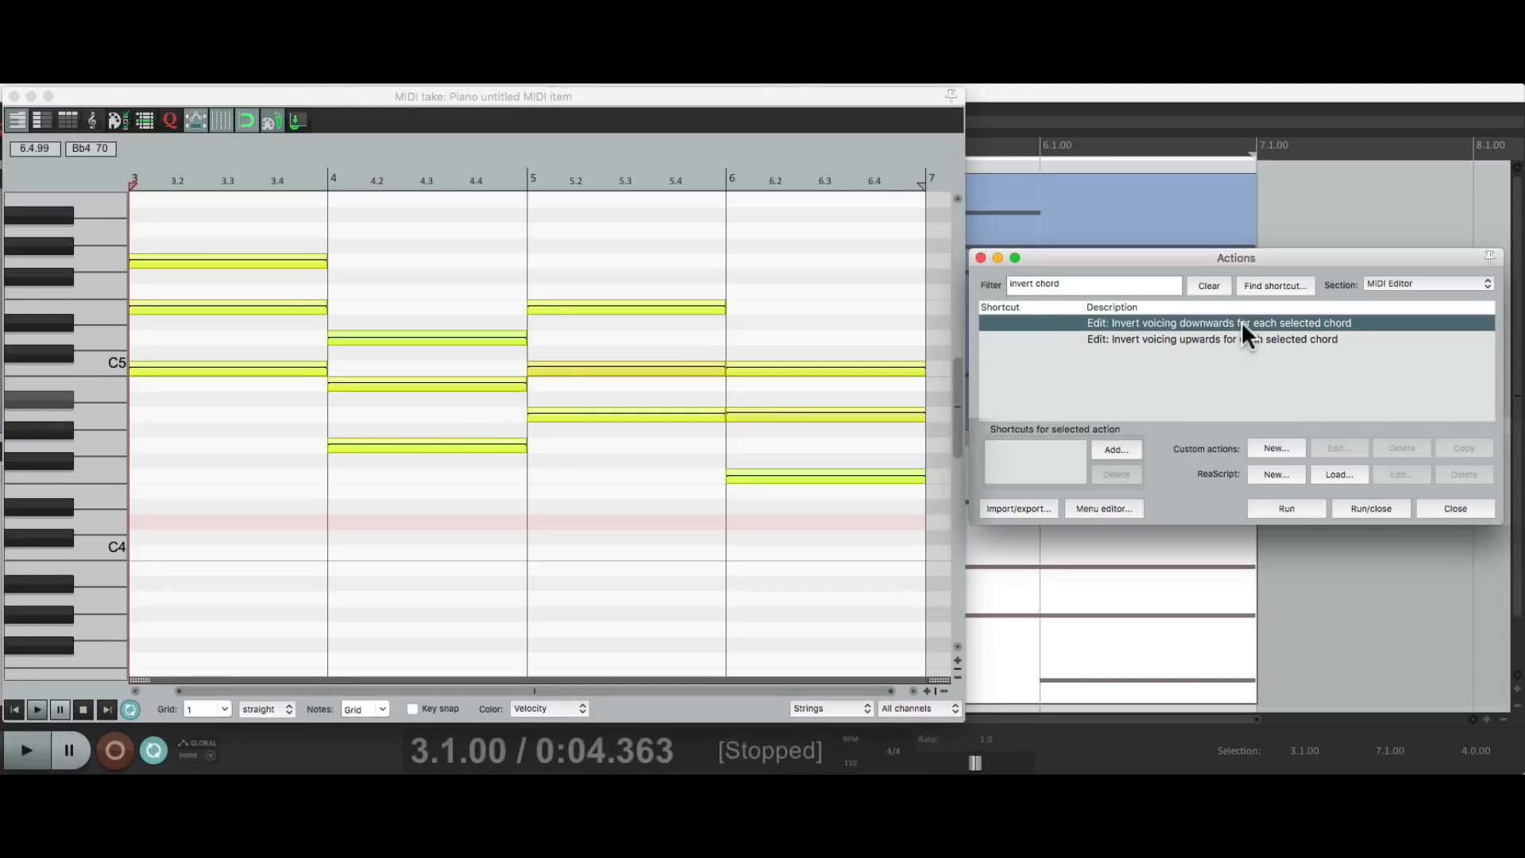
pyautogui.click(1271, 510)
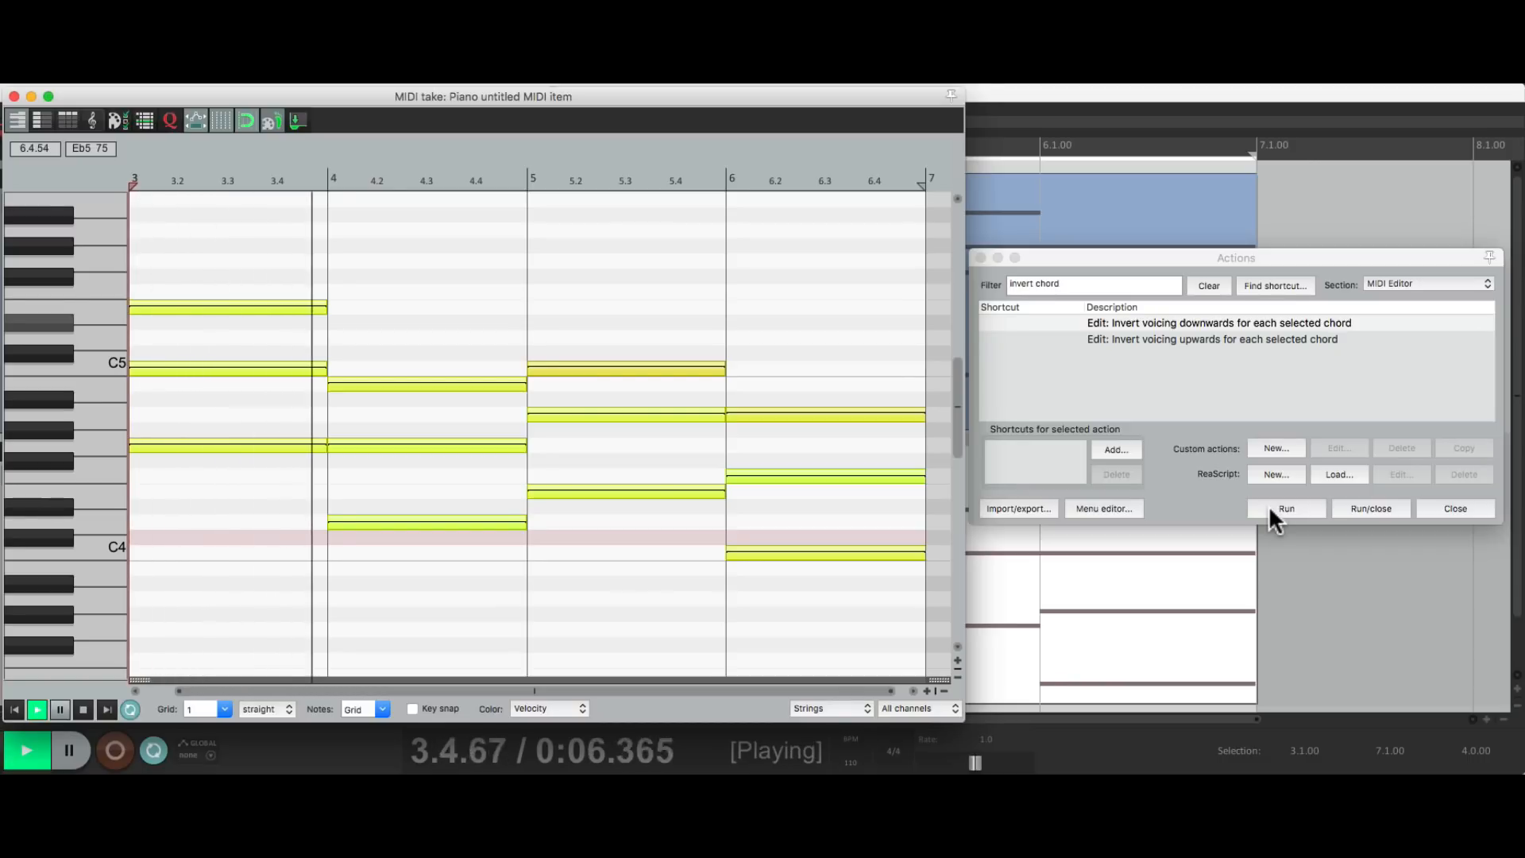
pyautogui.click(1270, 509)
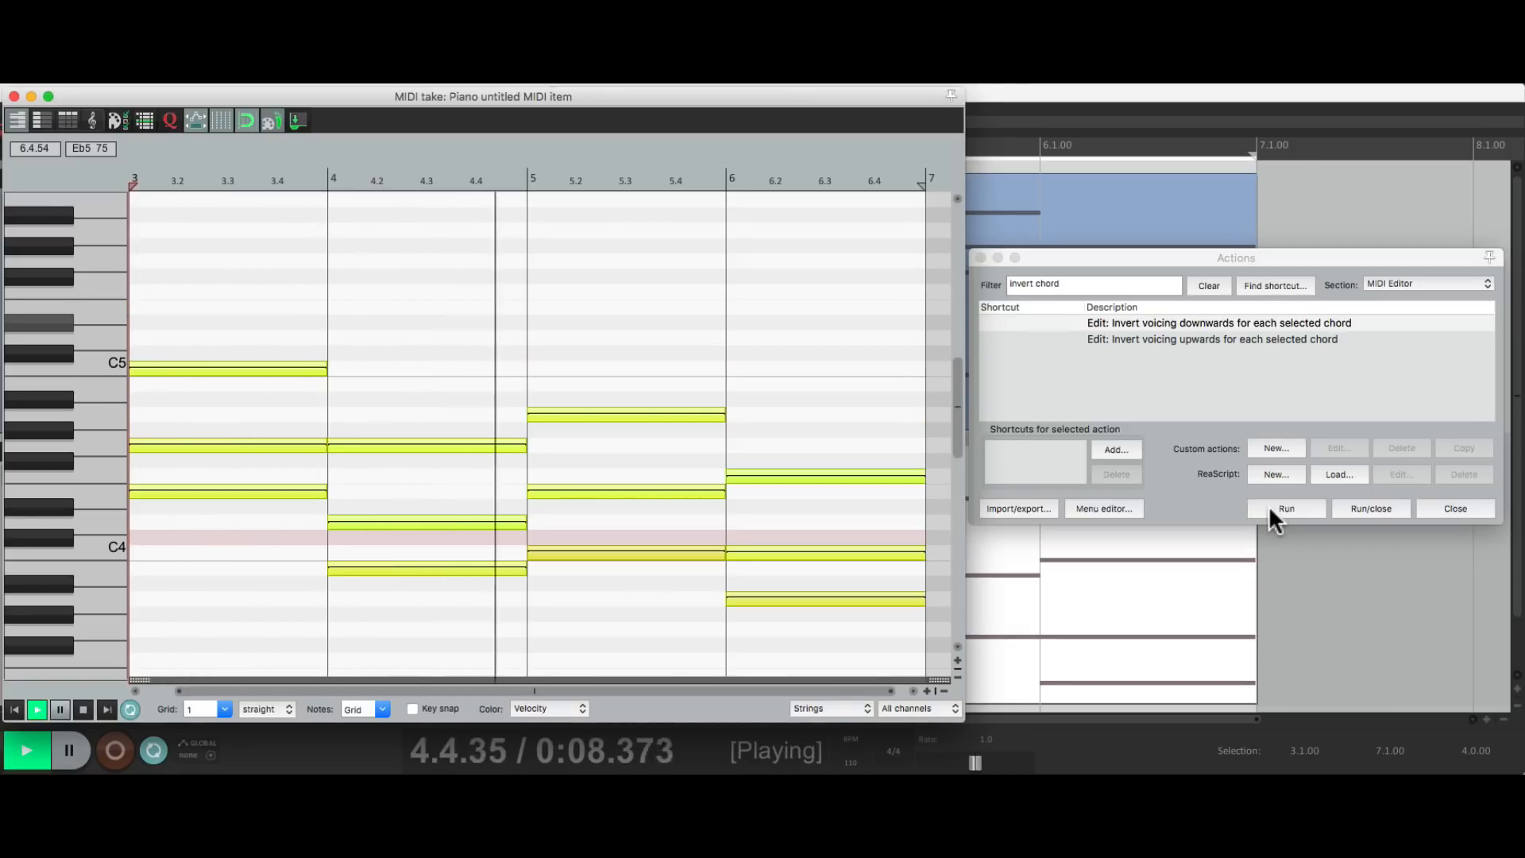
pyautogui.click(1271, 509)
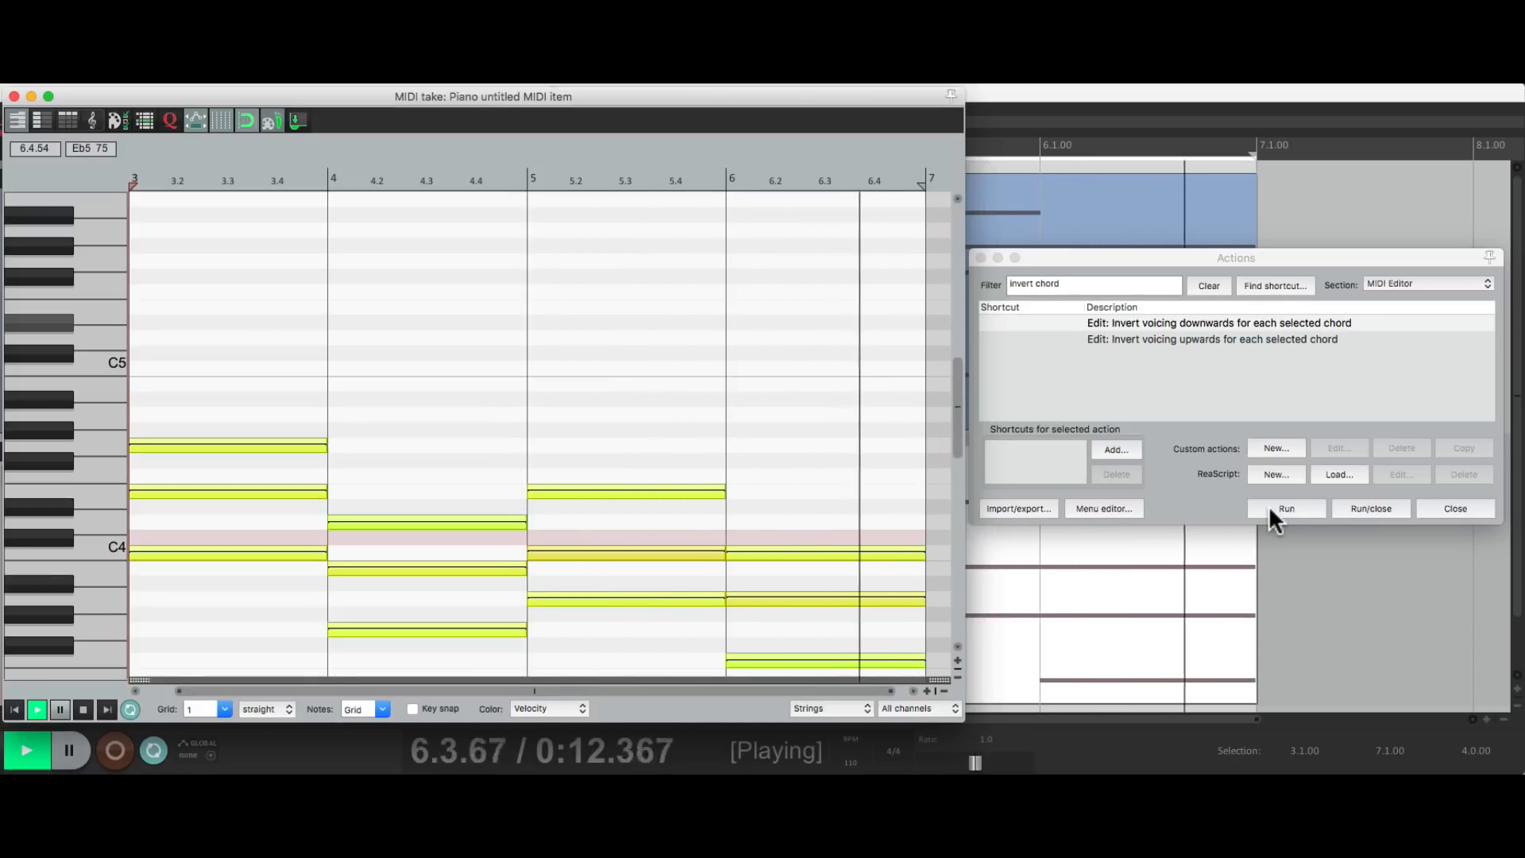
pyautogui.click(1270, 509)
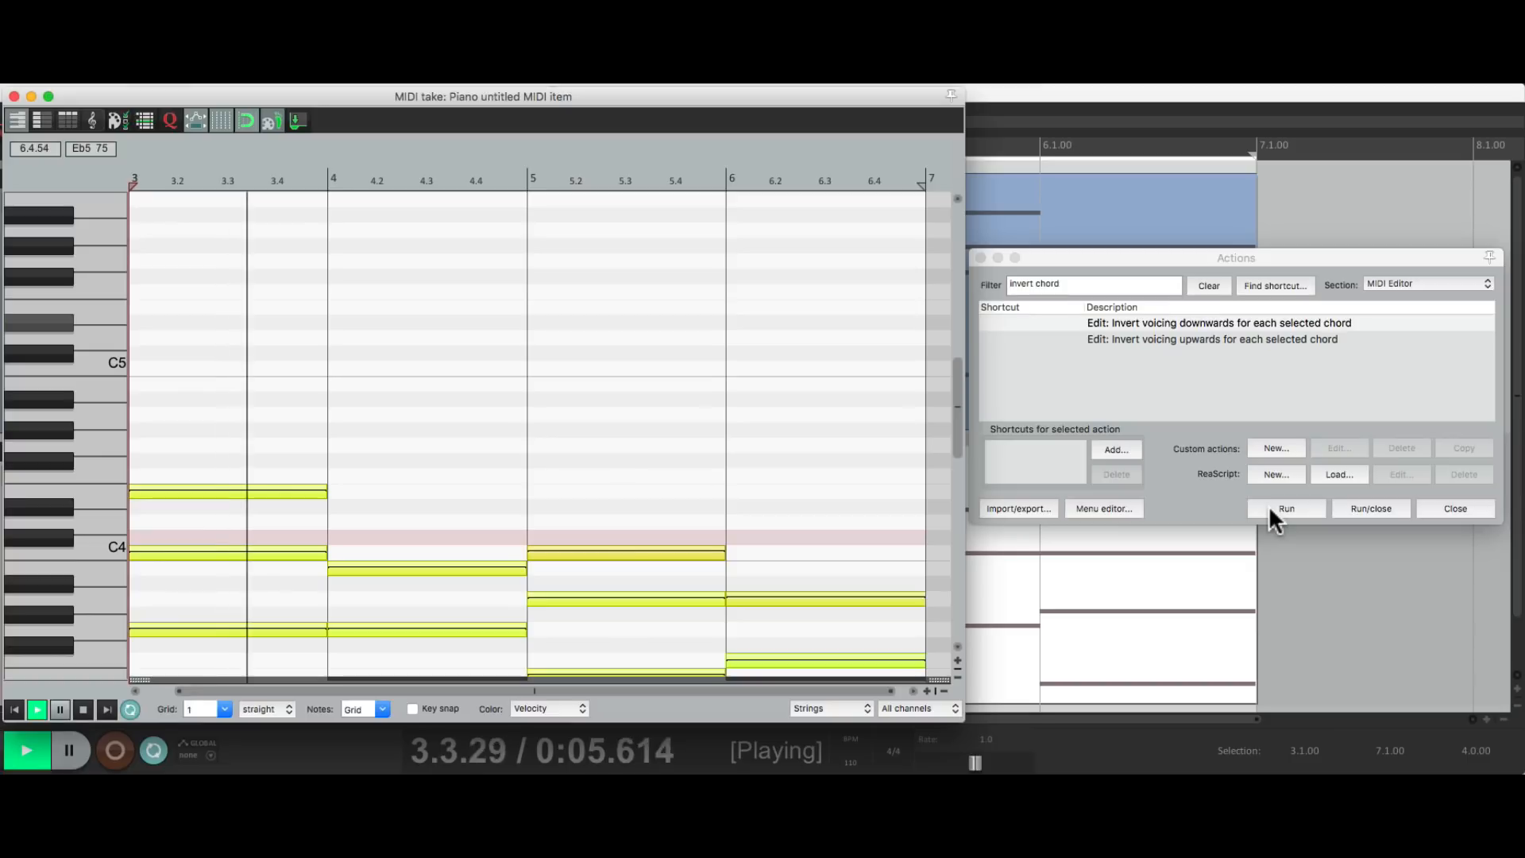
pyautogui.scroll(-4, 742, 429)
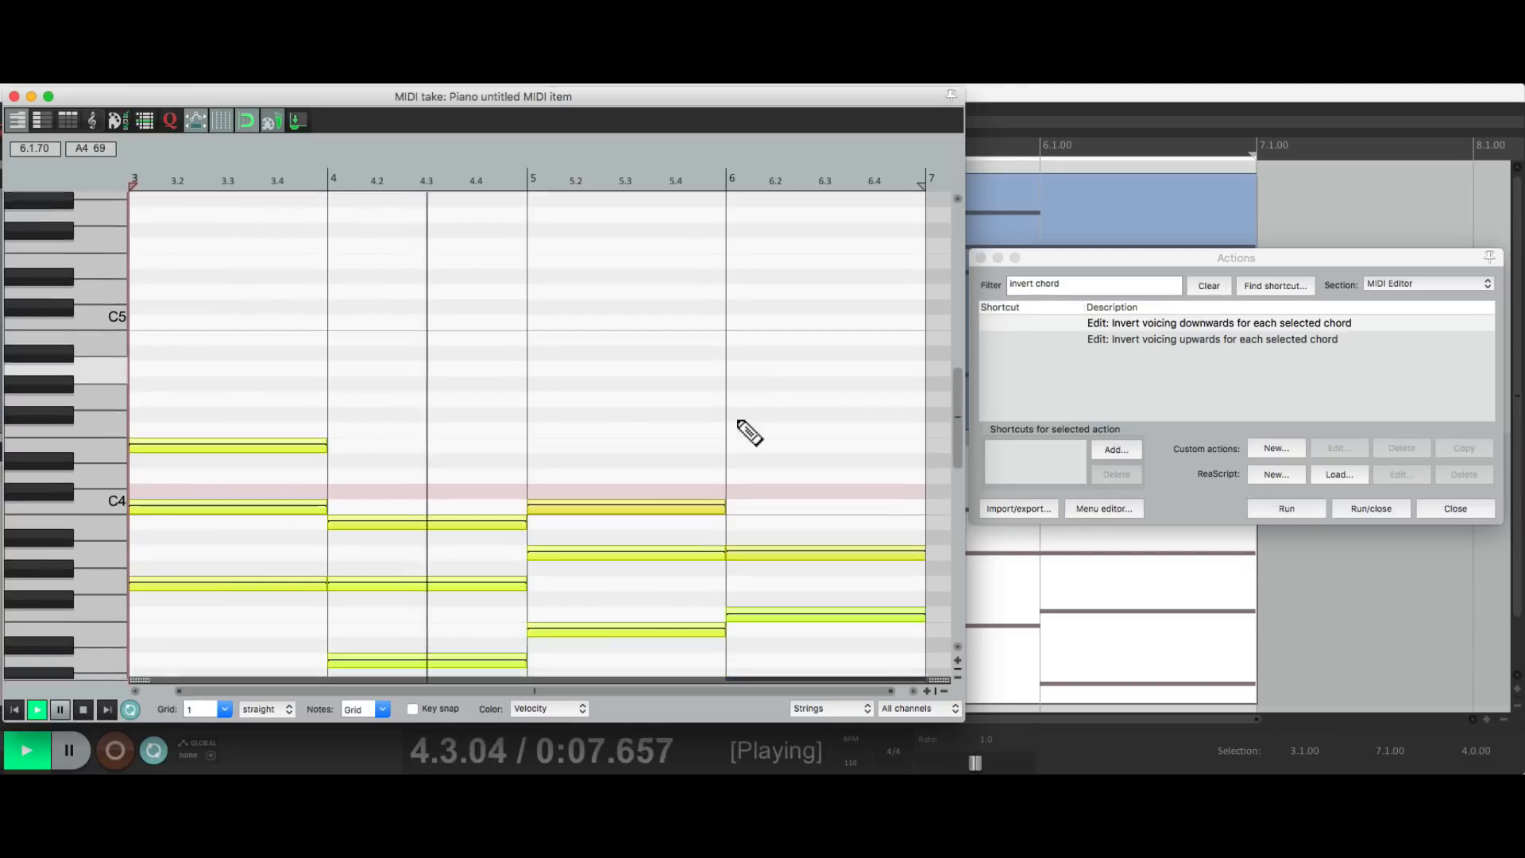
# - Stop playback and run "Invert voicing upwards for each selected chord" until measure 3's top note is C6, restarting playback after the first run
pyautogui.scroll(-2, 749, 433)
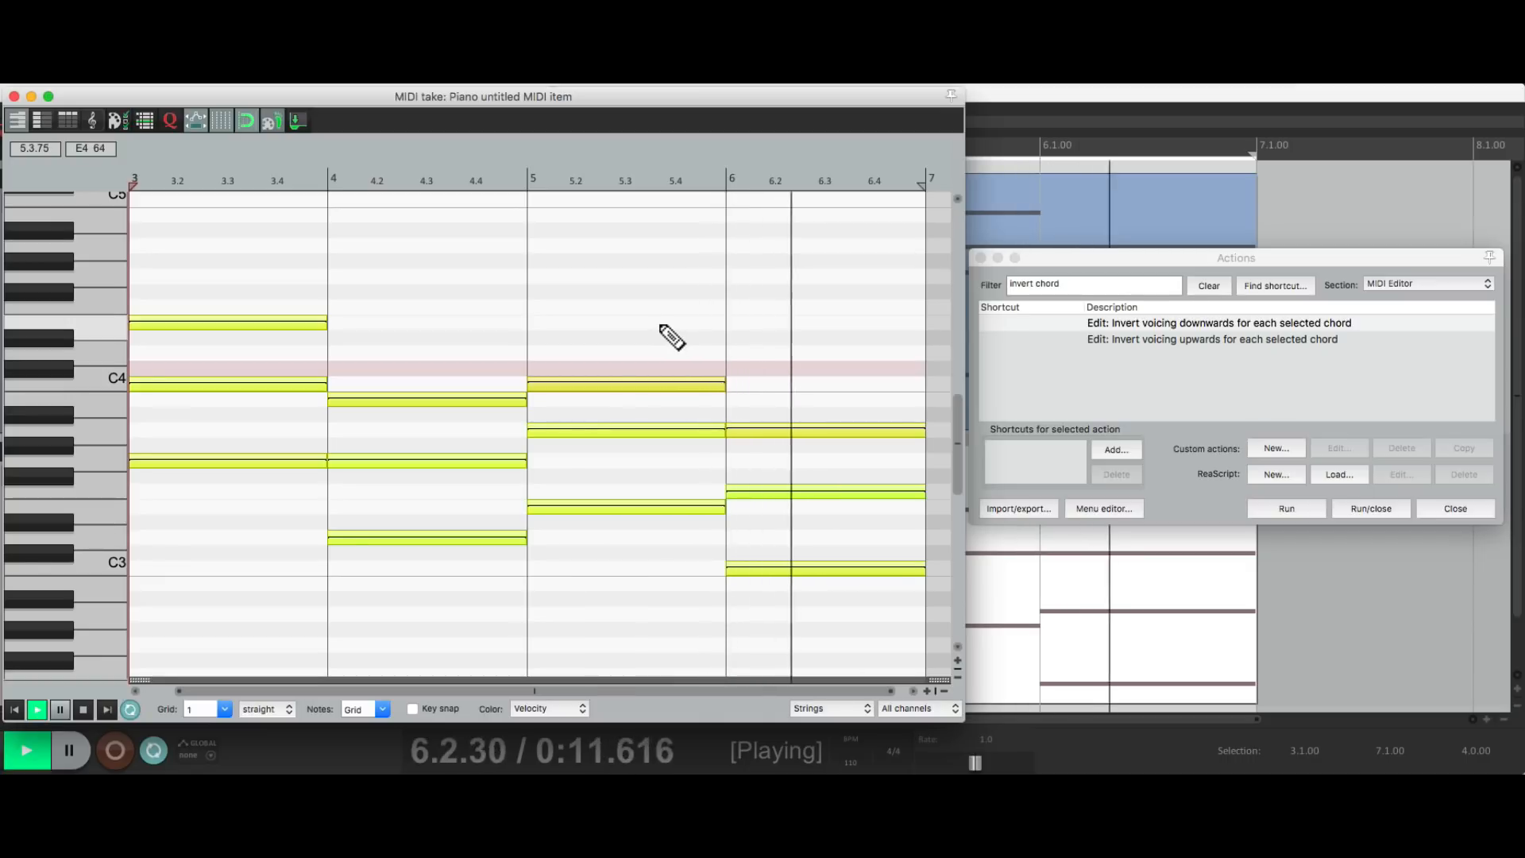
pyautogui.press('space')
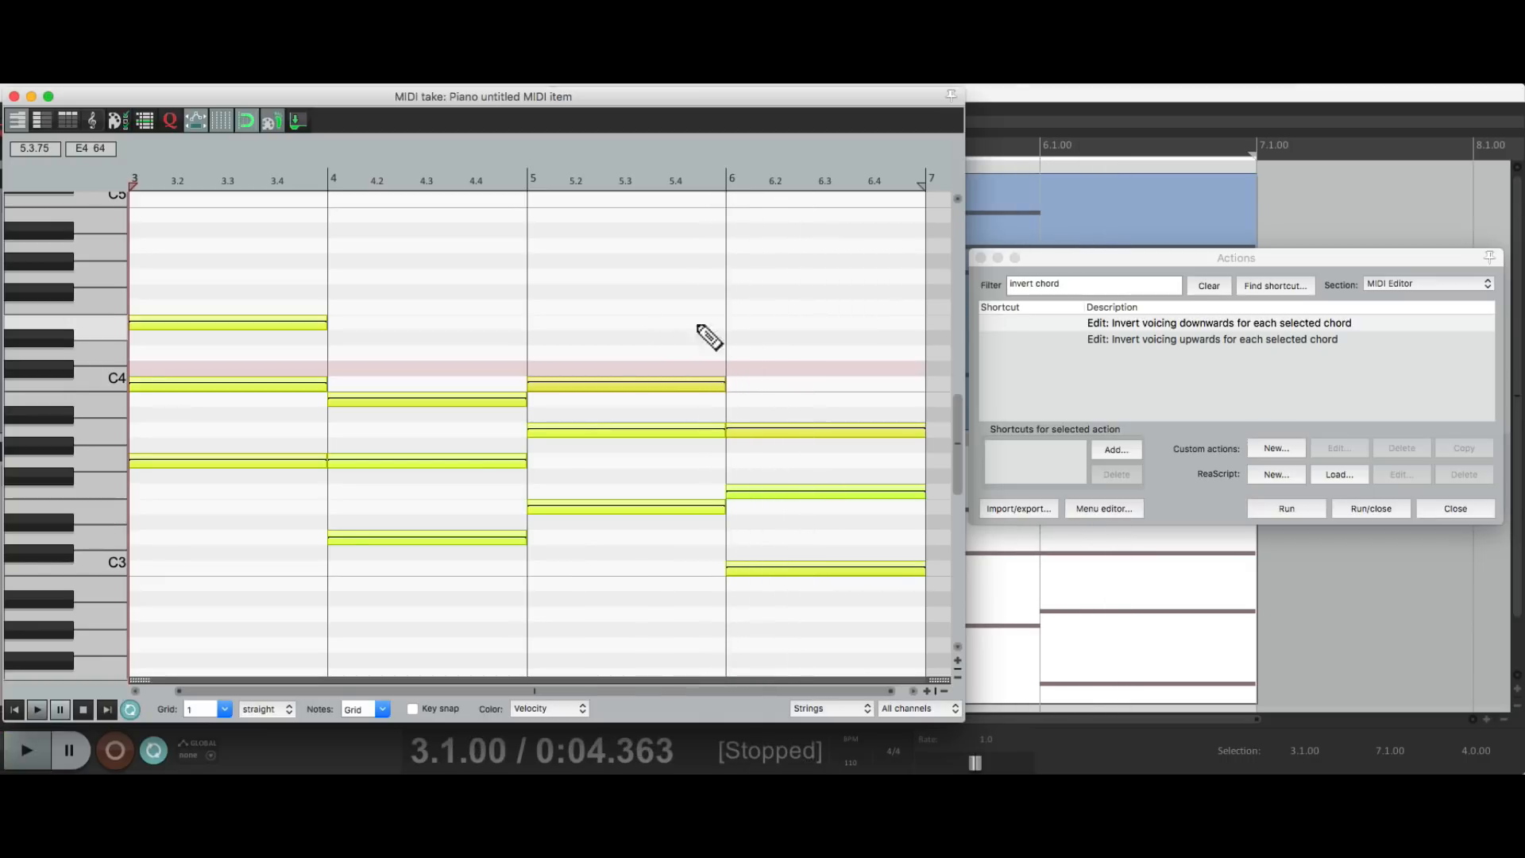
pyautogui.click(1137, 338)
pyautogui.click(1272, 501)
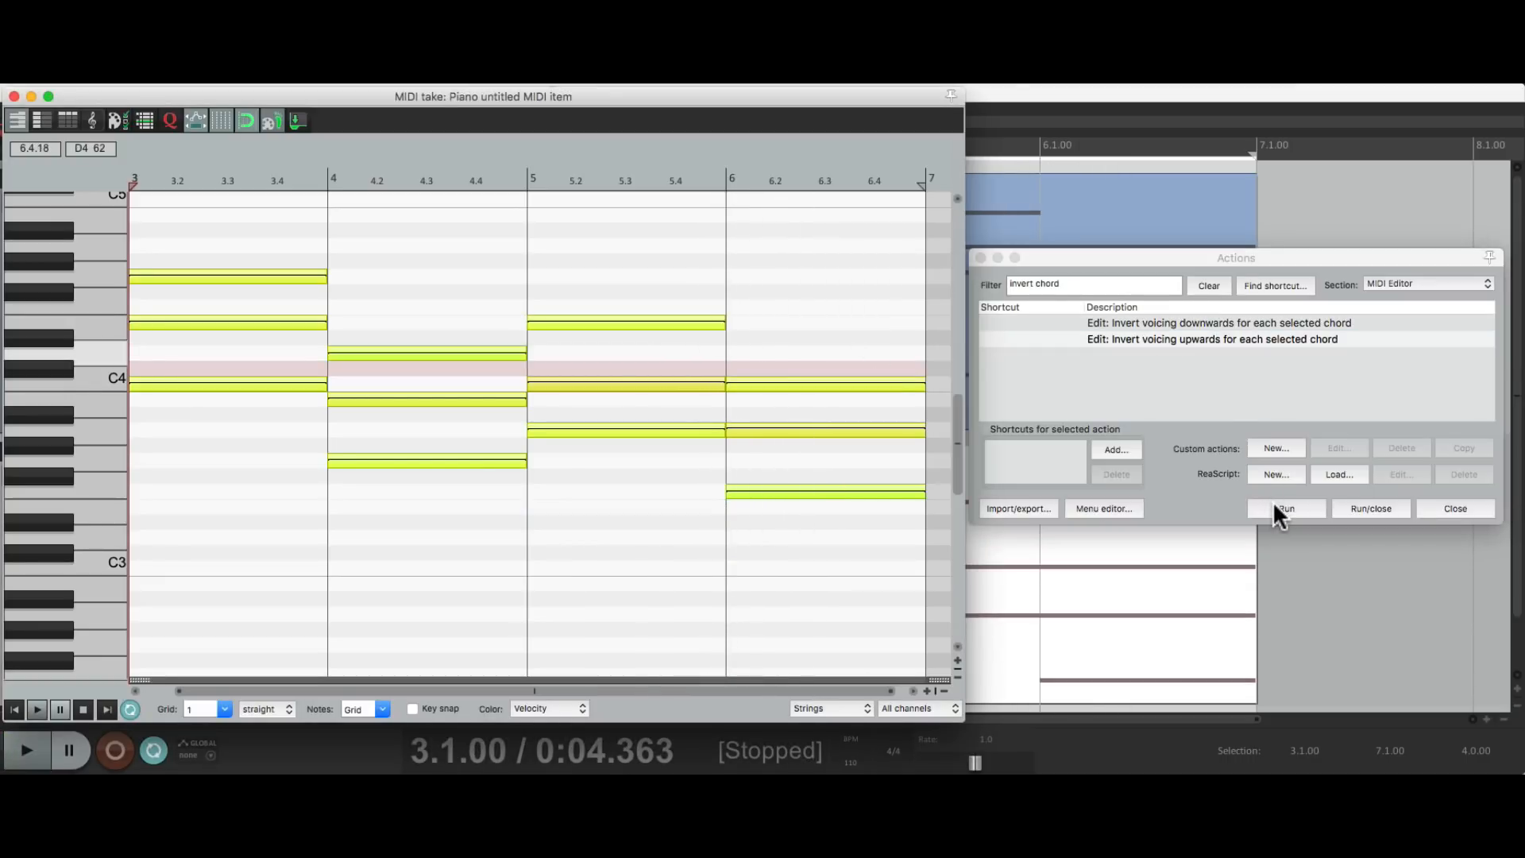
pyautogui.press('space')
pyautogui.click(1272, 500)
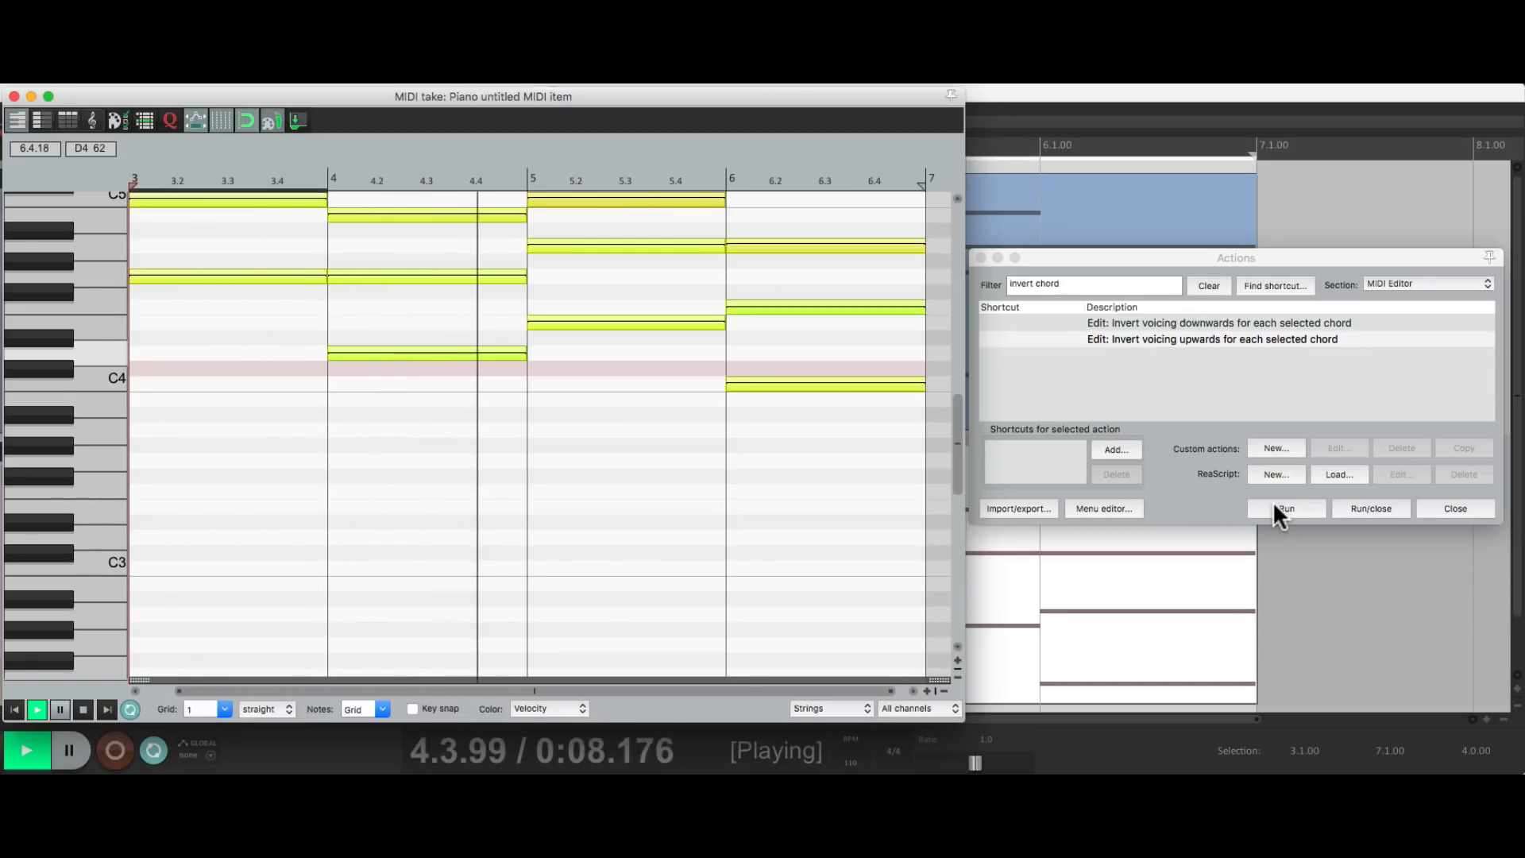
pyautogui.click(1272, 501)
pyautogui.click(1272, 500)
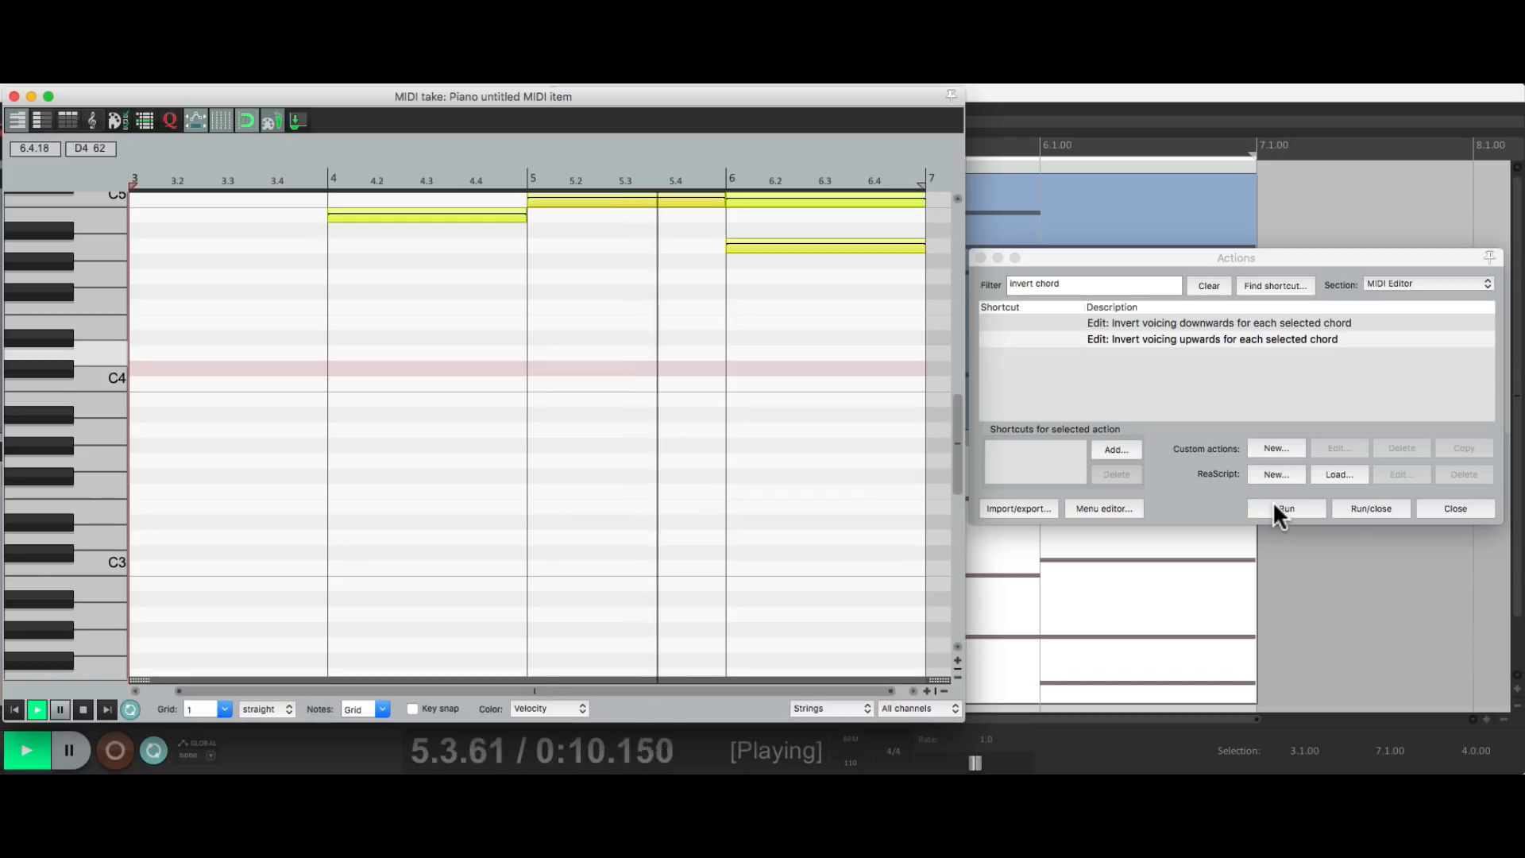
# - Invert the selected strings chords upwards four more times, restarting playback before the last inversion
pyautogui.scroll(5, 727, 470)
pyautogui.scroll(3, 727, 468)
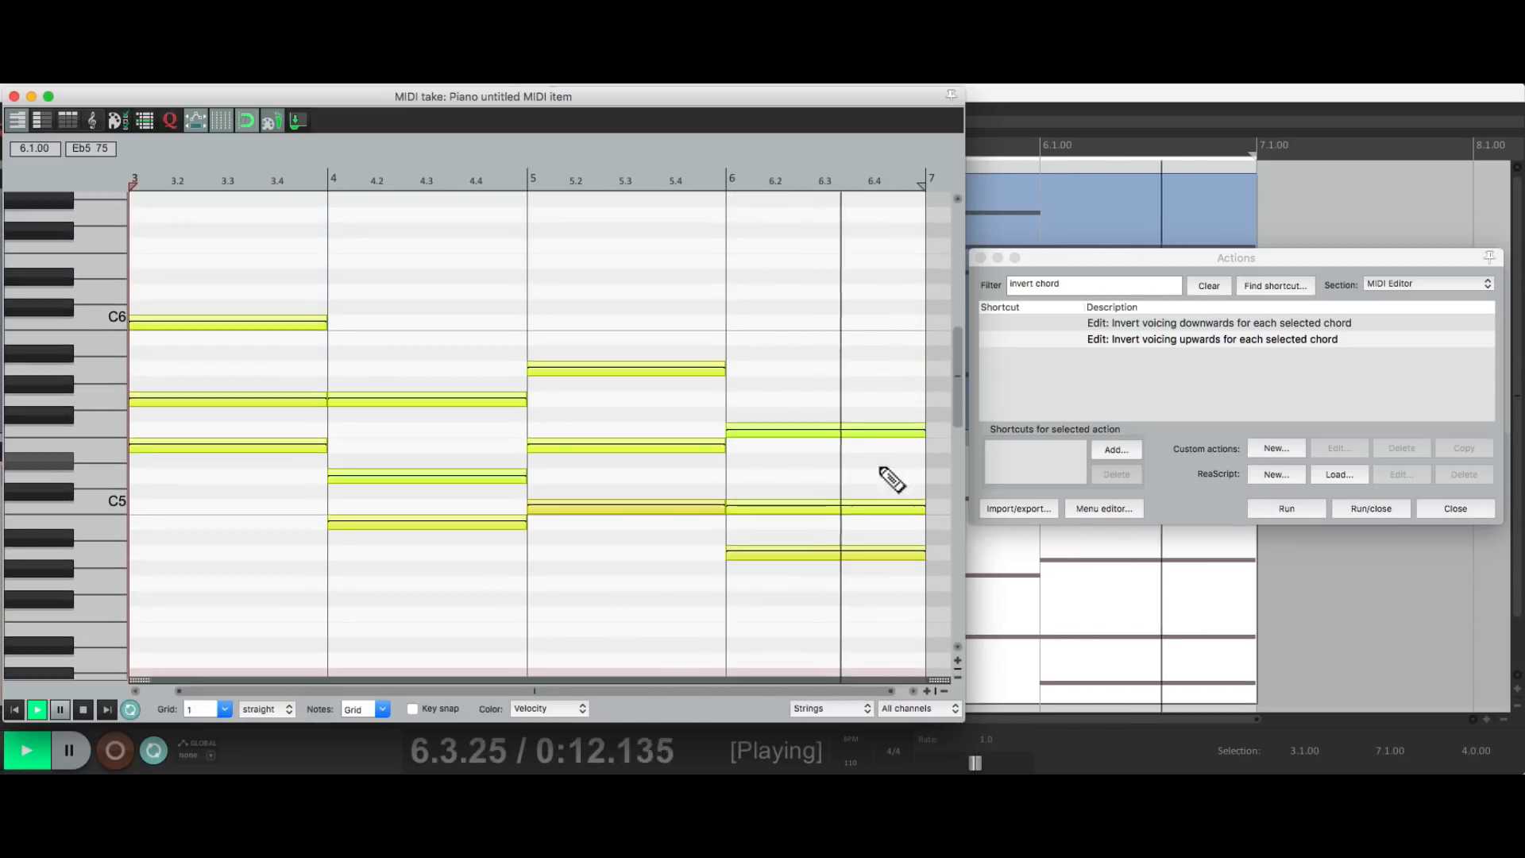
pyautogui.click(1265, 502)
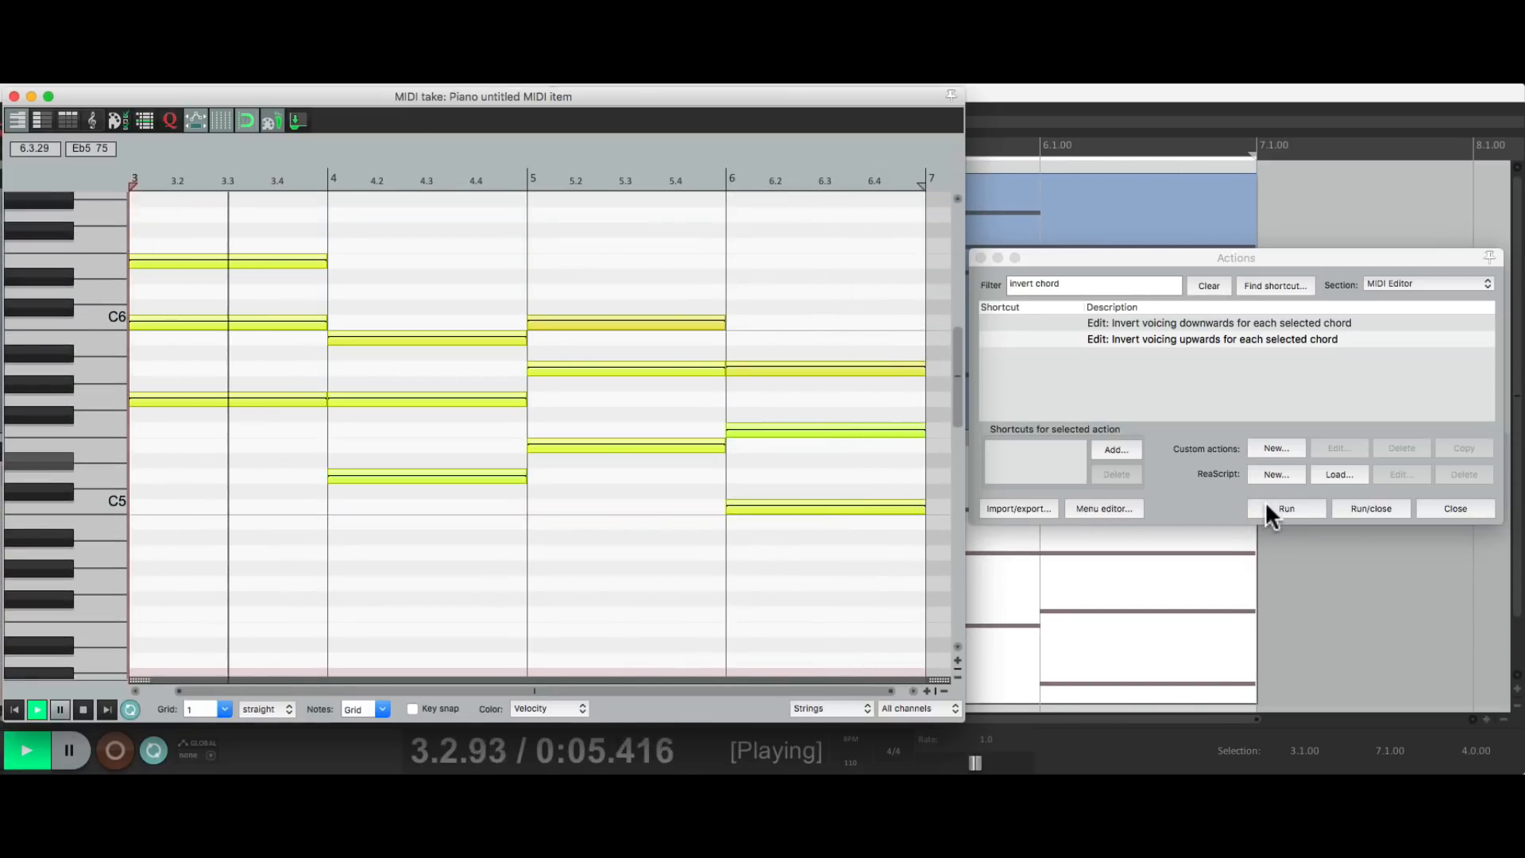
pyautogui.click(1265, 502)
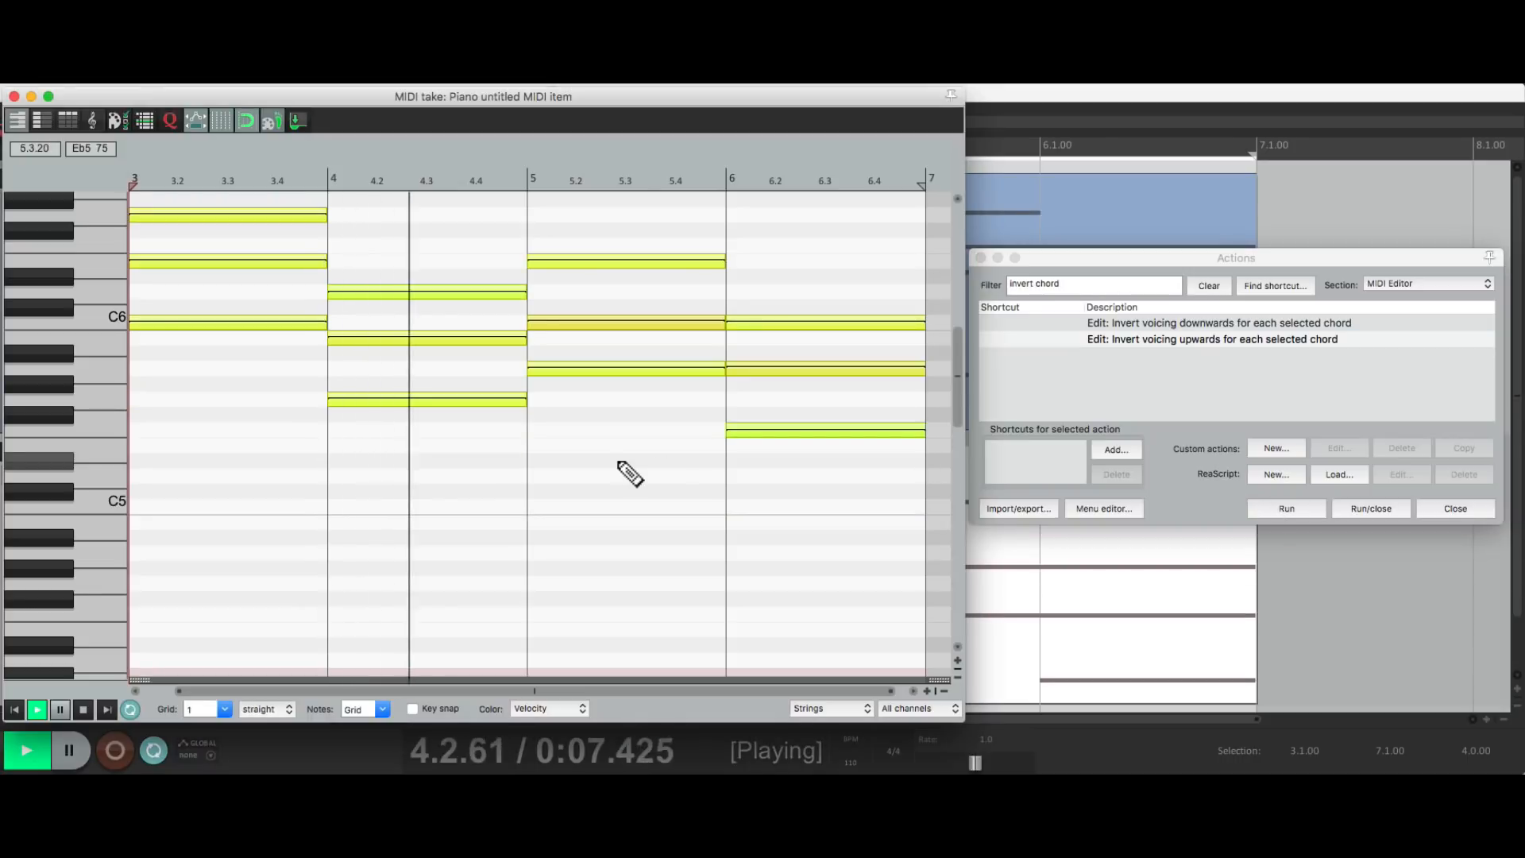
pyautogui.scroll(3, 613, 477)
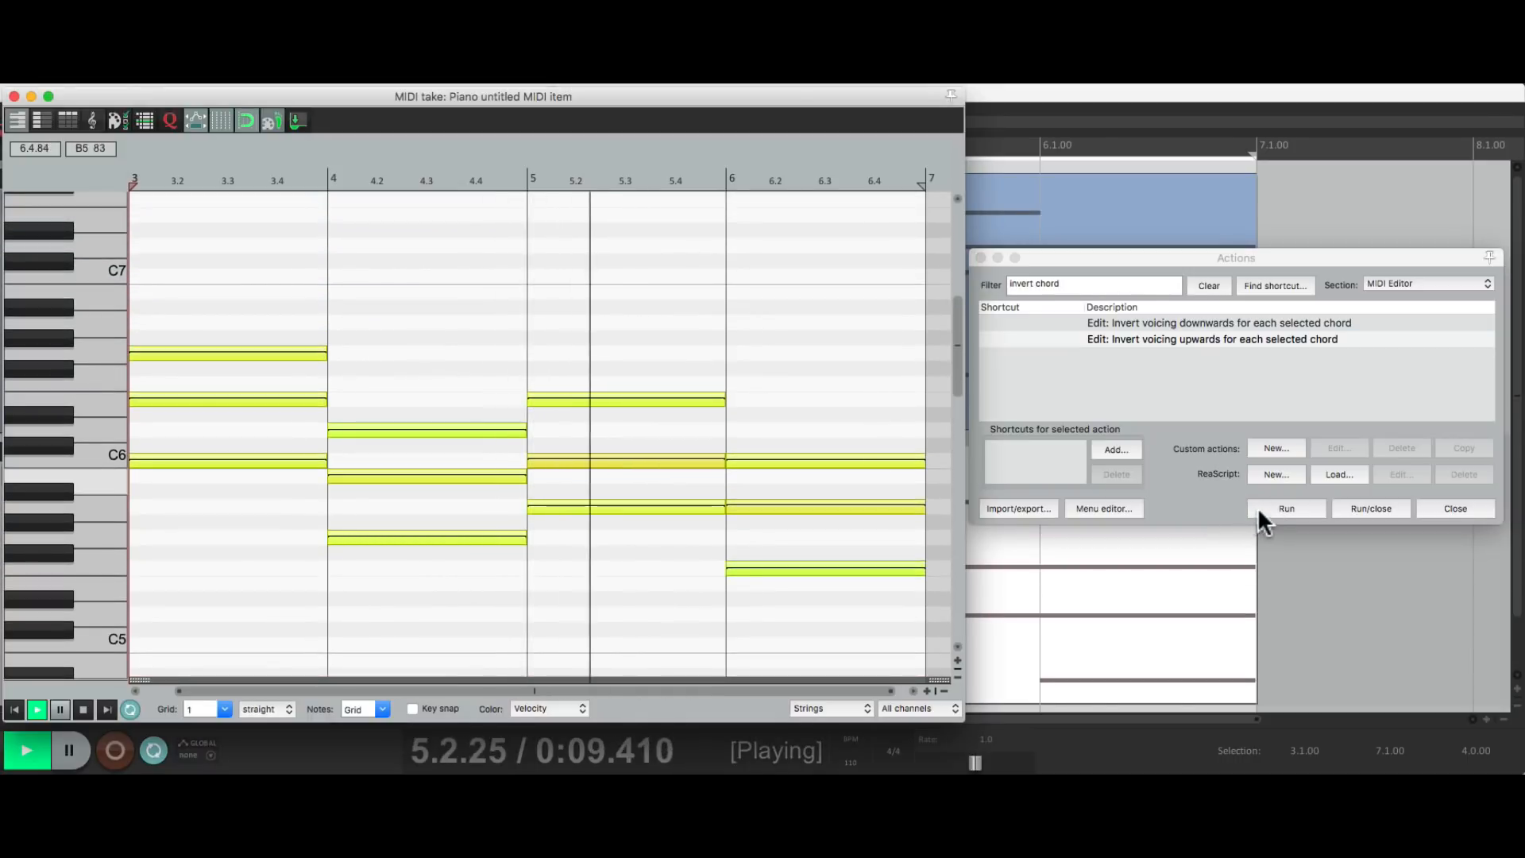
pyautogui.click(1258, 506)
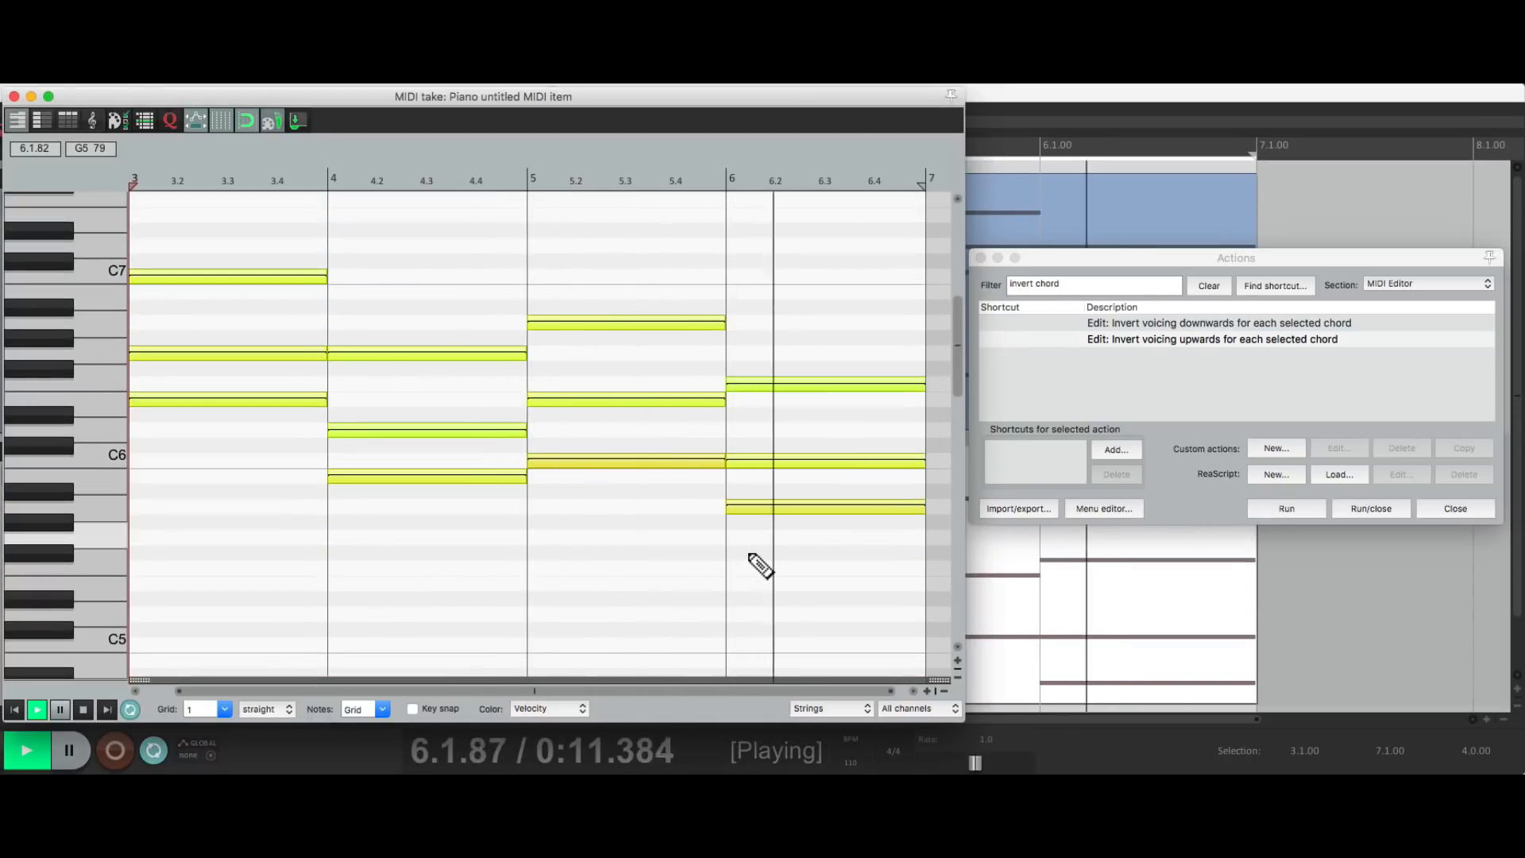
pyautogui.press('space')
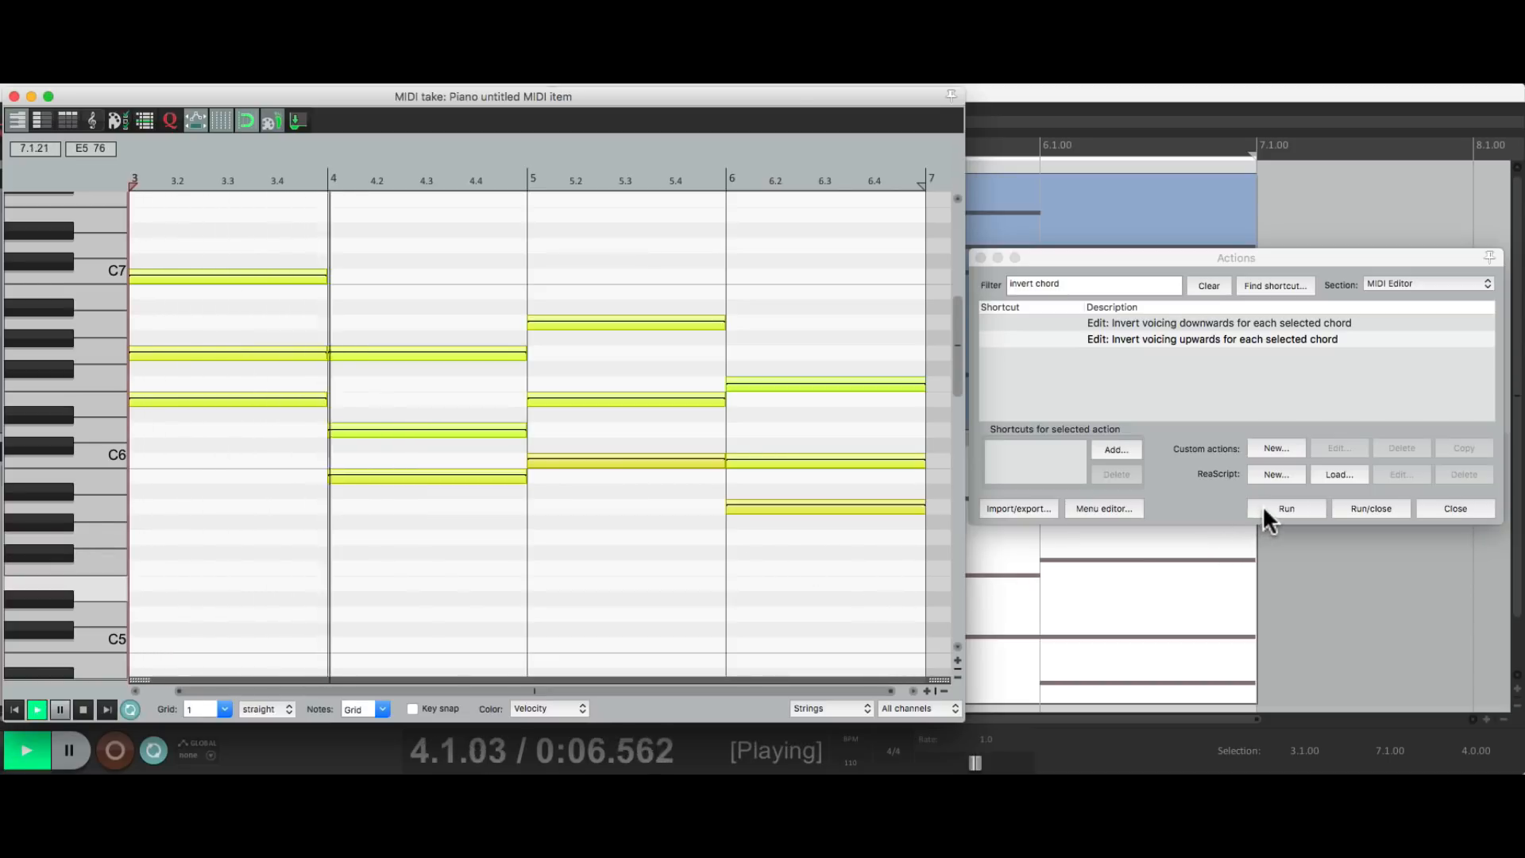
pyautogui.click(1261, 505)
# - Run "Invert voicing downwards for each selected chord" four times on the strings chords during playback
pyautogui.click(1220, 338)
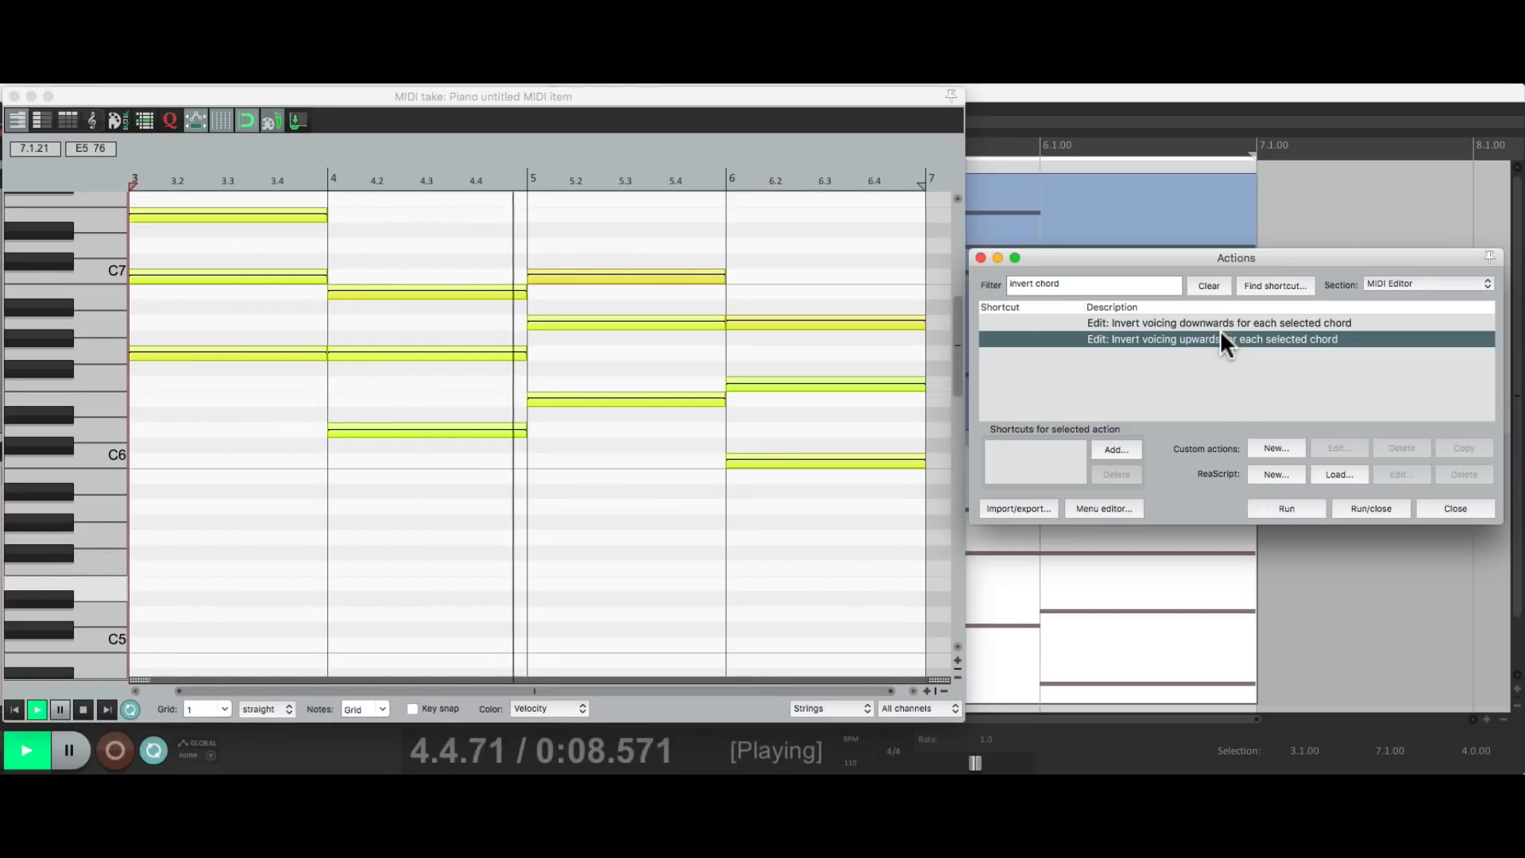
pyautogui.click(1223, 322)
pyautogui.click(1286, 509)
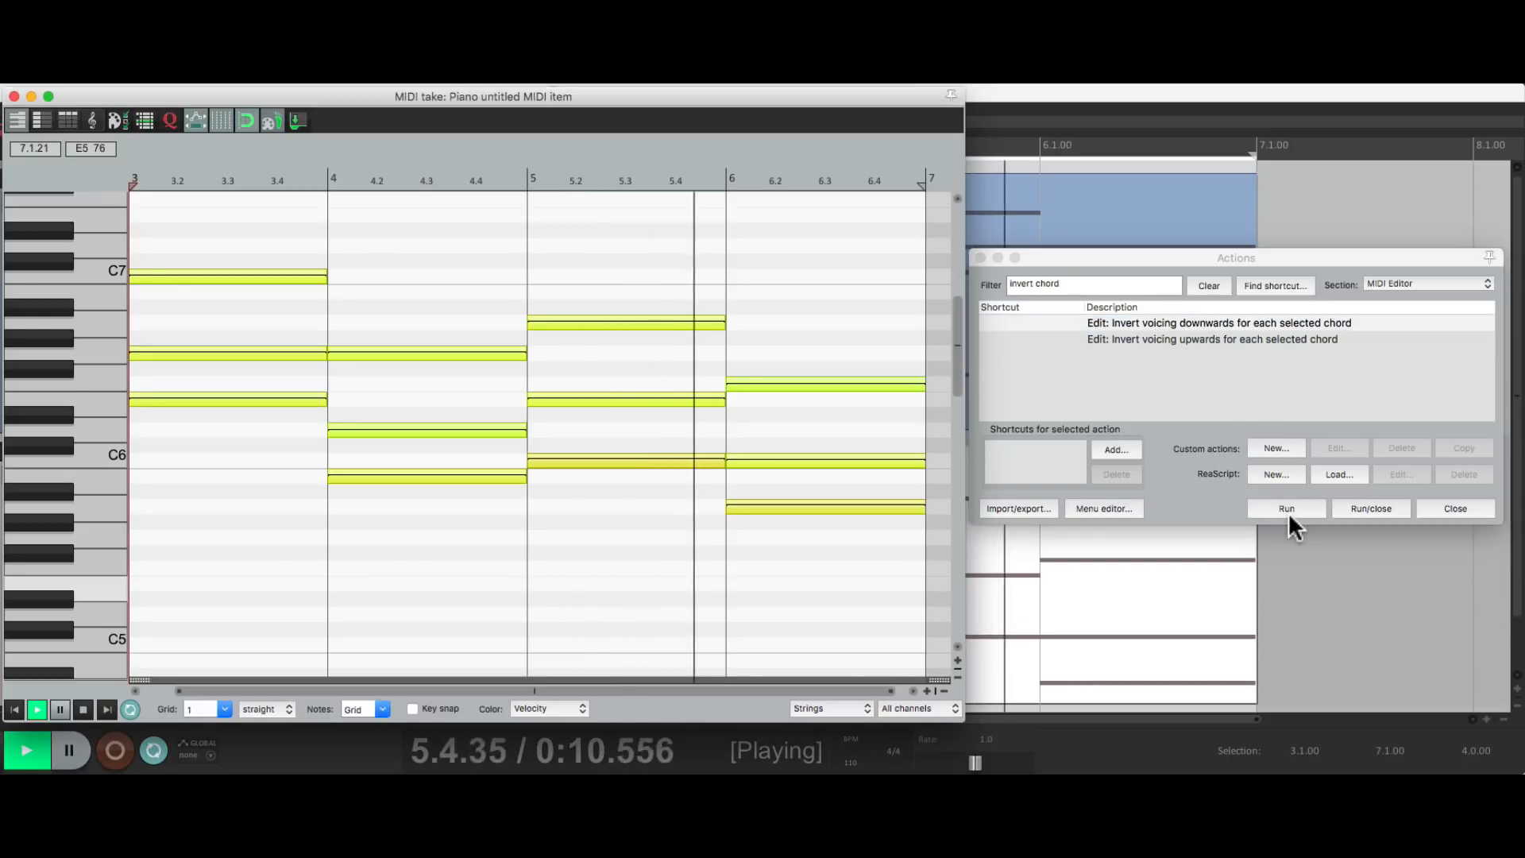
pyautogui.click(1288, 505)
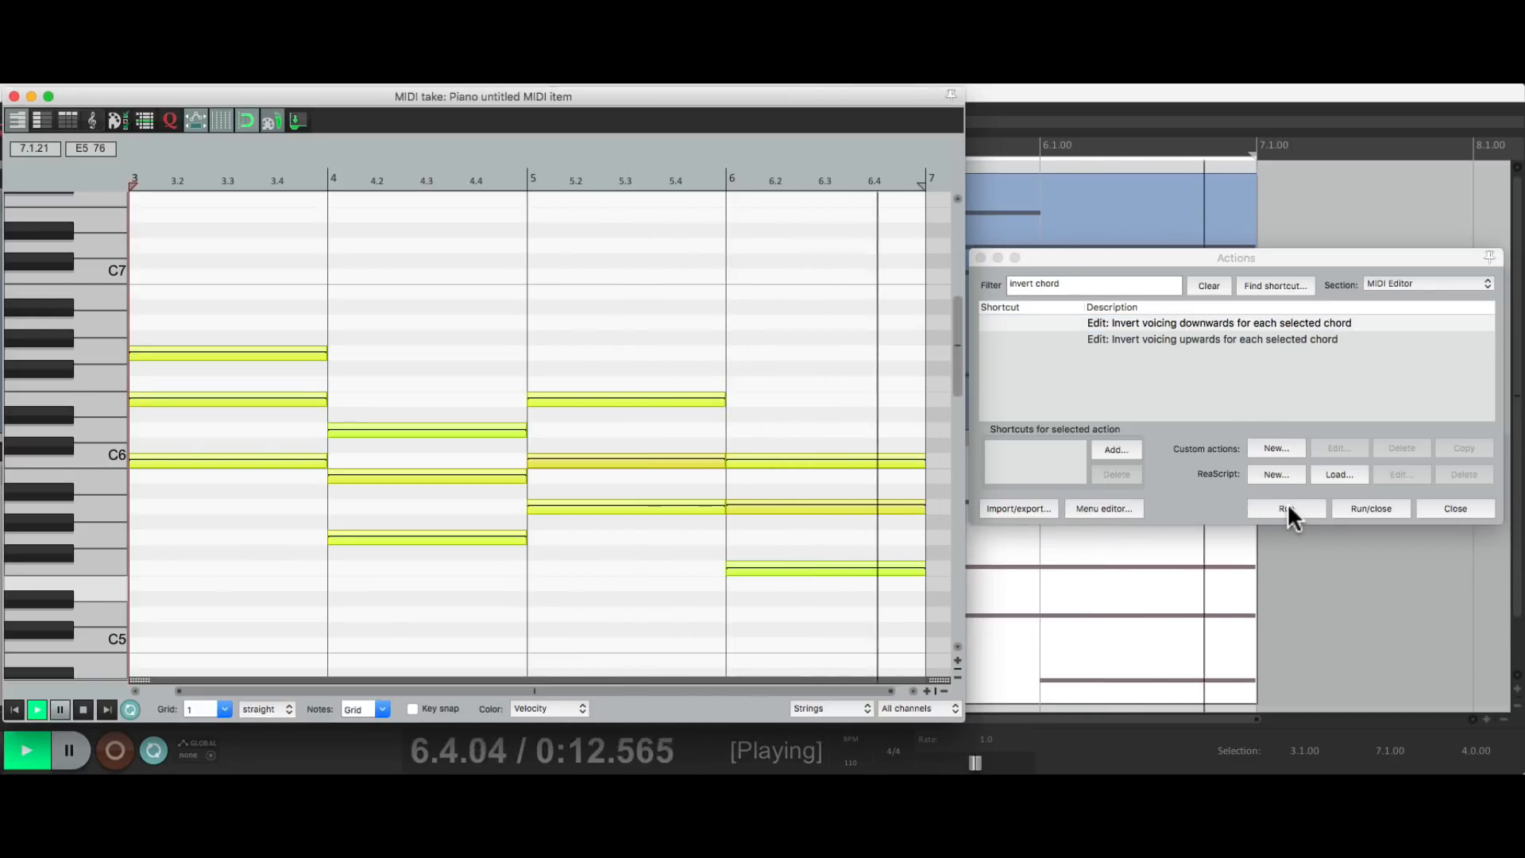
pyautogui.click(1288, 506)
pyautogui.click(1288, 505)
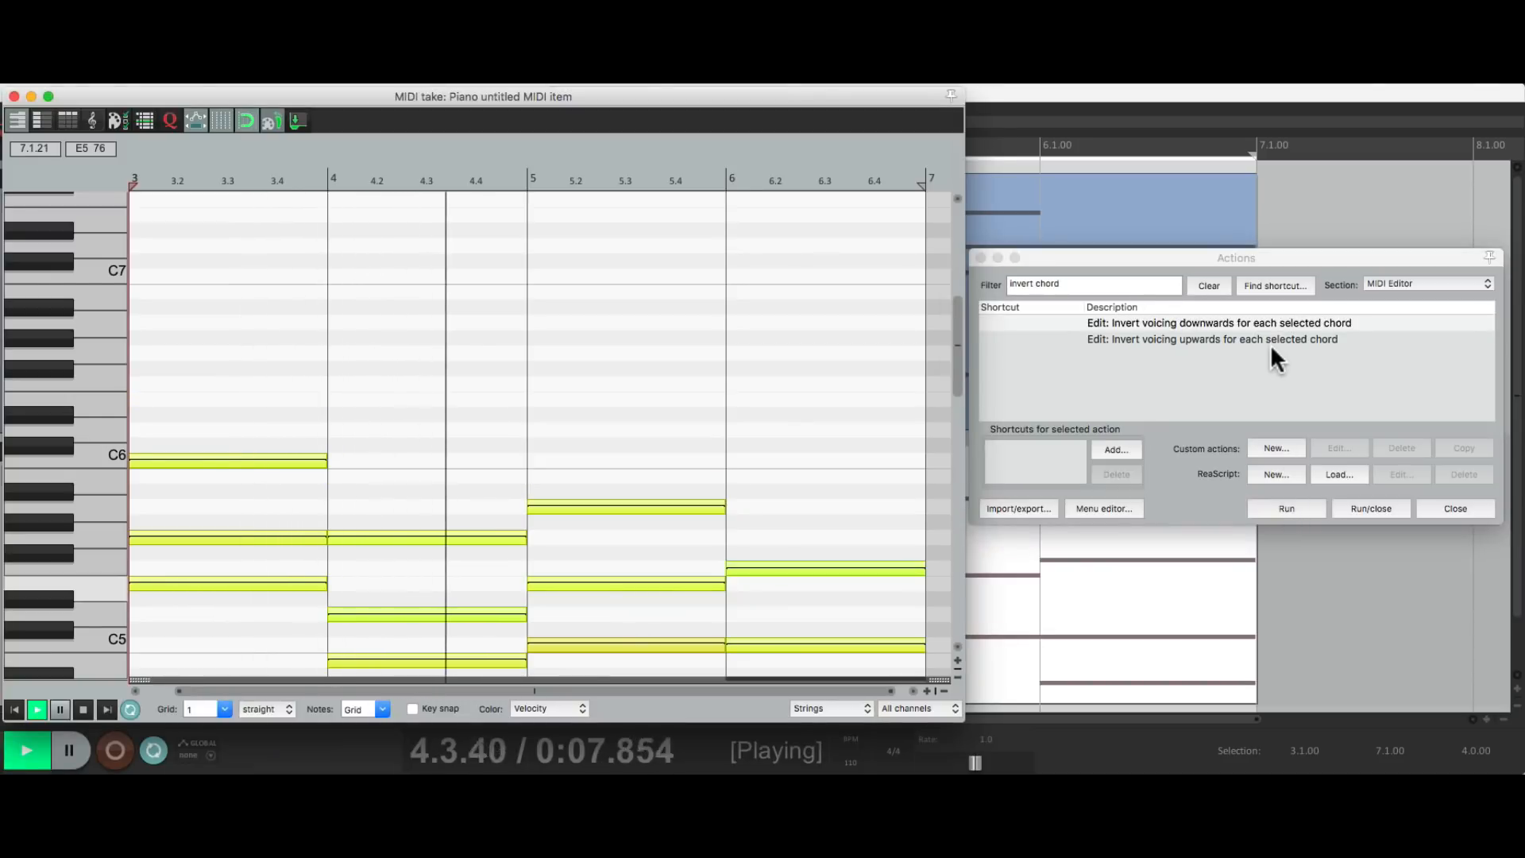
# - Run "Invert voicing upwards for each selected chord" six times on the strings chords while they play
pyautogui.click(1271, 340)
pyautogui.click(1286, 507)
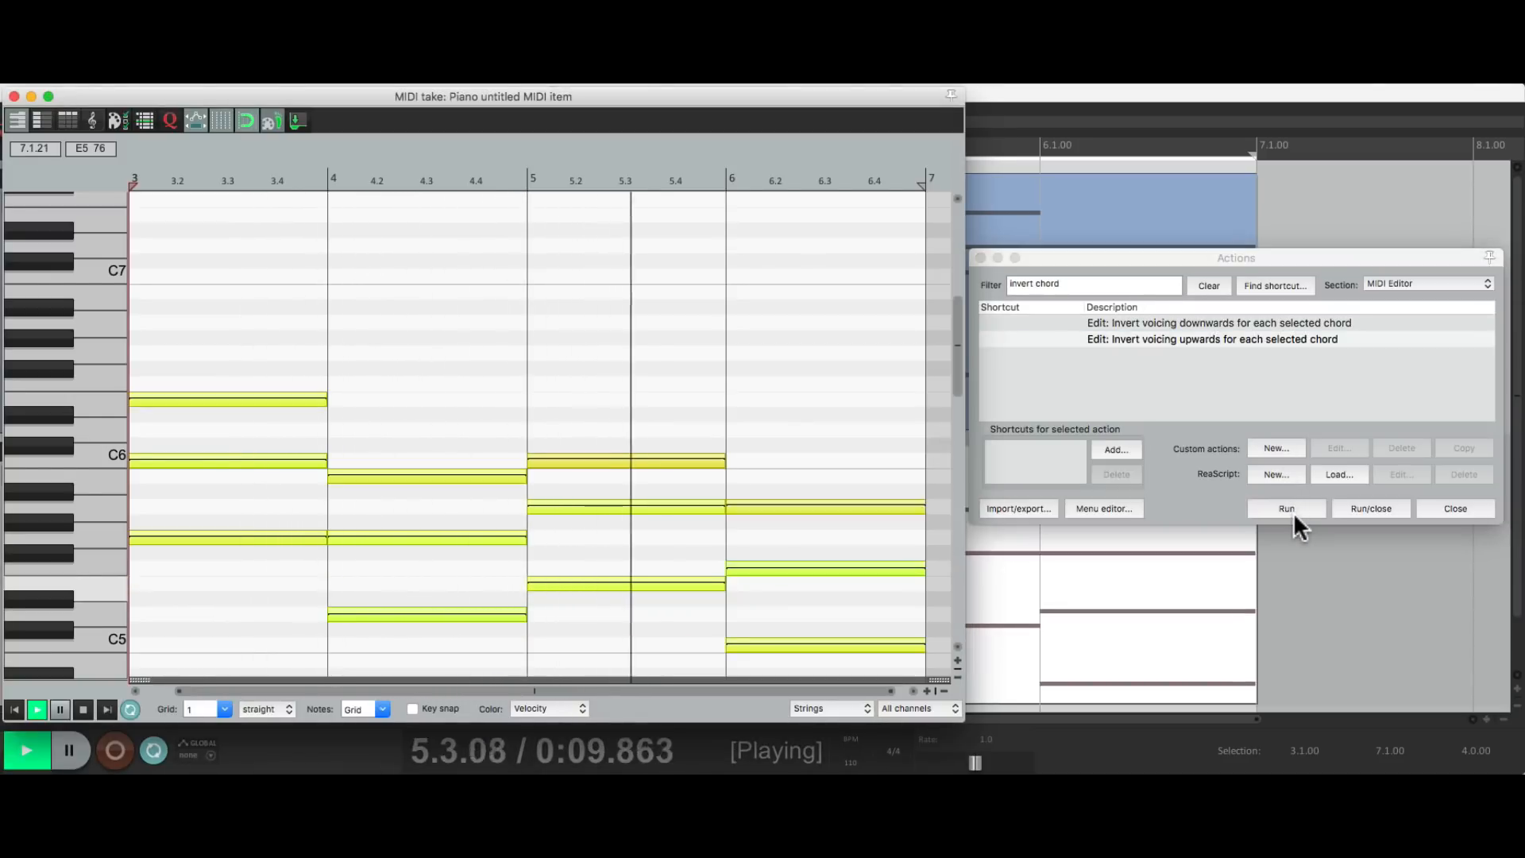
pyautogui.click(1276, 501)
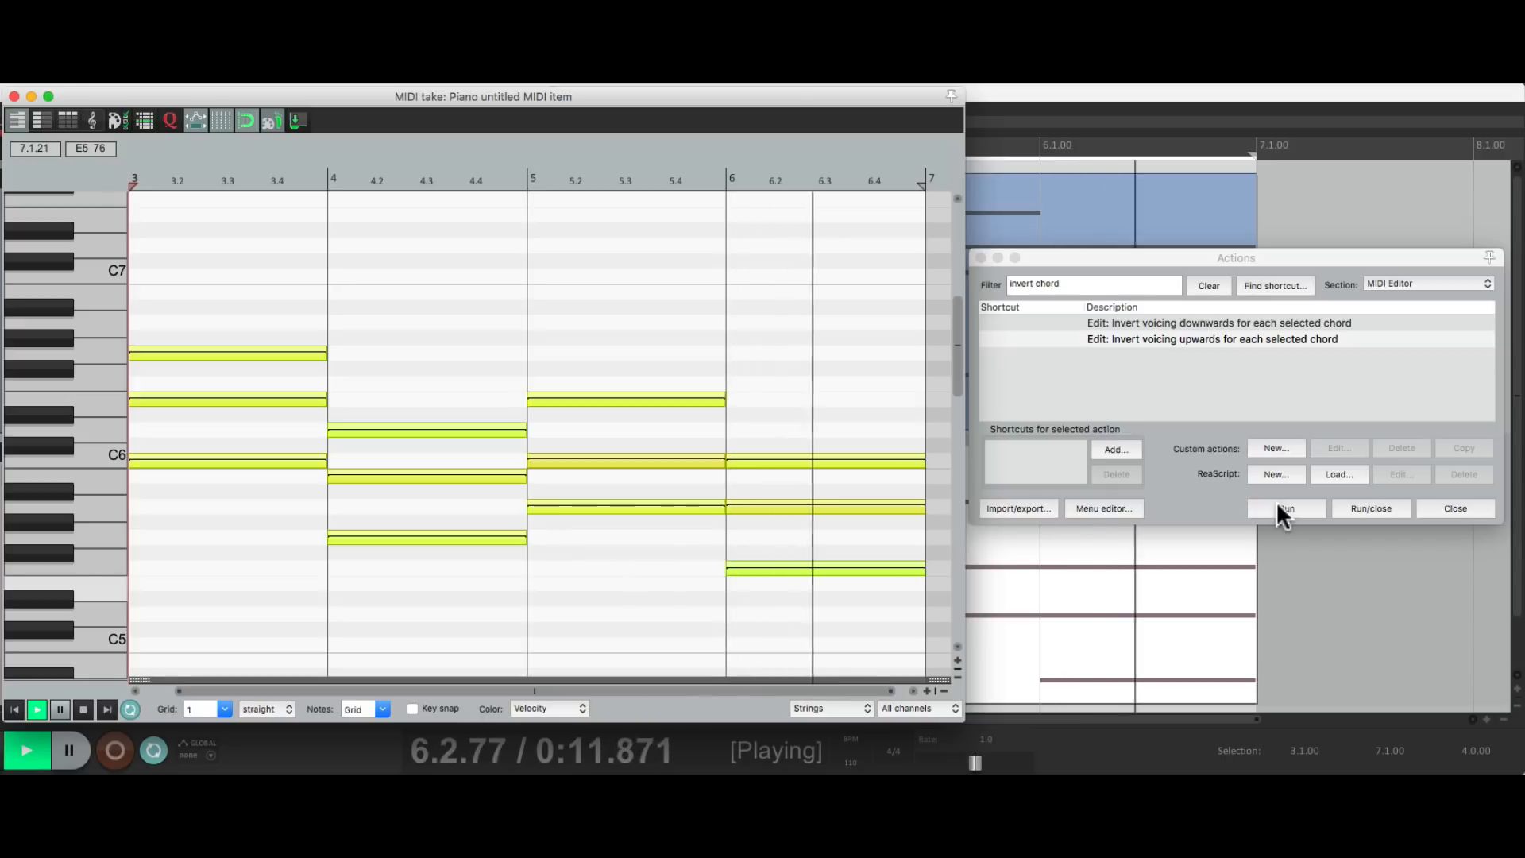
pyautogui.click(1276, 504)
pyautogui.click(1276, 503)
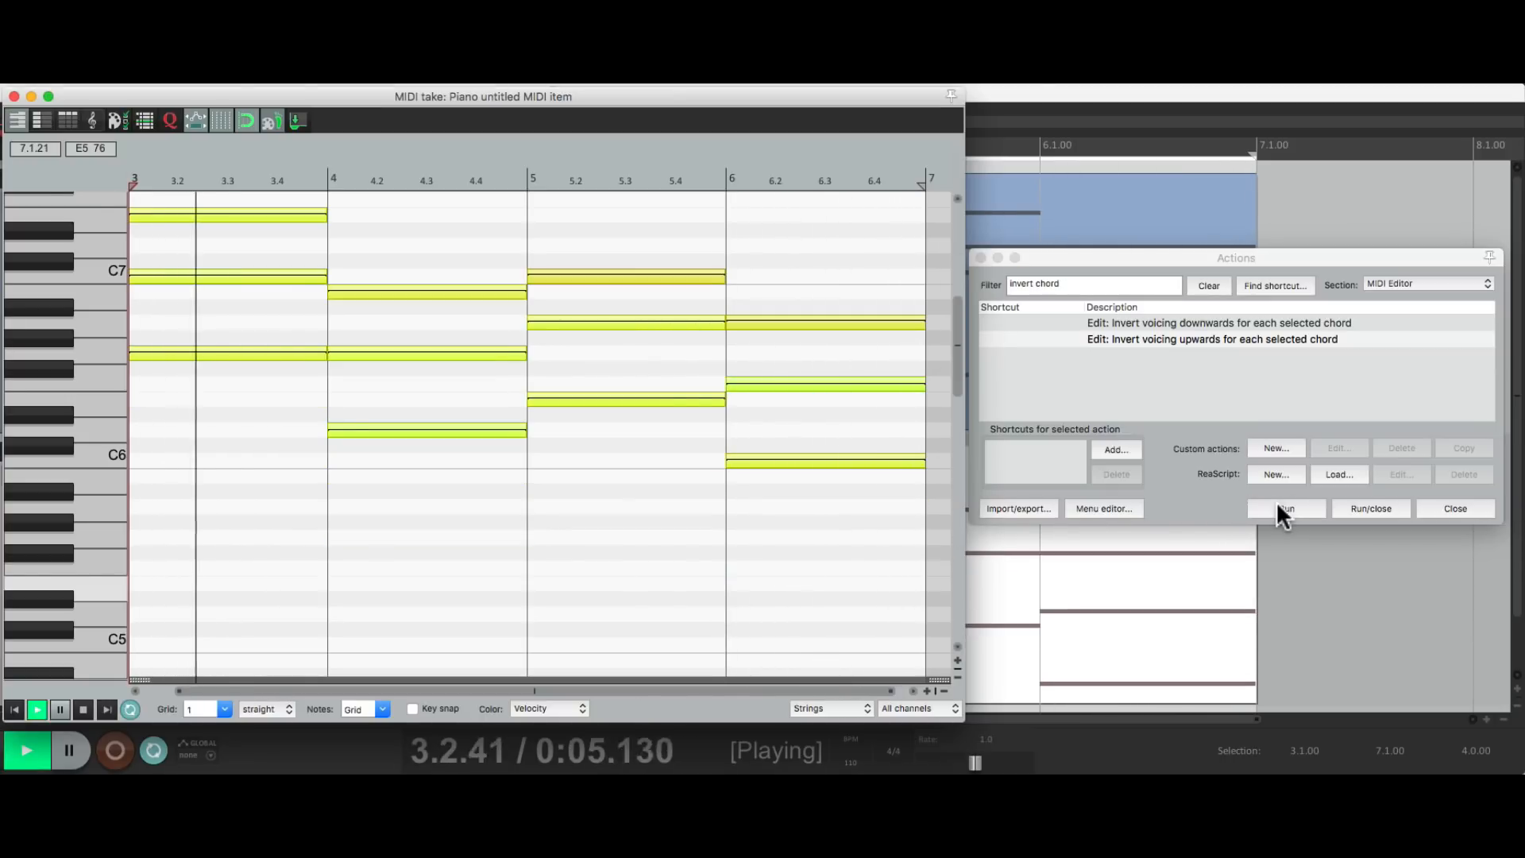
pyautogui.click(1275, 500)
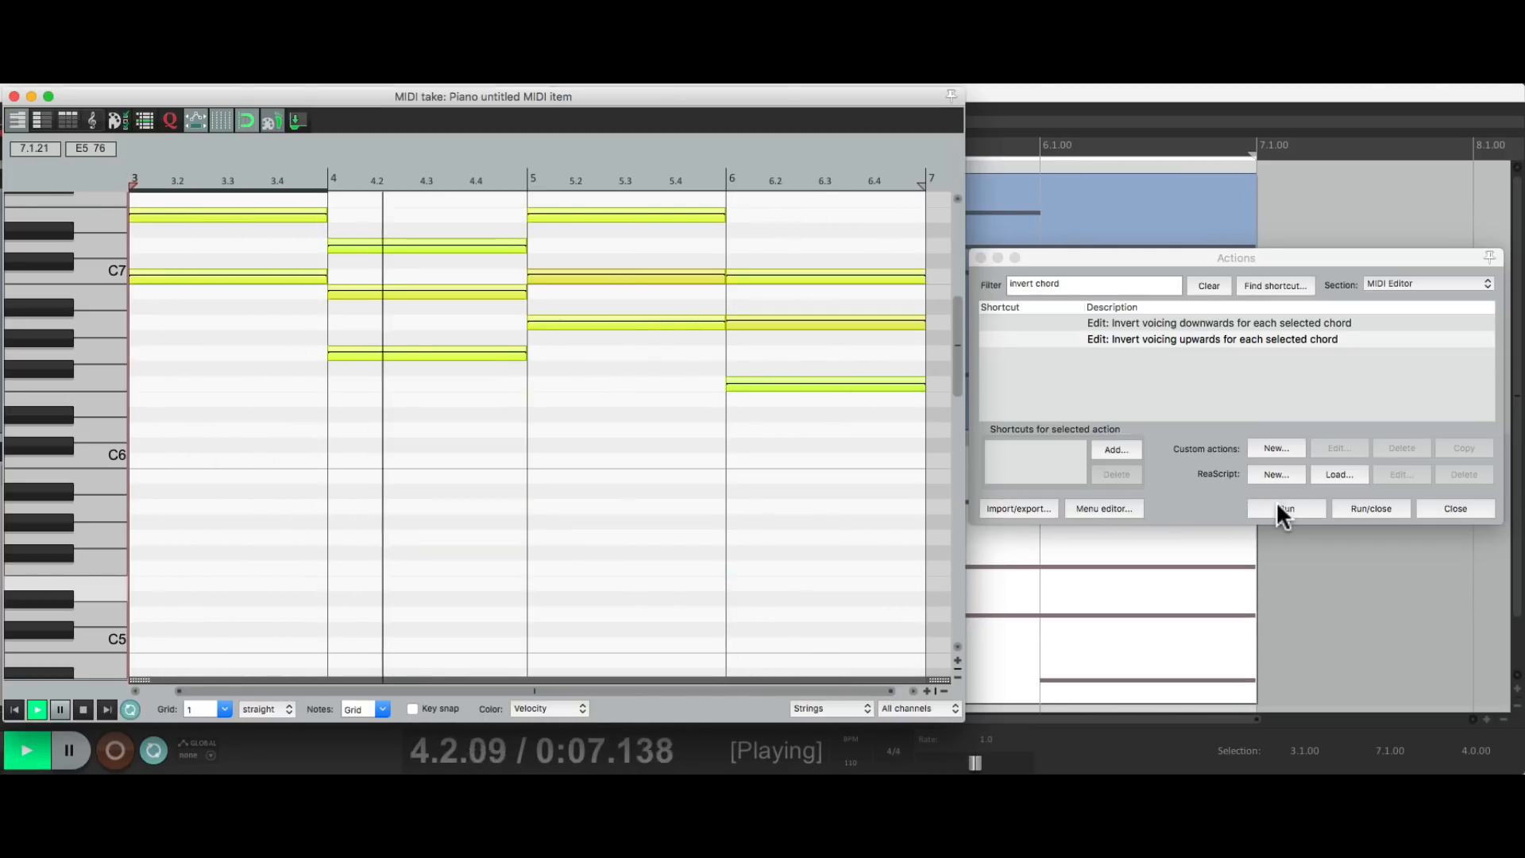
pyautogui.click(1275, 500)
# - Run "Invert voicing downwards for each selected chord" eight times on the playing strings chords, and stop playback
pyautogui.click(1261, 324)
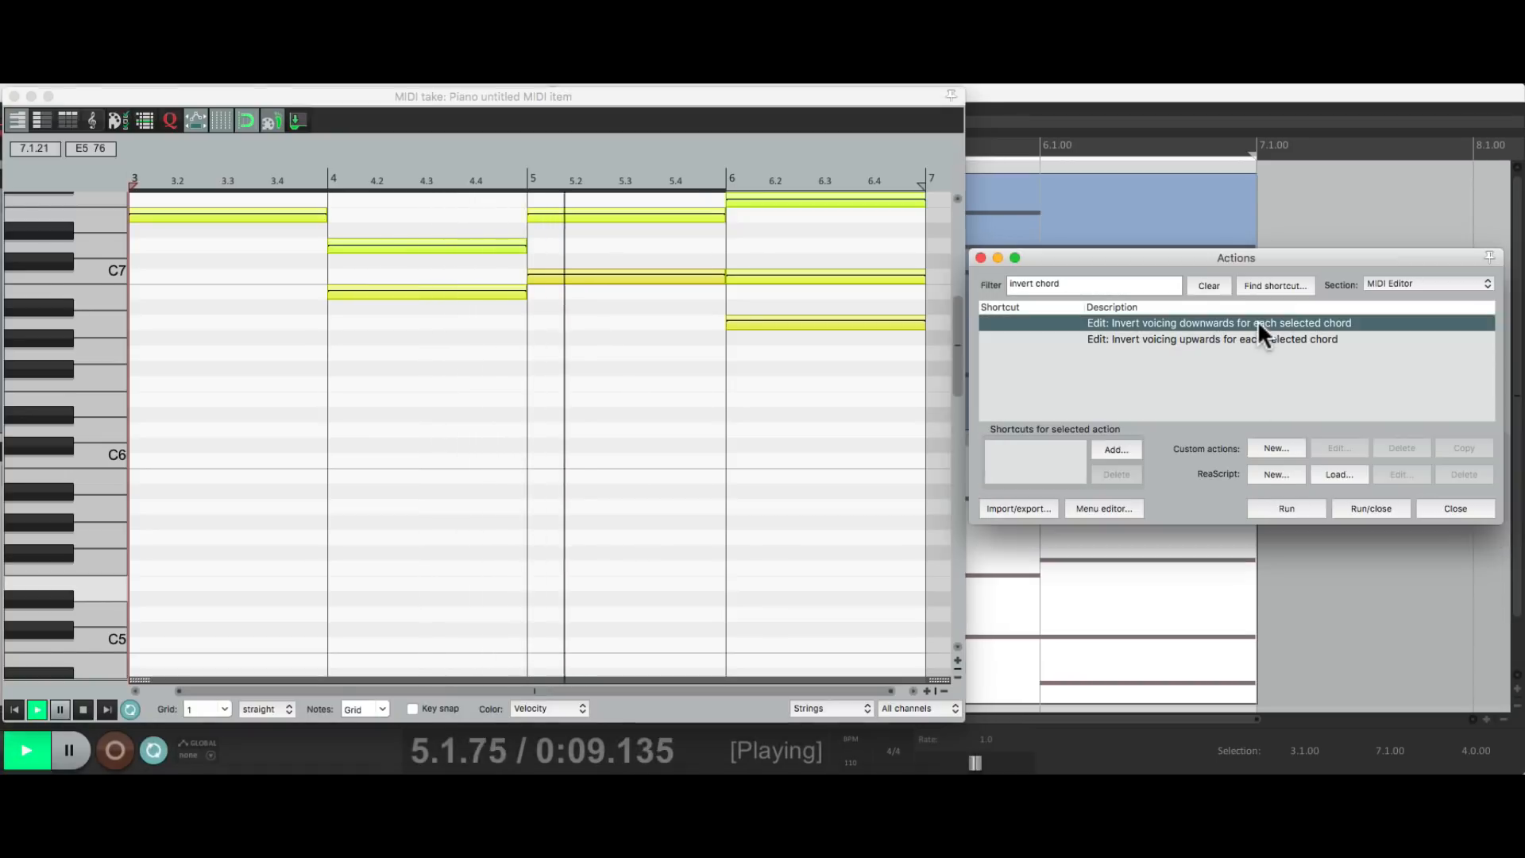
pyautogui.click(1287, 508)
pyautogui.click(1287, 509)
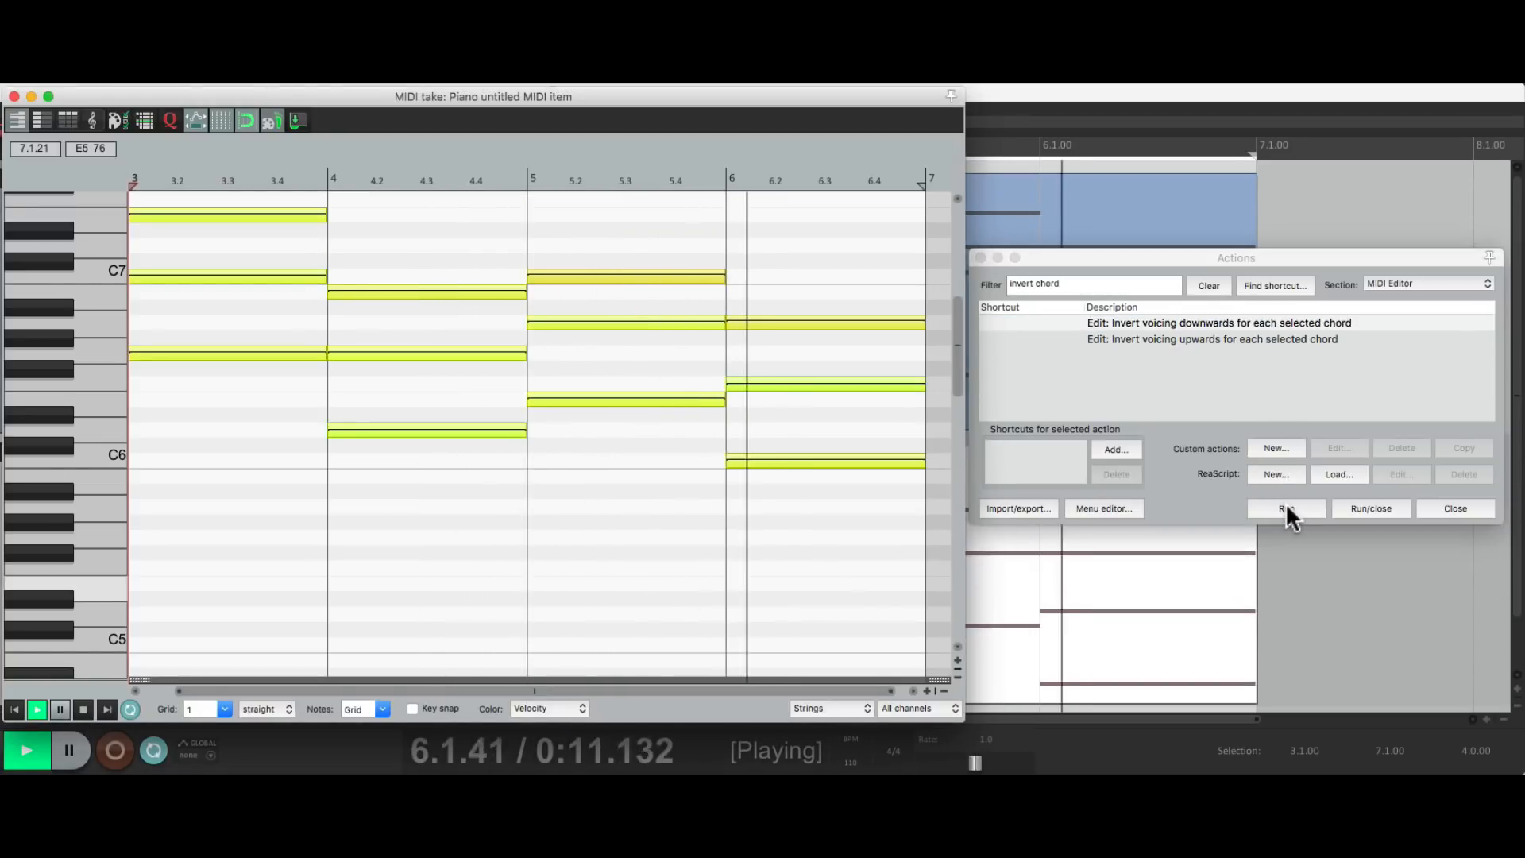
pyautogui.click(1286, 506)
pyautogui.click(1285, 506)
pyautogui.click(1286, 507)
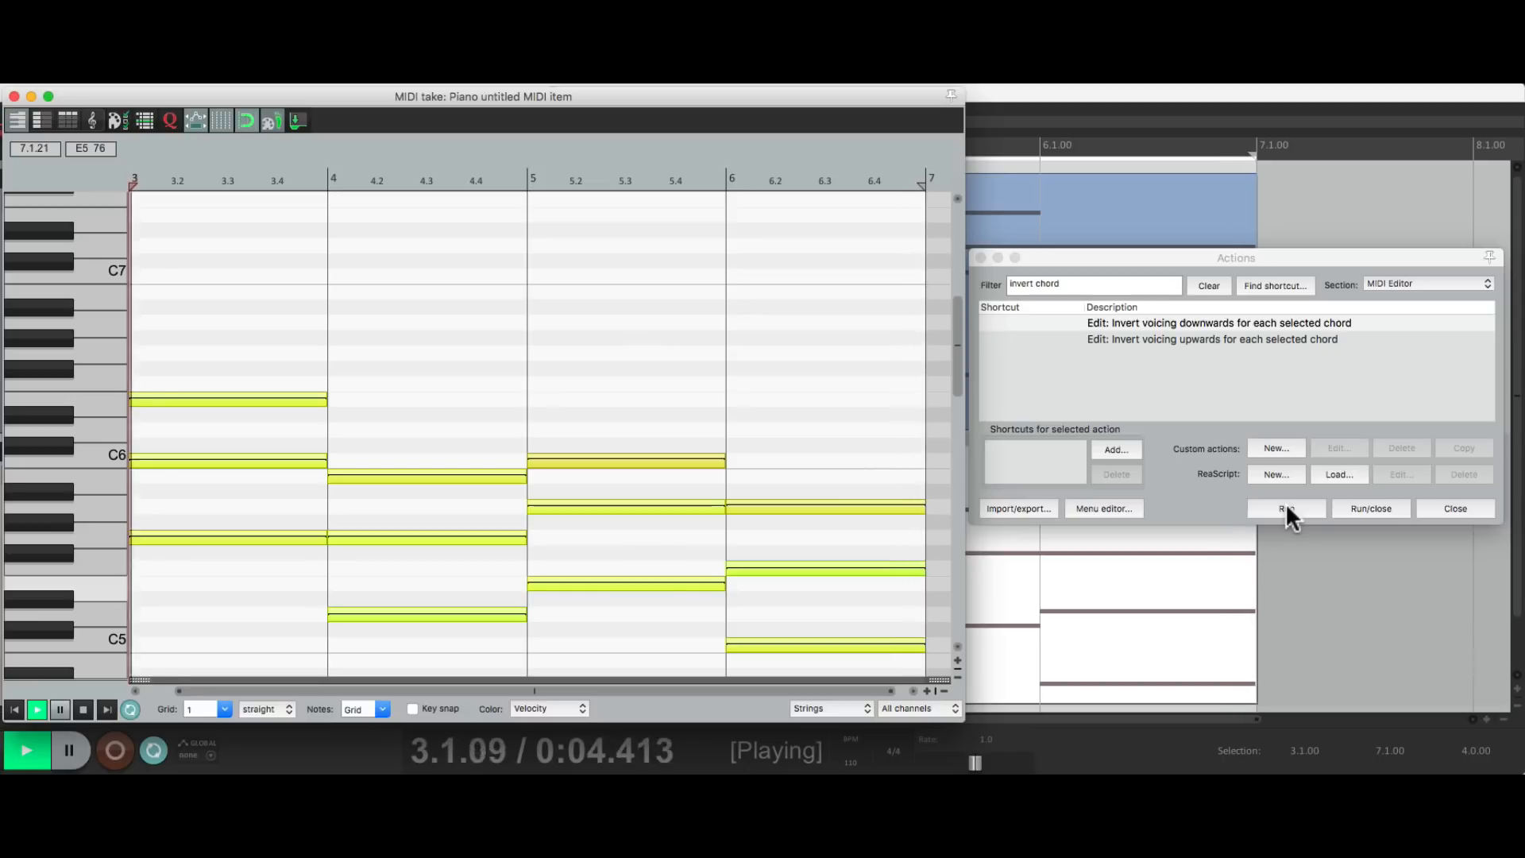
pyautogui.click(1285, 507)
pyautogui.click(1286, 508)
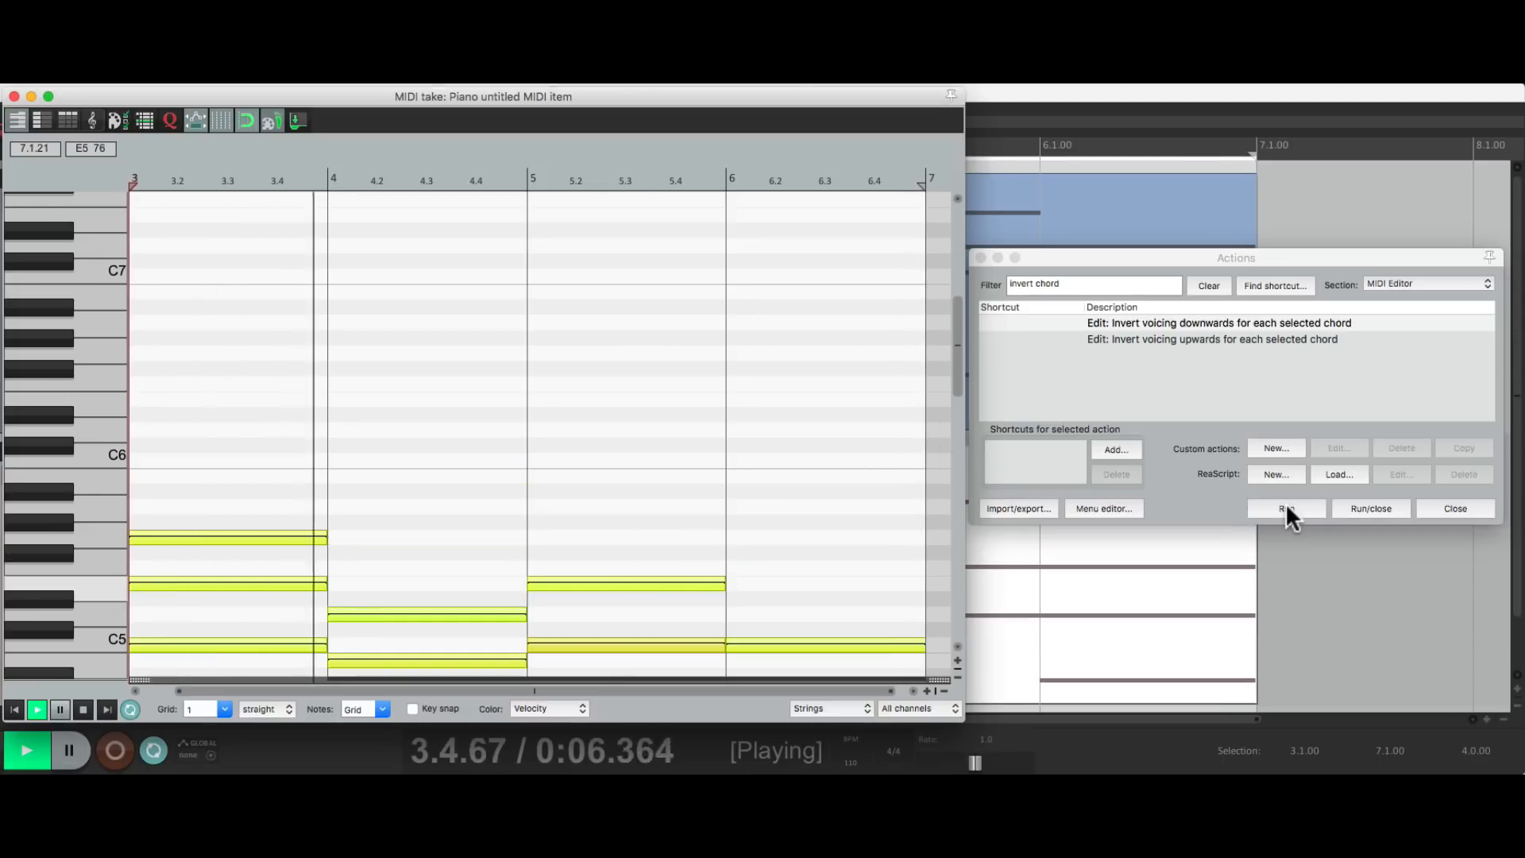
pyautogui.scroll(-2, 727, 442)
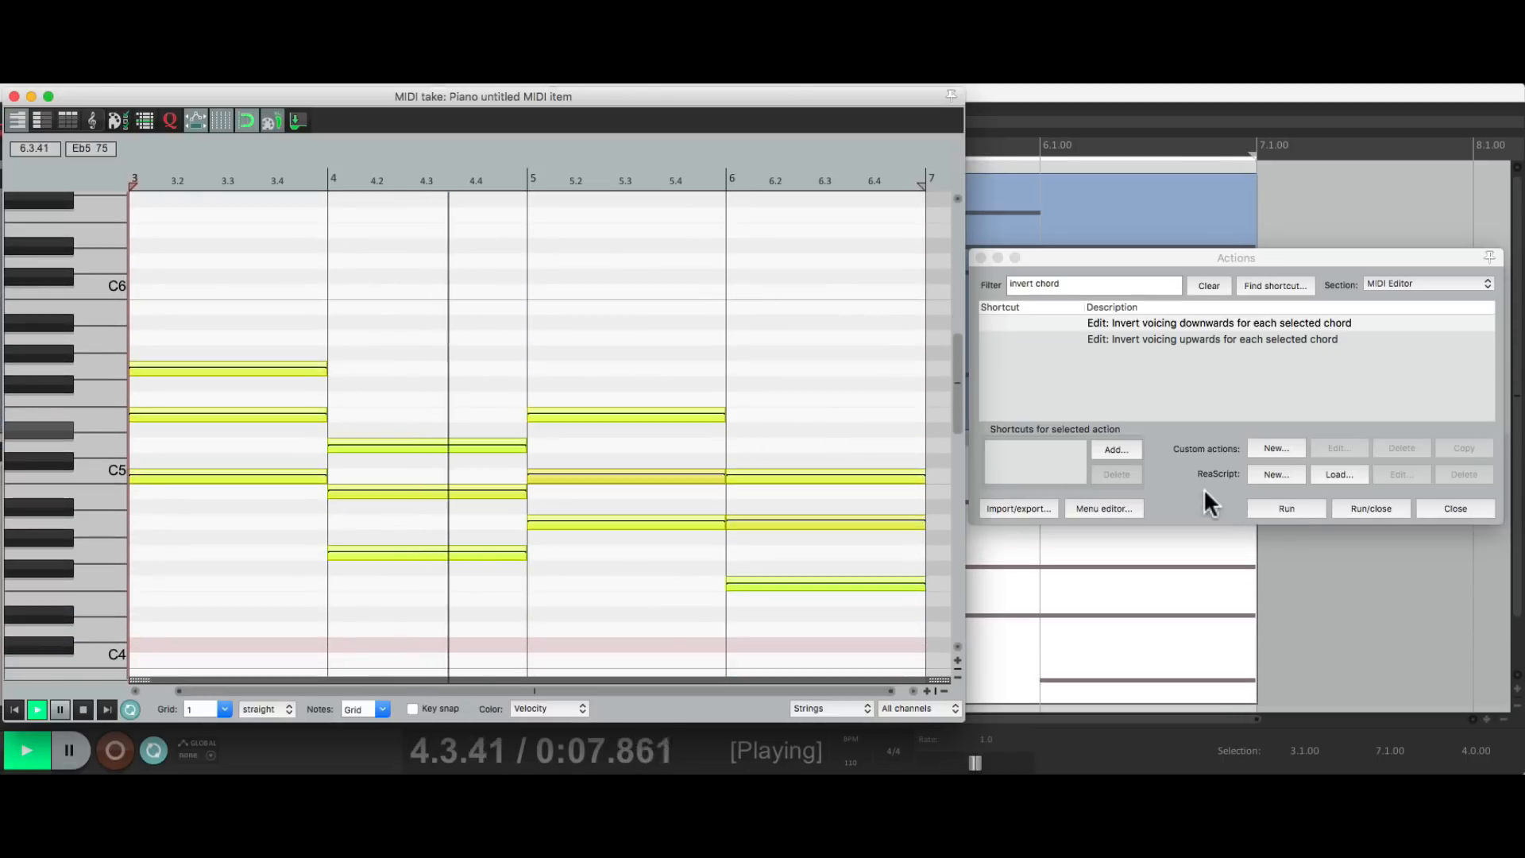
pyautogui.click(1278, 508)
pyautogui.scroll(-5, 776, 442)
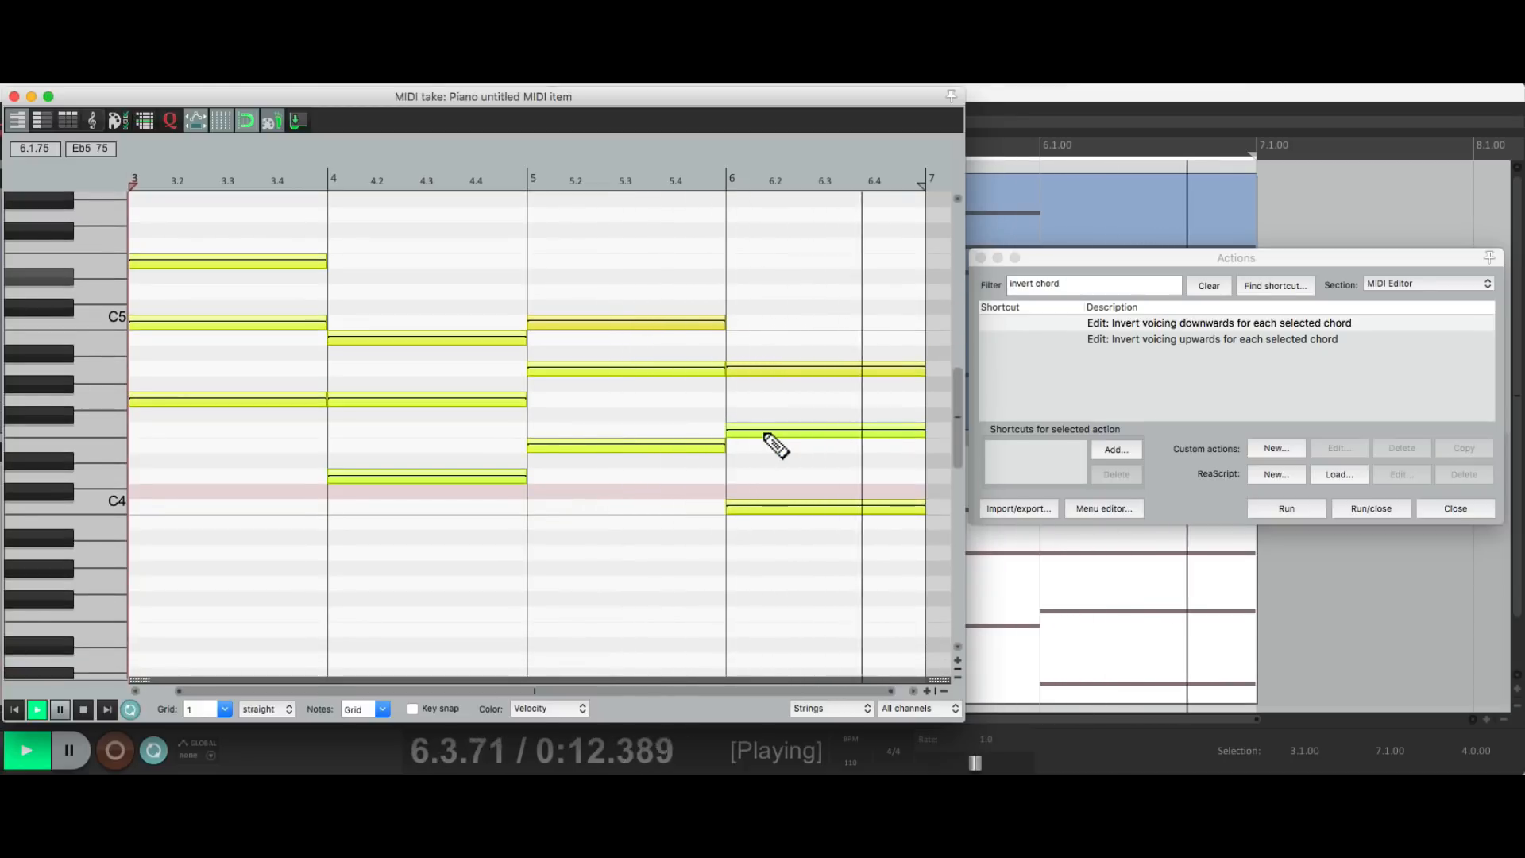
pyautogui.press('space')
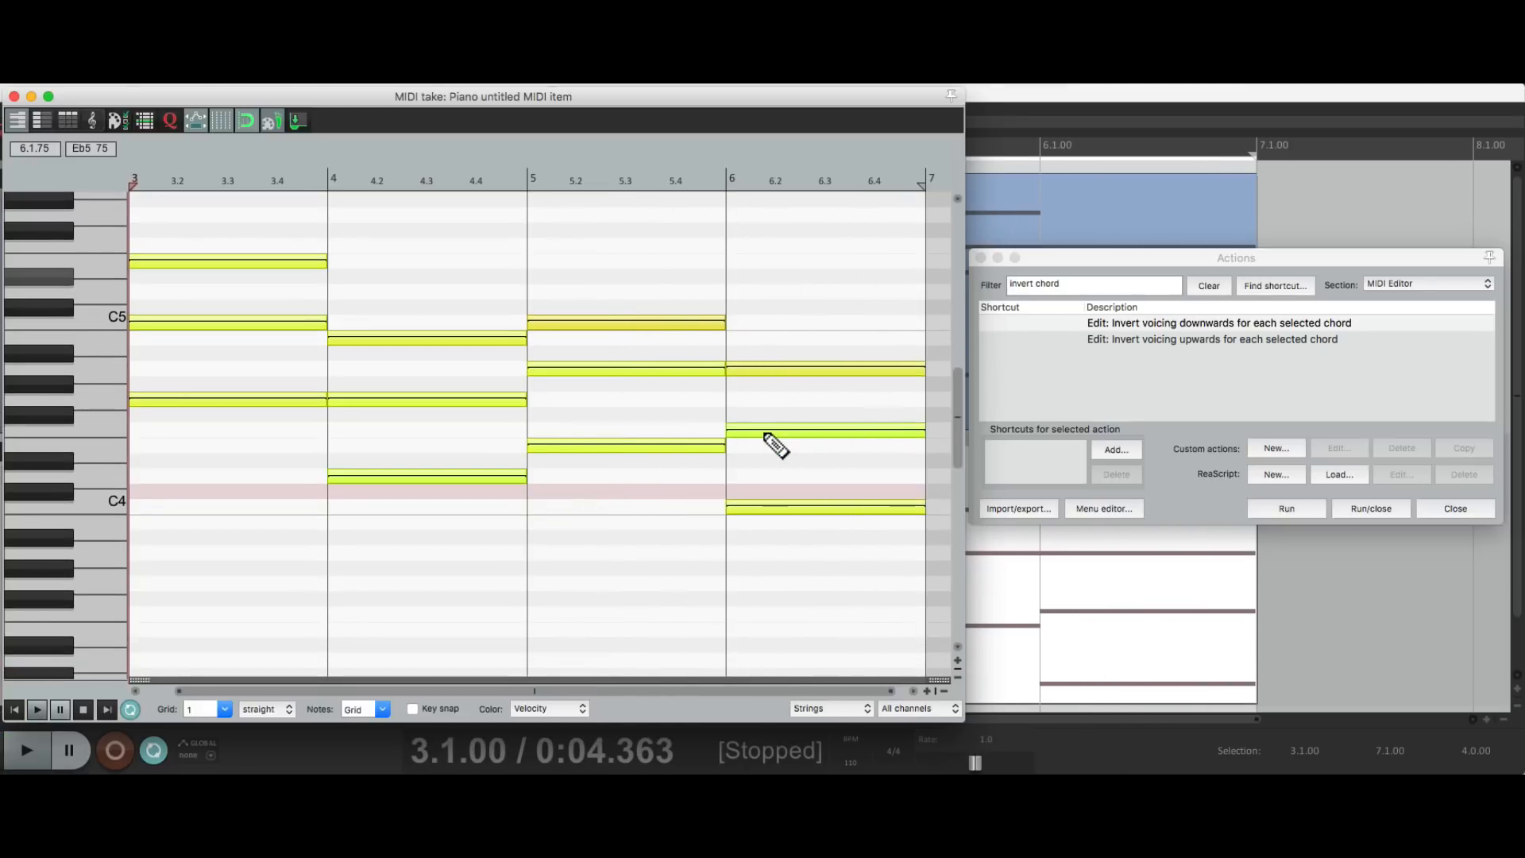